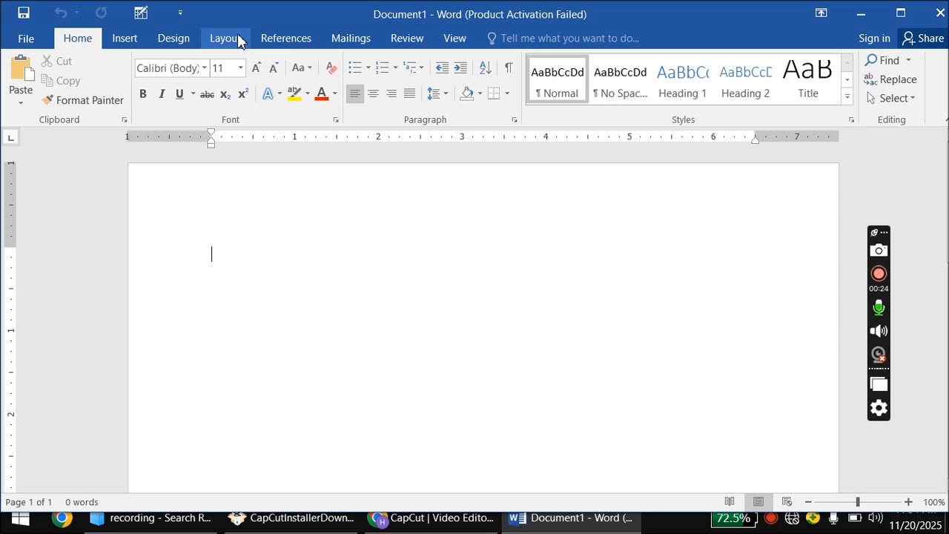
Set Top, Left, Right and Bottom margins to 0.5" in Custom Margins.
{"action": "left_click", "coordinate": [234, 41]}
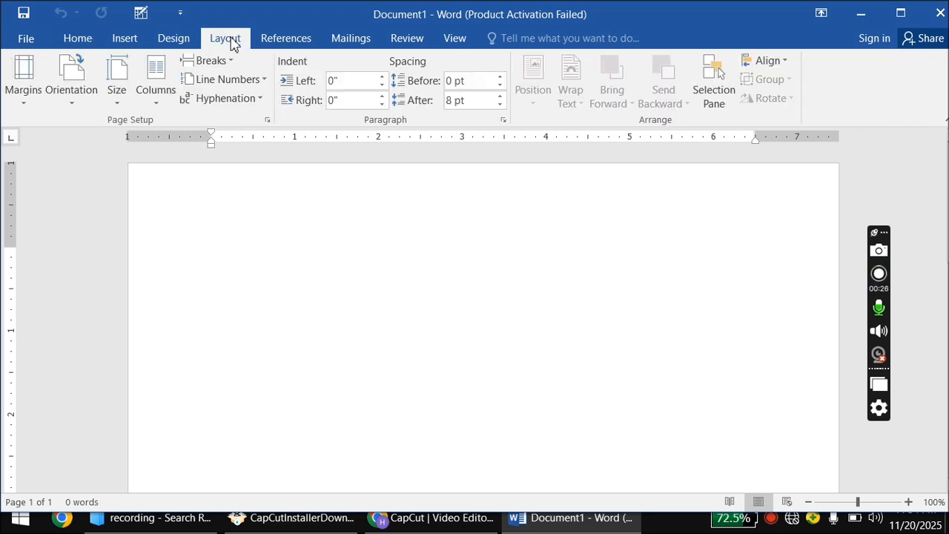
{"action": "left_click", "coordinate": [29, 83]}
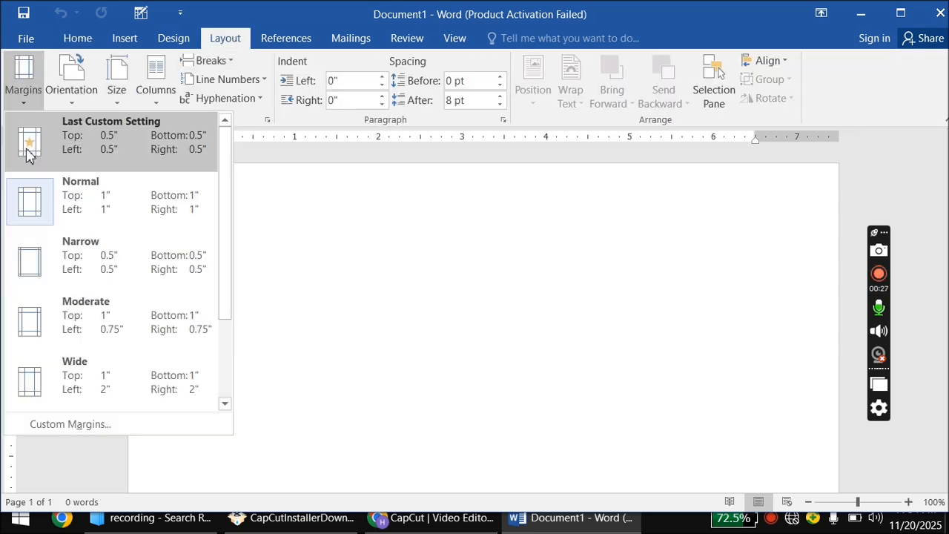
{"action": "left_click", "coordinate": [58, 422]}
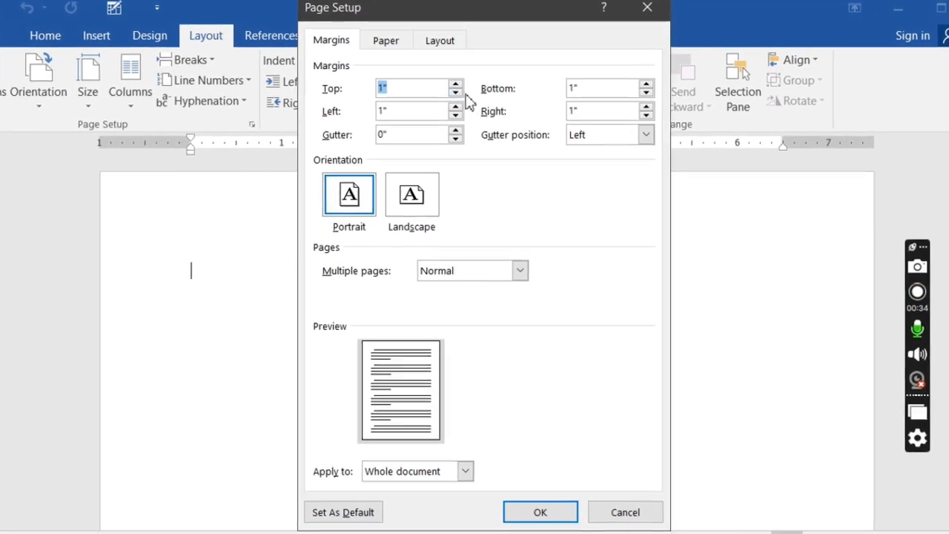
{"action": "left_click", "coordinate": [455, 92]}
{"action": "left_click", "coordinate": [455, 92]}
{"action": "left_click", "coordinate": [455, 92]}
{"action": "left_click", "coordinate": [455, 92]}
{"action": "left_click", "coordinate": [455, 92]}
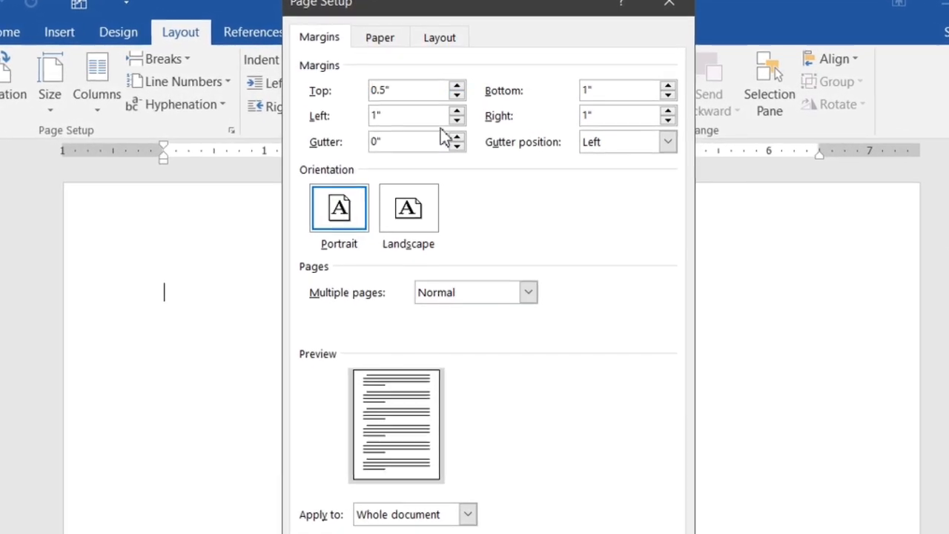
{"action": "left_click", "coordinate": [456, 118]}
{"action": "left_click", "coordinate": [456, 118]}
{"action": "left_click", "coordinate": [456, 118]}
{"action": "left_click", "coordinate": [456, 118]}
{"action": "left_click", "coordinate": [457, 118]}
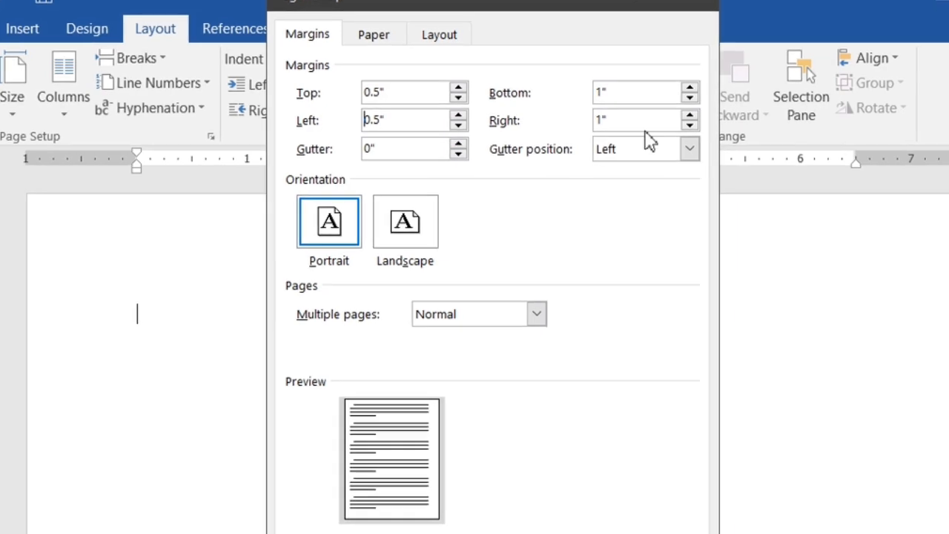
{"action": "left_click", "coordinate": [684, 123]}
{"action": "left_click", "coordinate": [684, 123]}
{"action": "left_click", "coordinate": [684, 124]}
{"action": "left_click", "coordinate": [684, 123]}
{"action": "left_click", "coordinate": [684, 123]}
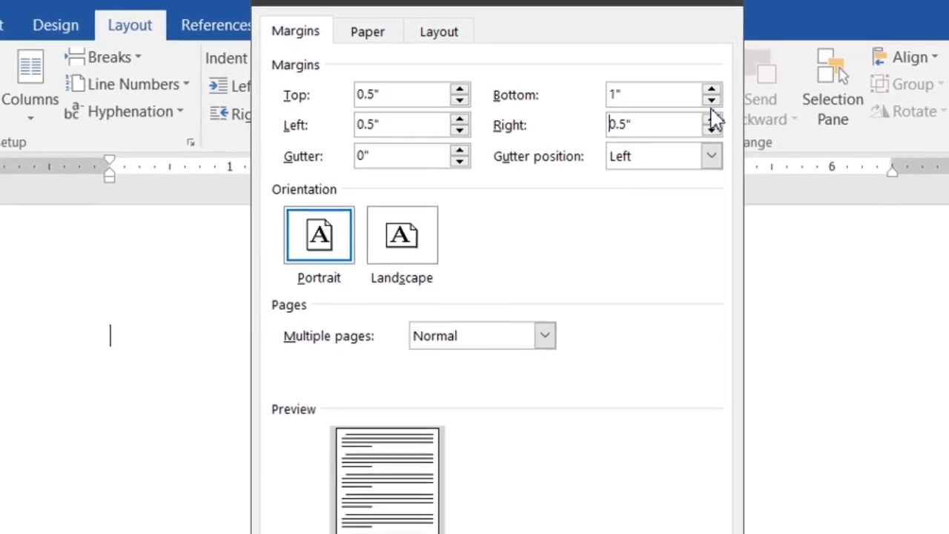
{"action": "left_click", "coordinate": [706, 99]}
{"action": "left_click", "coordinate": [706, 99]}
{"action": "left_click", "coordinate": [706, 98]}
{"action": "left_click", "coordinate": [706, 99]}
{"action": "left_click", "coordinate": [706, 98]}
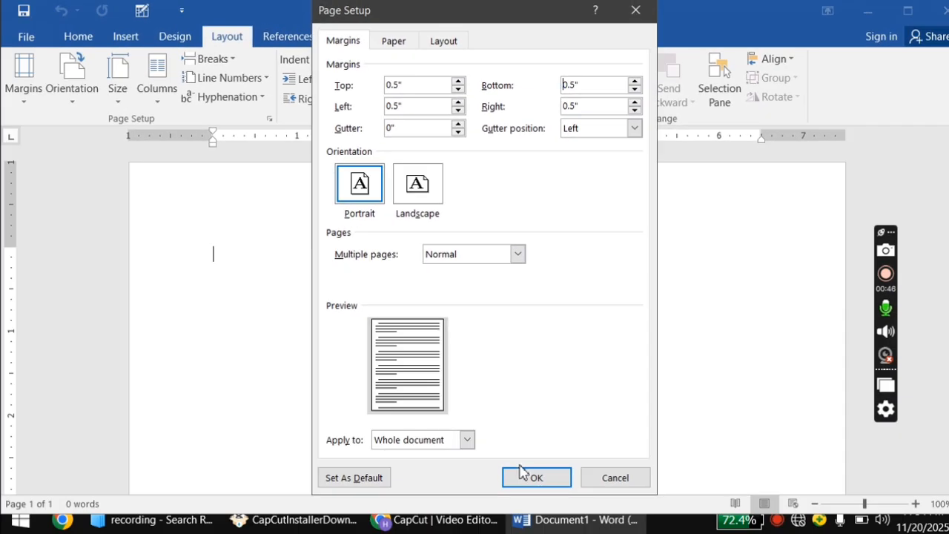
{"action": "left_click", "coordinate": [528, 477]}
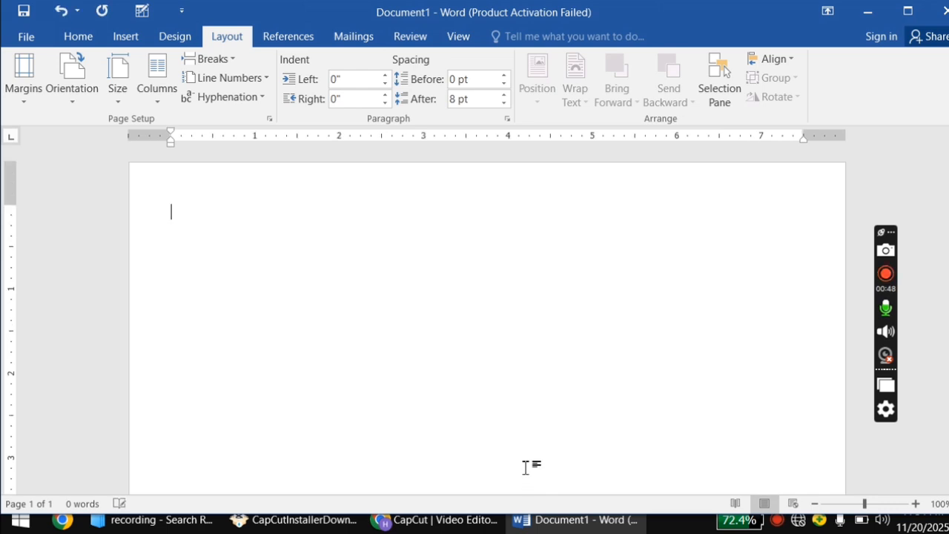
Keep the page in Portrait orientation and zoom out to about 50% to see the whole page.
{"action": "left_click", "coordinate": [116, 97]}
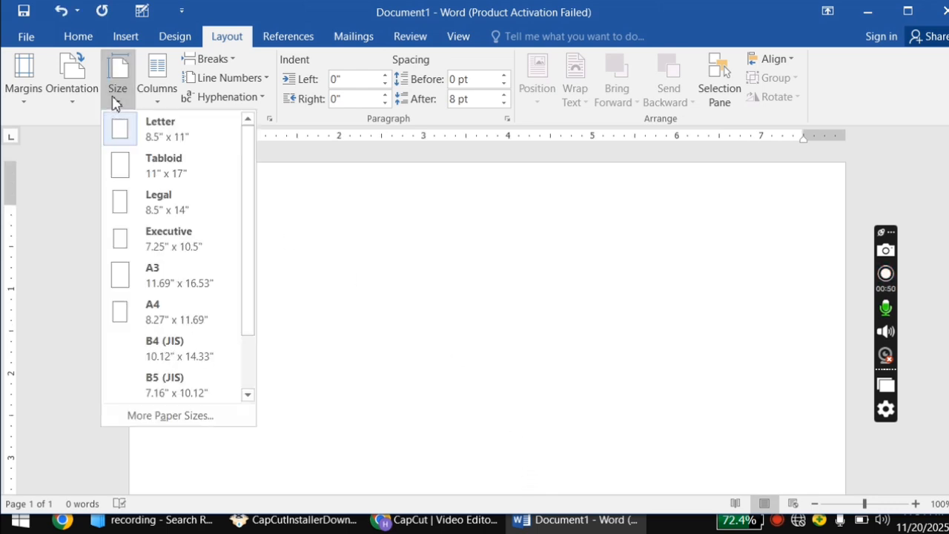
{"action": "left_click", "coordinate": [67, 93]}
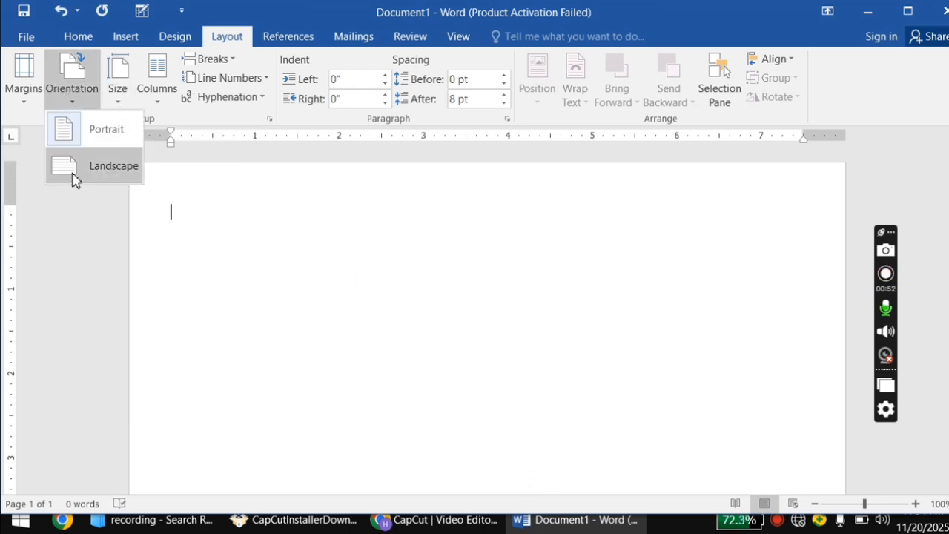
{"action": "left_click", "coordinate": [116, 131]}
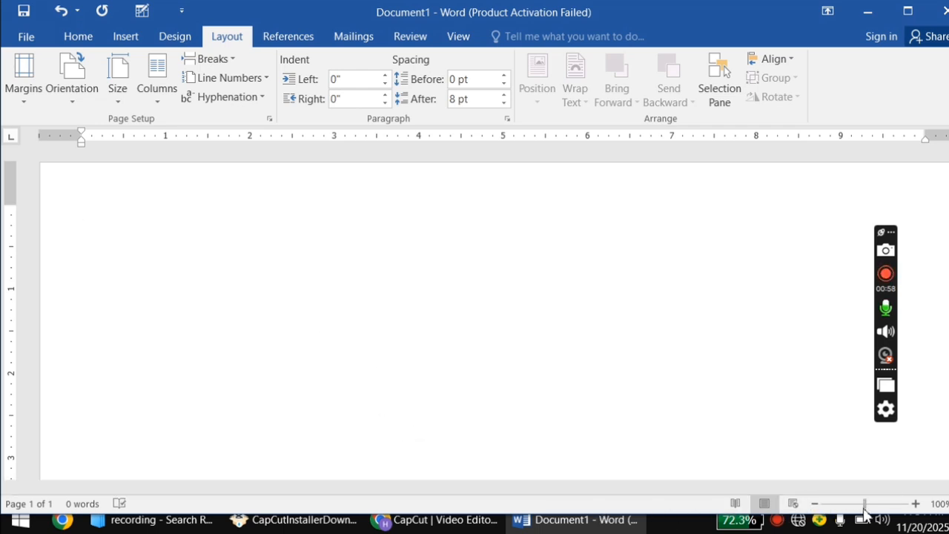
{"action": "left_click", "coordinate": [848, 509]}
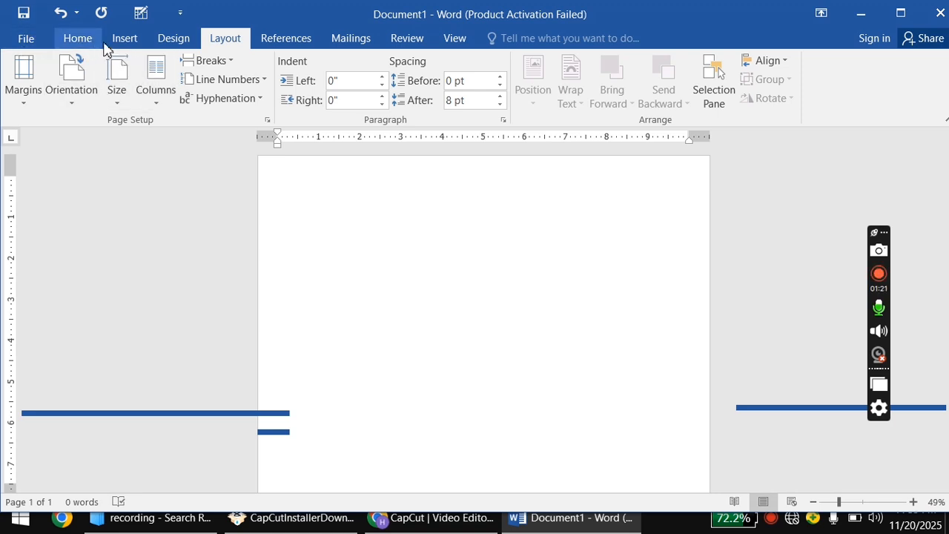
Draw a text box near the top centre of the page.
{"action": "left_click", "coordinate": [121, 40]}
{"action": "left_click", "coordinate": [228, 102]}
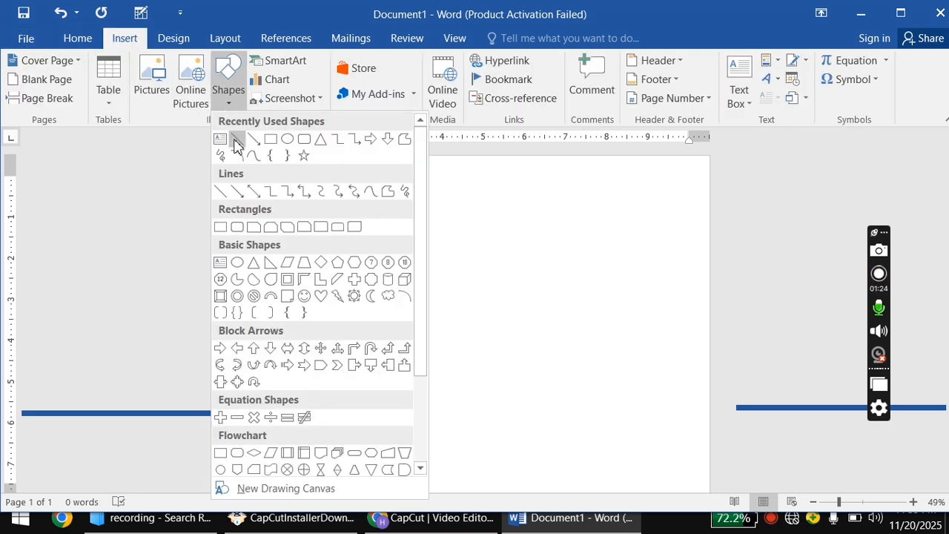
{"action": "left_click", "coordinate": [221, 139]}
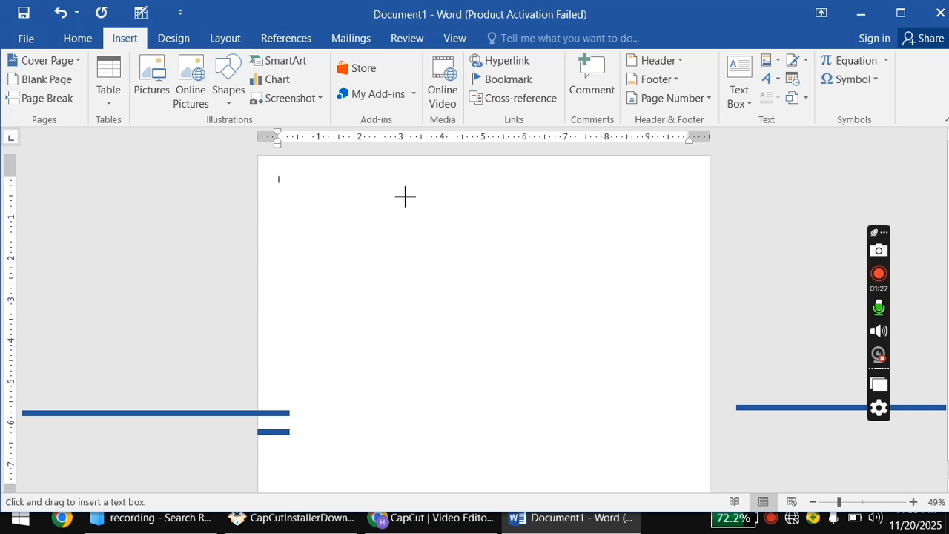
{"action": "mouse_move", "coordinate": [403, 194]}
{"action": "left_mouse_down"}
{"action": "mouse_move", "coordinate": [534, 271]}
{"action": "mouse_move", "coordinate": [599, 281]}
{"action": "left_mouse_up"}
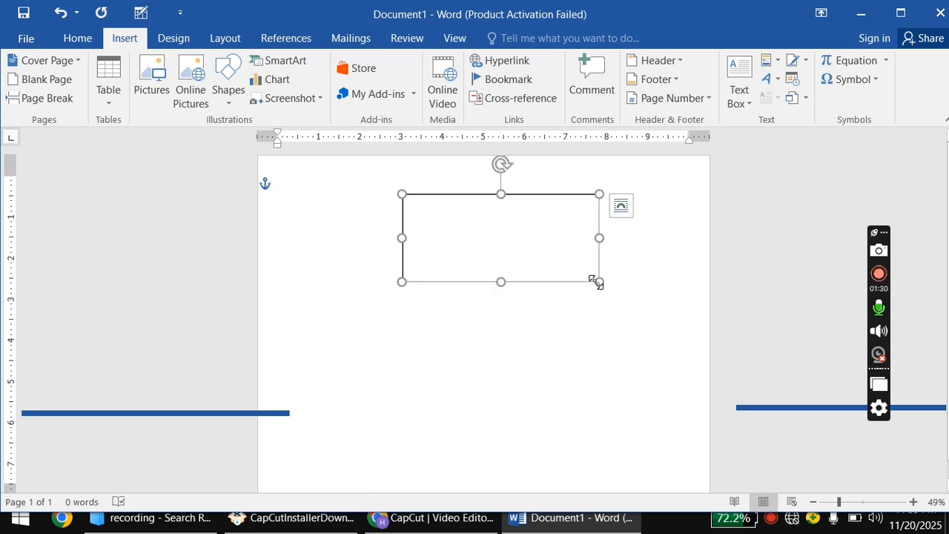
Set the text box font size to 20.
{"action": "left_click", "coordinate": [74, 38]}
{"action": "left_click", "coordinate": [239, 68]}
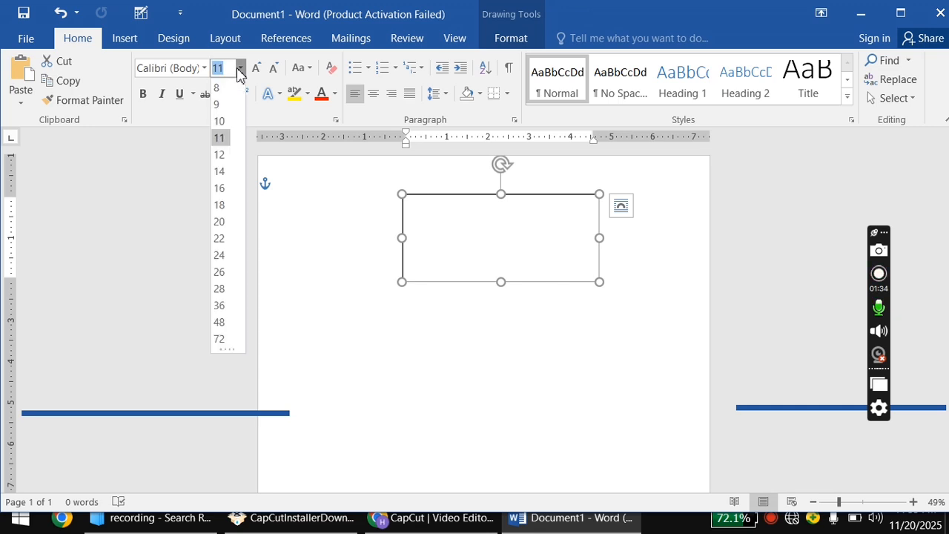
{"action": "left_click", "coordinate": [220, 221]}
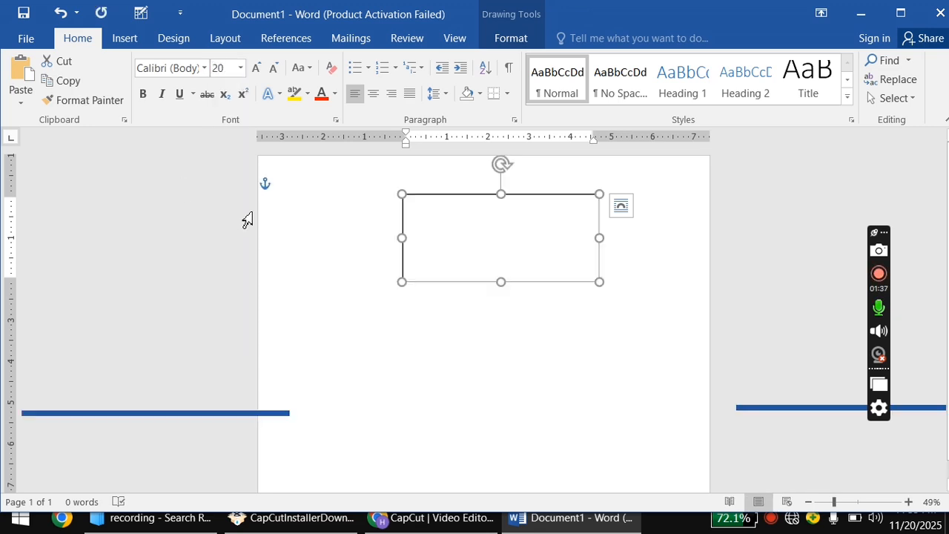
Type 'certificate' in the text box, enlarge it to 72 pt, and capitalize it to 'Certificate'.
{"action": "left_click", "coordinate": [439, 218]}
{"action": "type", "text": "c"}
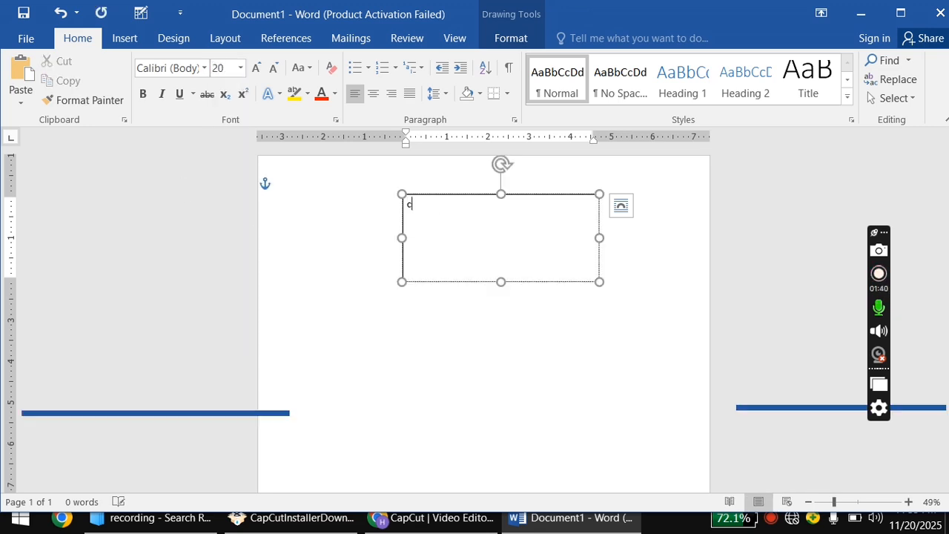
{"action": "type", "text": "ertificate"}
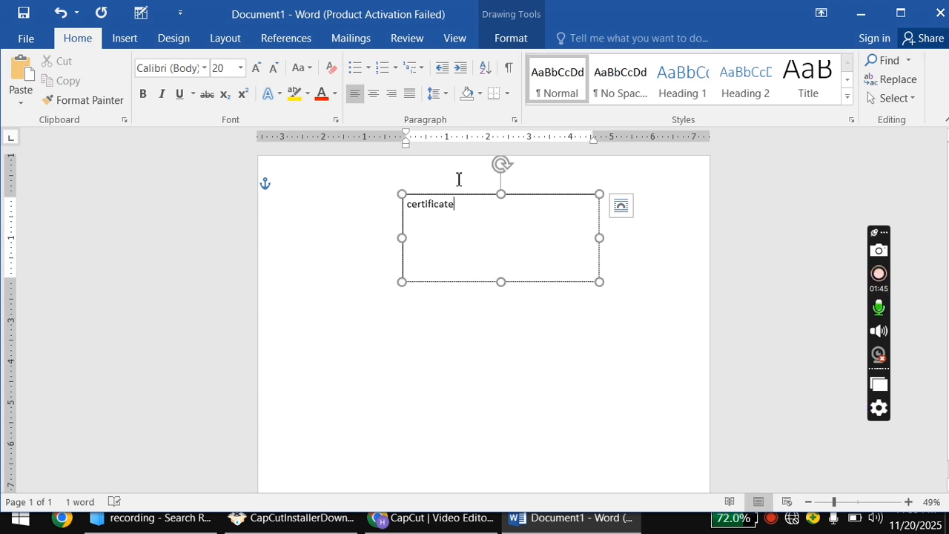
{"action": "left_click_drag", "start_coordinate": [465, 201], "coordinate": [405, 204]}
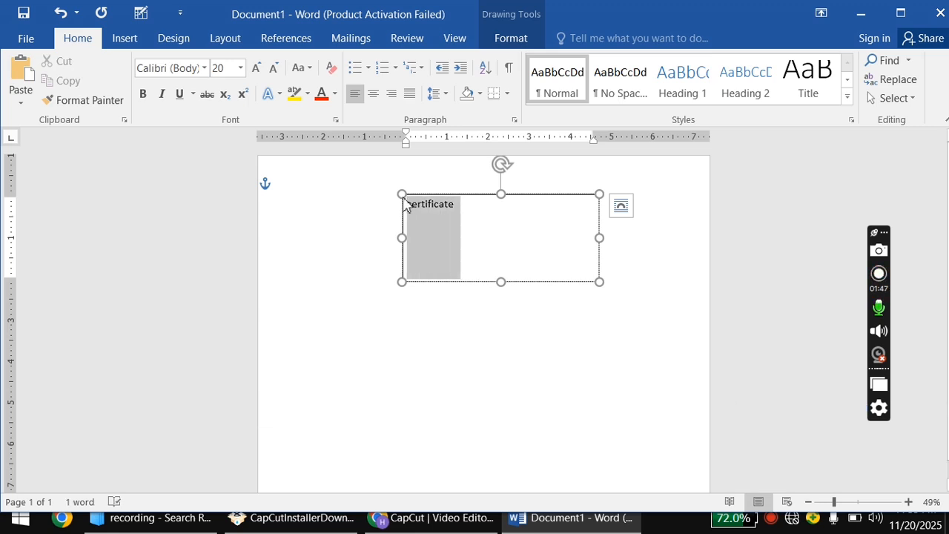
{"action": "left_click", "coordinate": [507, 144]}
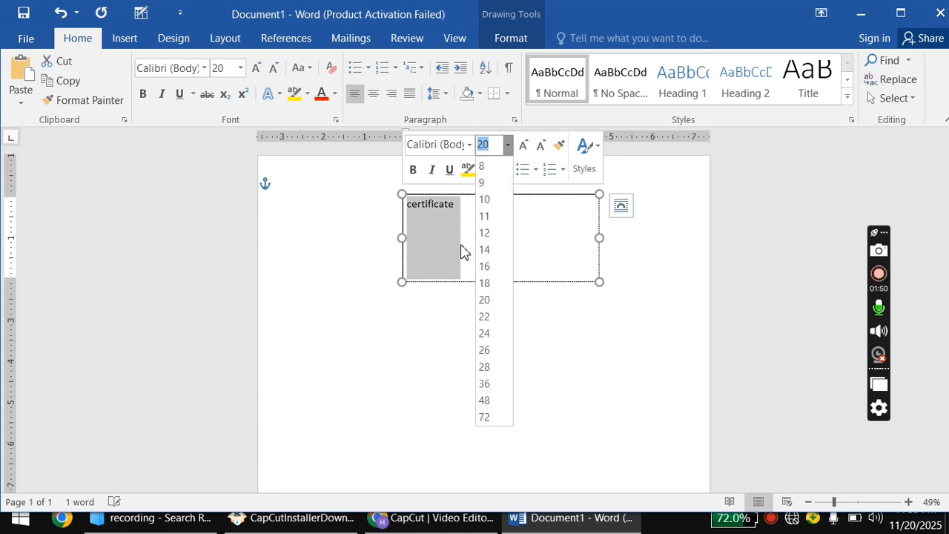
{"action": "left_click", "coordinate": [485, 418]}
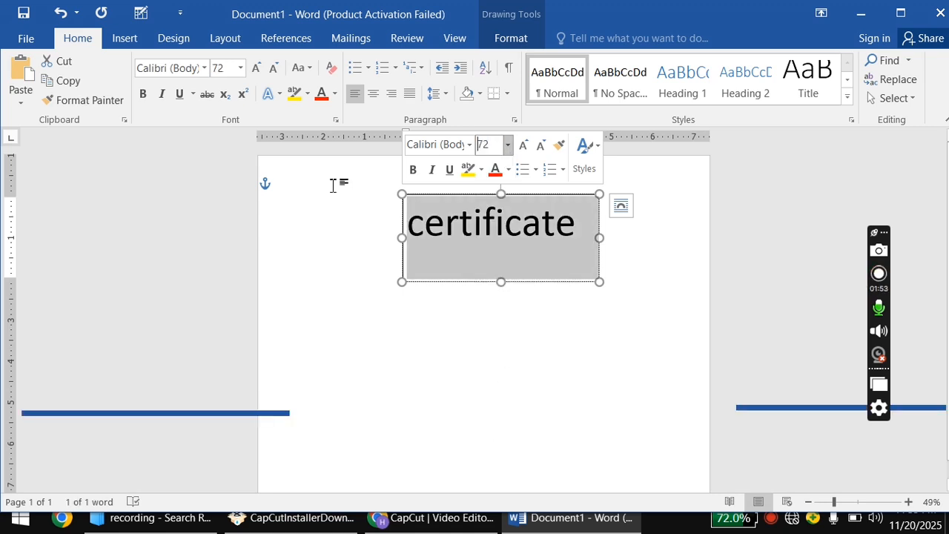
{"action": "left_click", "coordinate": [306, 69]}
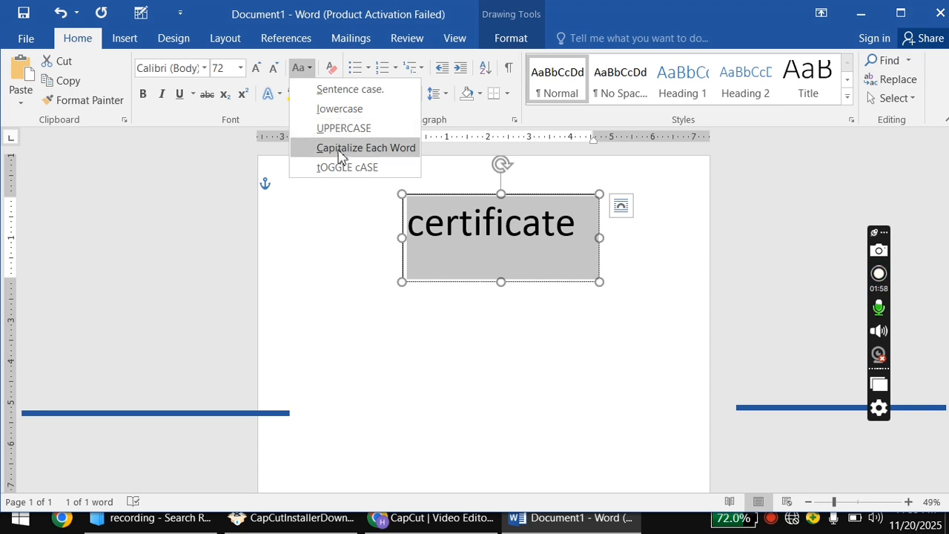
{"action": "left_click", "coordinate": [338, 148]}
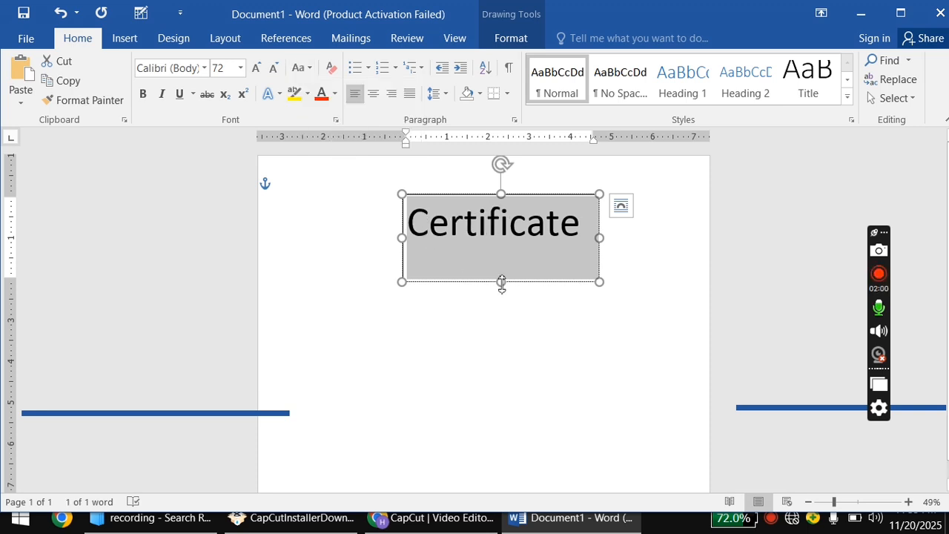
Shrink the box to fit the title, centre the text, and centre the box near the page top.
{"action": "left_click", "coordinate": [502, 282]}
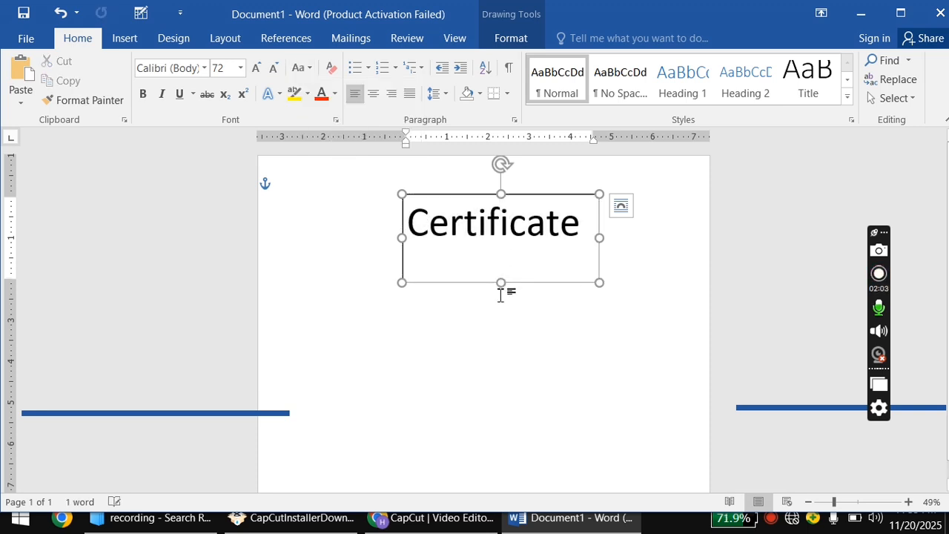
{"action": "left_click_drag", "start_coordinate": [502, 283], "coordinate": [508, 255]}
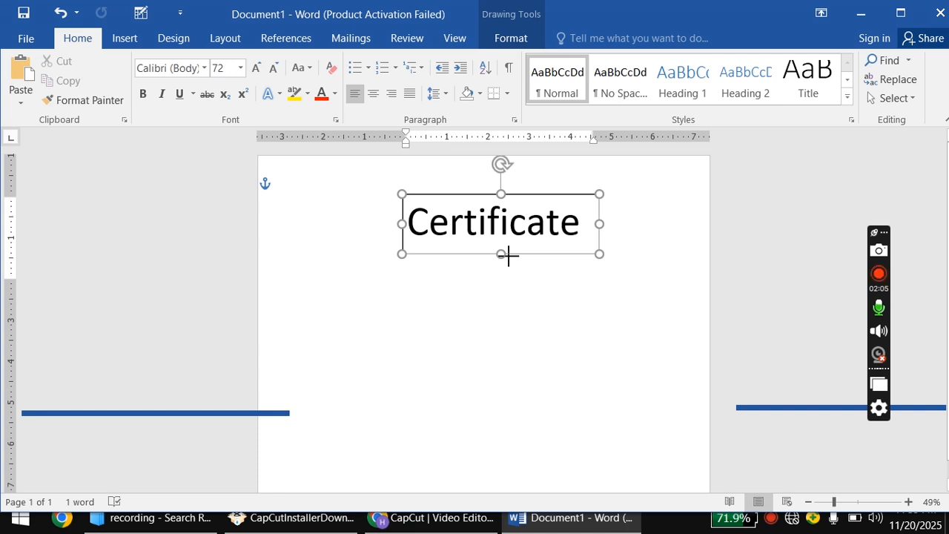
{"action": "left_click_drag", "start_coordinate": [468, 200], "coordinate": [439, 191]}
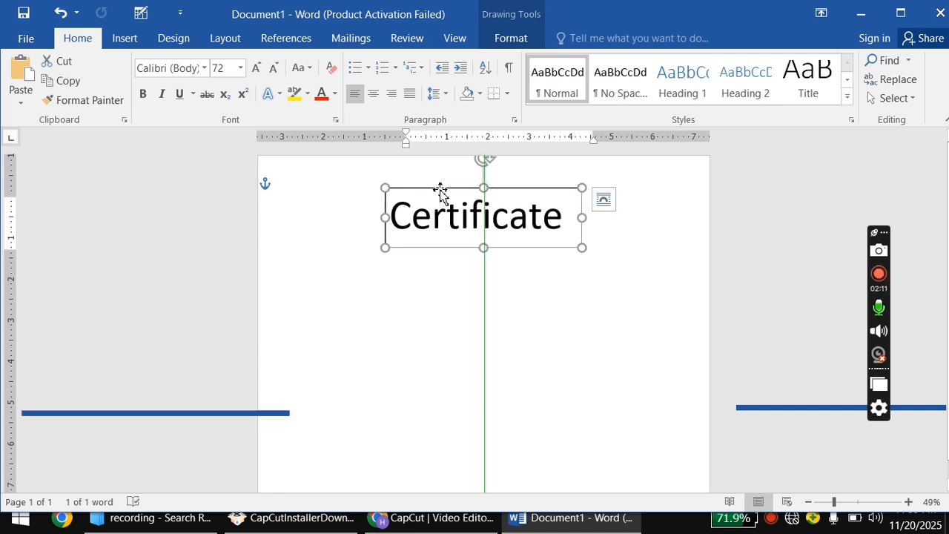
{"action": "left_click", "coordinate": [377, 94]}
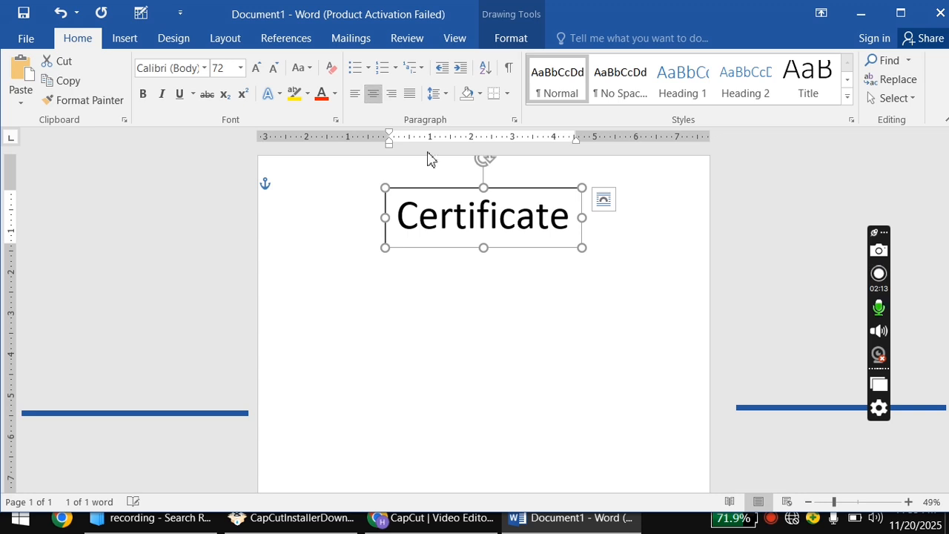
{"action": "mouse_move", "coordinate": [453, 192]}
{"action": "left_mouse_down"}
{"action": "mouse_move", "coordinate": [444, 190]}
{"action": "mouse_move", "coordinate": [458, 185]}
{"action": "mouse_move", "coordinate": [449, 188]}
{"action": "left_mouse_up"}
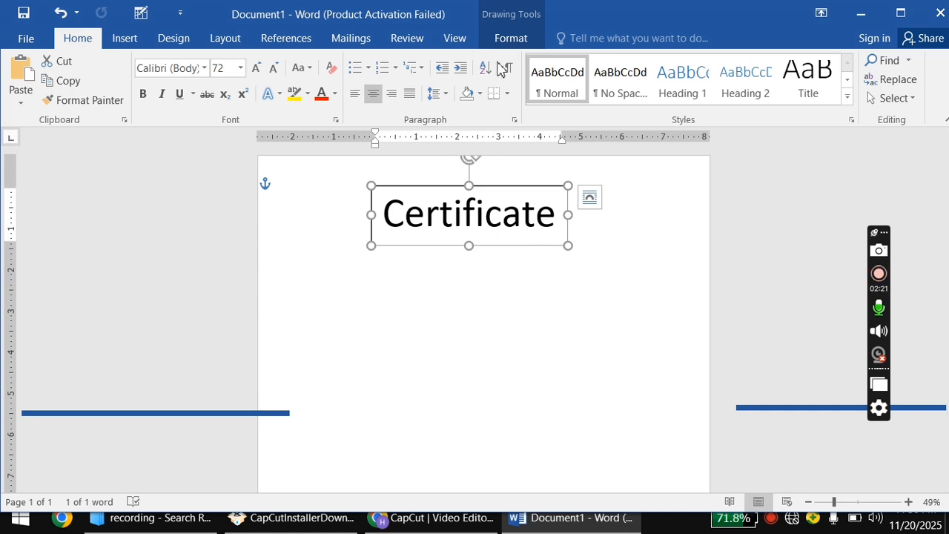
Give the Certificate text box No Fill and No Outline.
{"action": "left_click", "coordinate": [504, 41]}
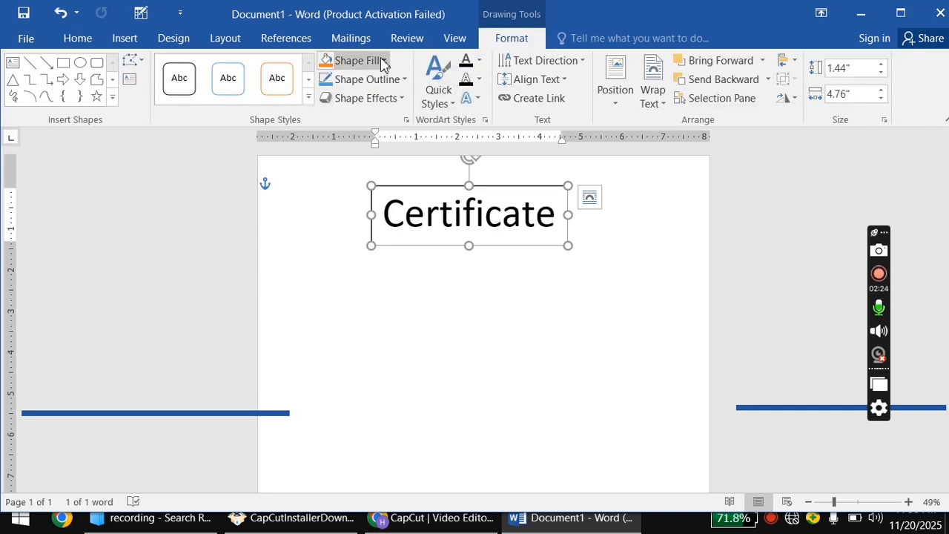
{"action": "left_click", "coordinate": [348, 60]}
{"action": "left_click", "coordinate": [347, 208]}
{"action": "left_click", "coordinate": [373, 189]}
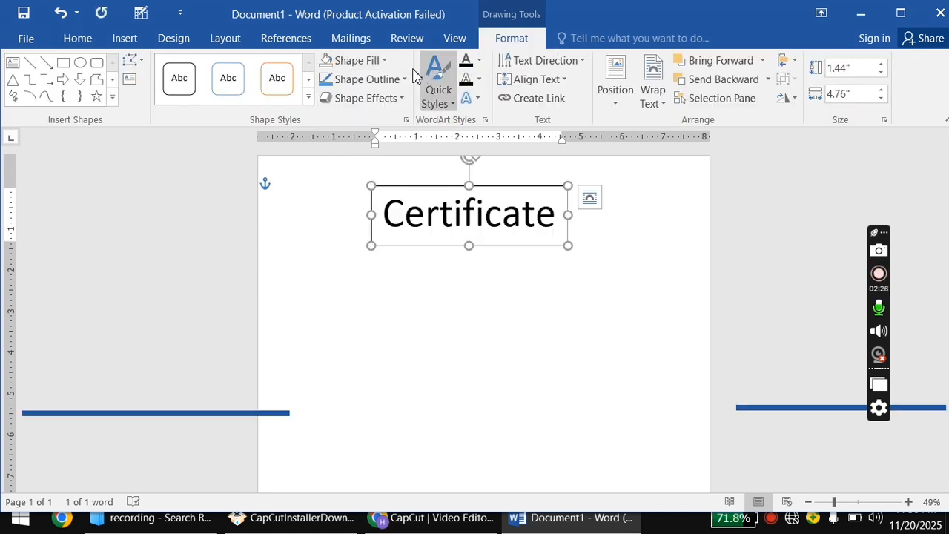
{"action": "left_click", "coordinate": [402, 79]}
{"action": "left_click", "coordinate": [382, 229]}
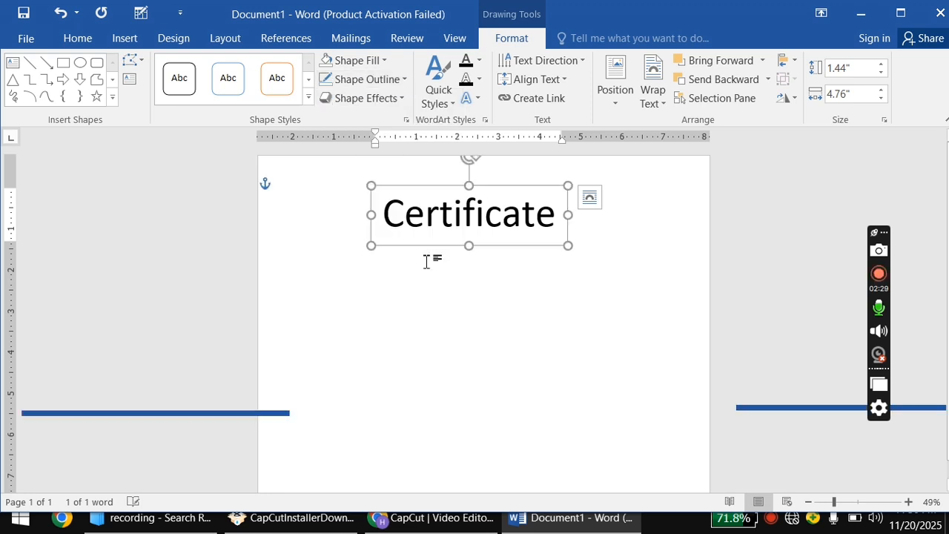
{"action": "left_click", "coordinate": [478, 337]}
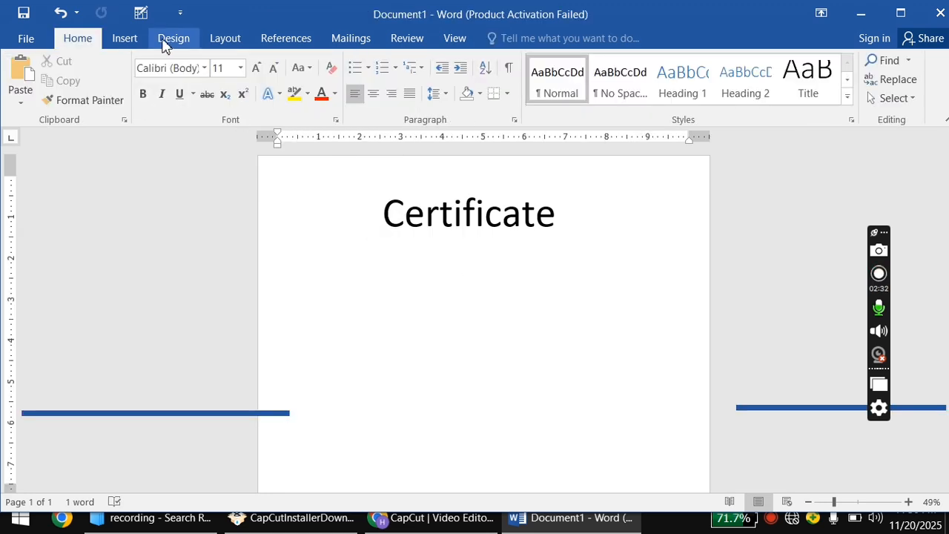
Draw a new text box below Certificate and type '2025 awards'.
{"action": "left_click", "coordinate": [112, 39]}
{"action": "left_click", "coordinate": [227, 83]}
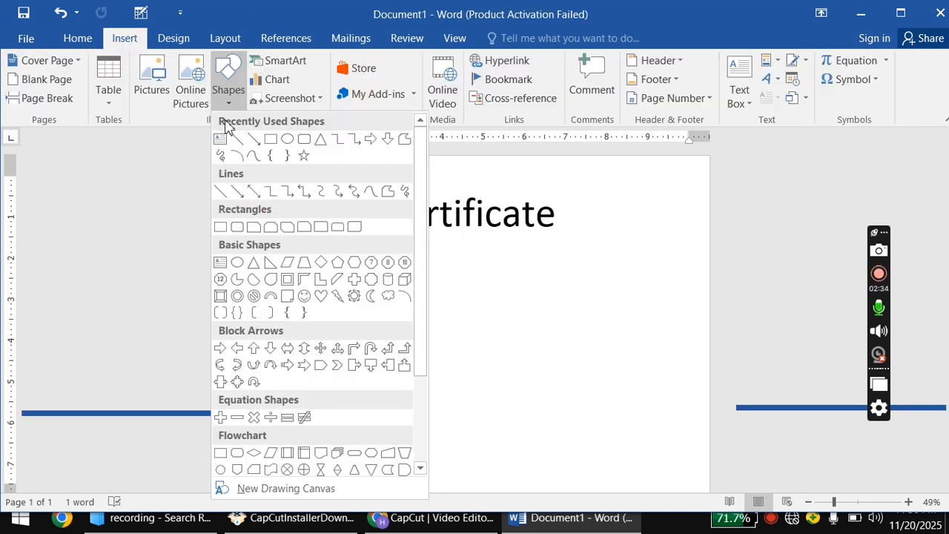
{"action": "left_click", "coordinate": [220, 138]}
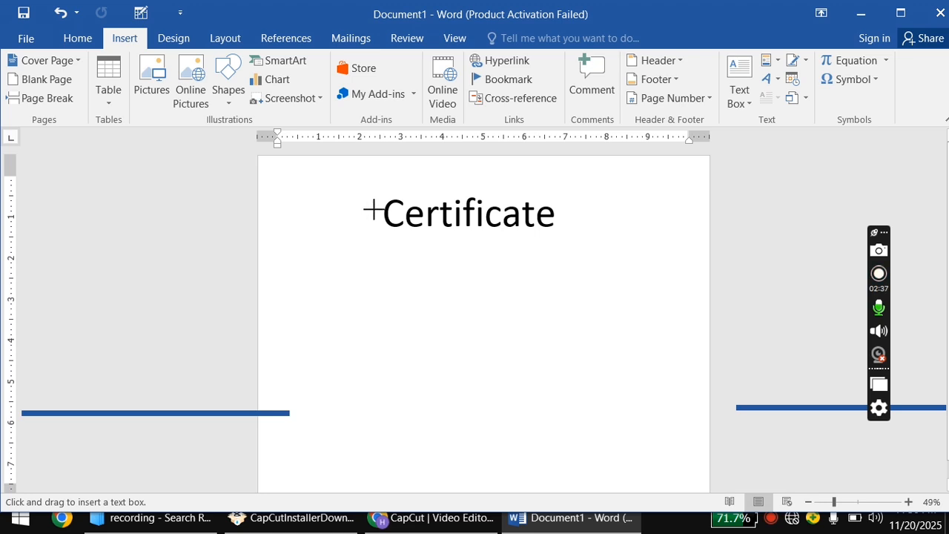
{"action": "mouse_move", "coordinate": [419, 238]}
{"action": "left_mouse_down"}
{"action": "mouse_move", "coordinate": [479, 267]}
{"action": "mouse_move", "coordinate": [532, 277]}
{"action": "left_mouse_up"}
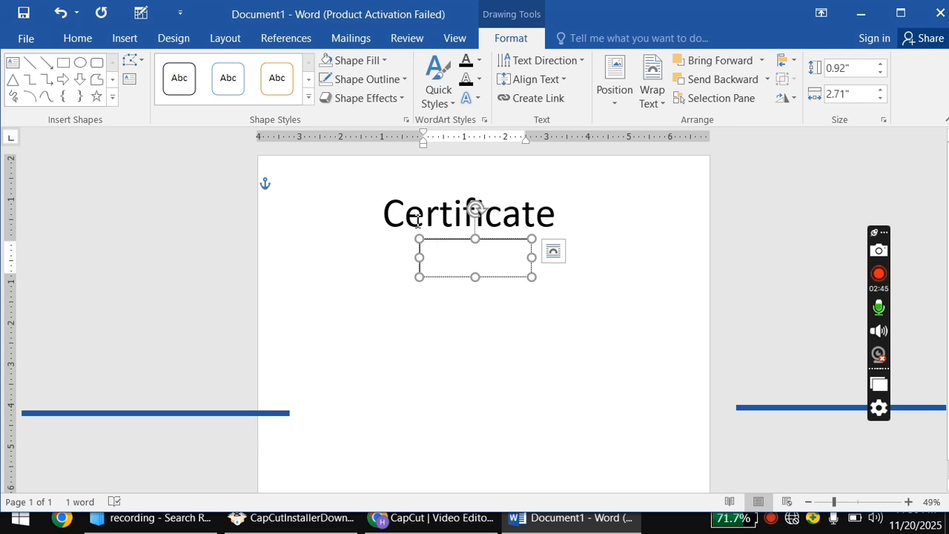
{"action": "type", "text": "2025 awards"}
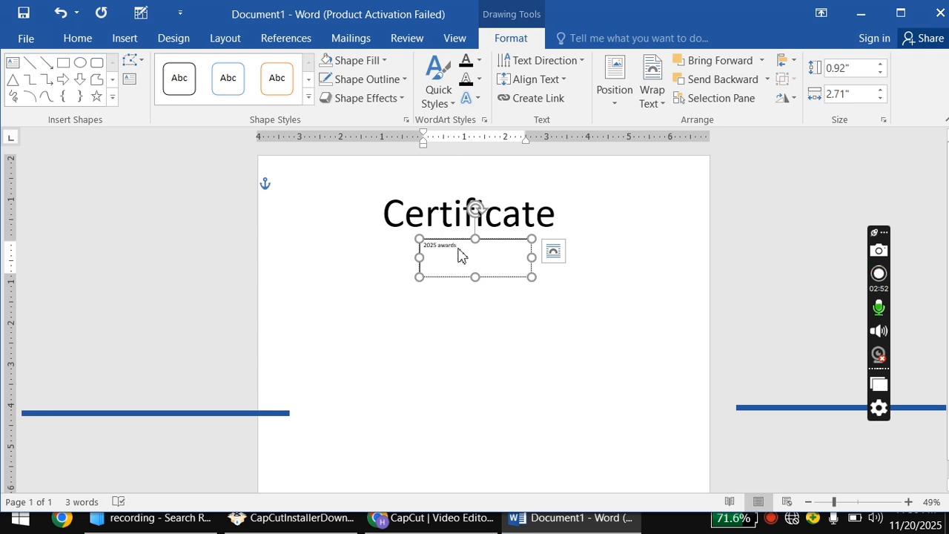
Set the awards text to size 20 and UPPERCASE, then narrow the box to fit.
{"action": "left_click_drag", "start_coordinate": [459, 255], "coordinate": [410, 245]}
{"action": "left_click", "coordinate": [513, 192]}
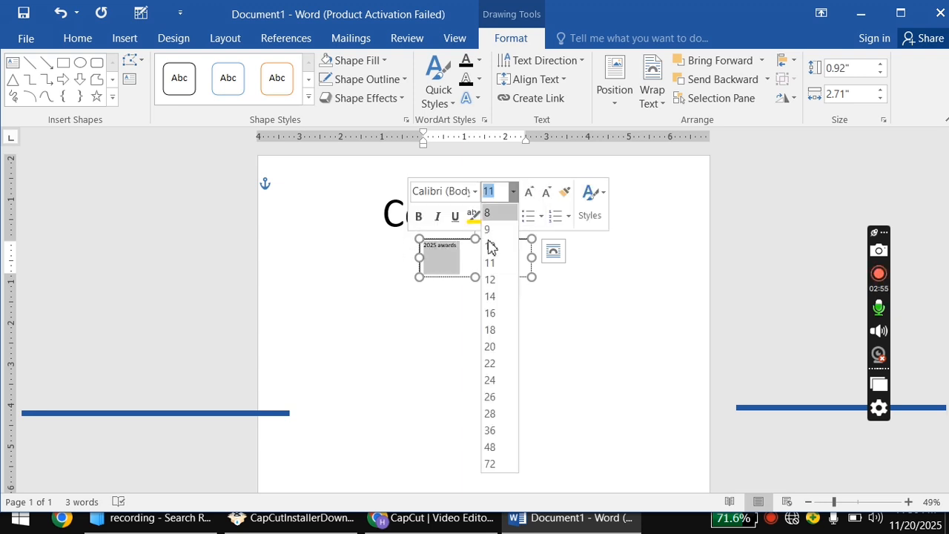
{"action": "left_click", "coordinate": [489, 347]}
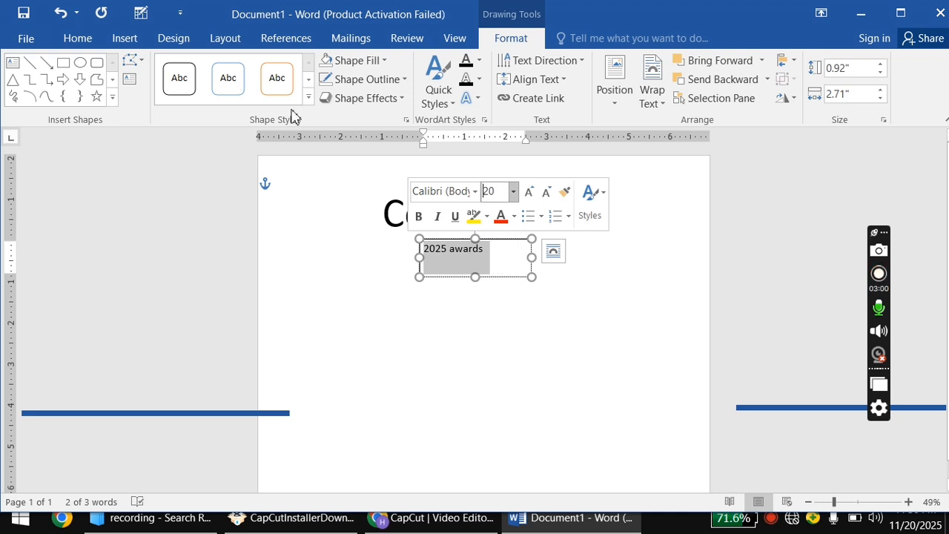
{"action": "left_click", "coordinate": [78, 41]}
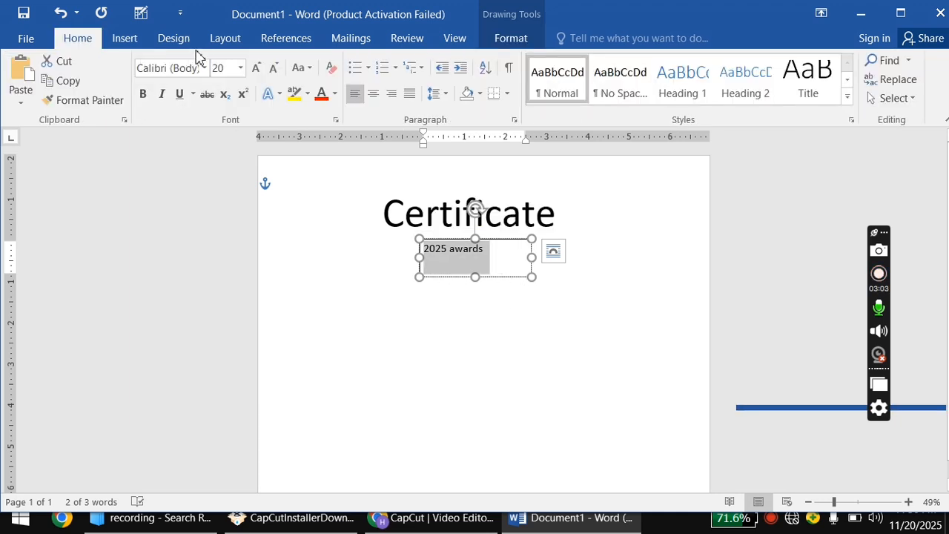
{"action": "left_click", "coordinate": [307, 70]}
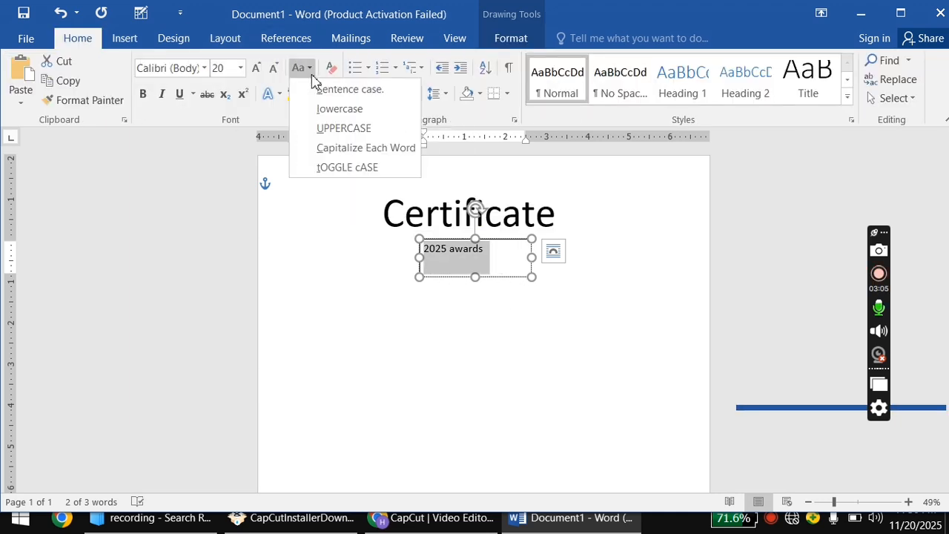
{"action": "left_click", "coordinate": [335, 132]}
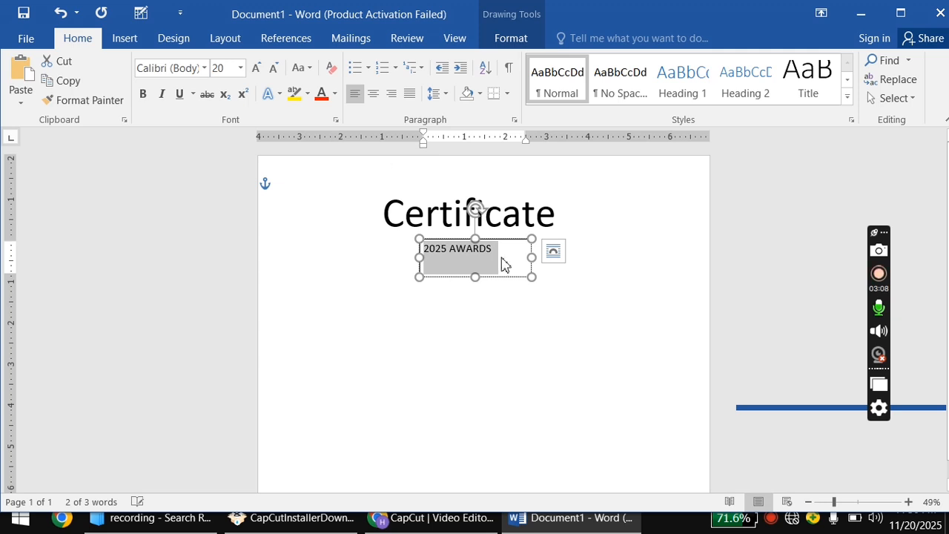
{"action": "left_click_drag", "start_coordinate": [532, 256], "coordinate": [462, 263]}
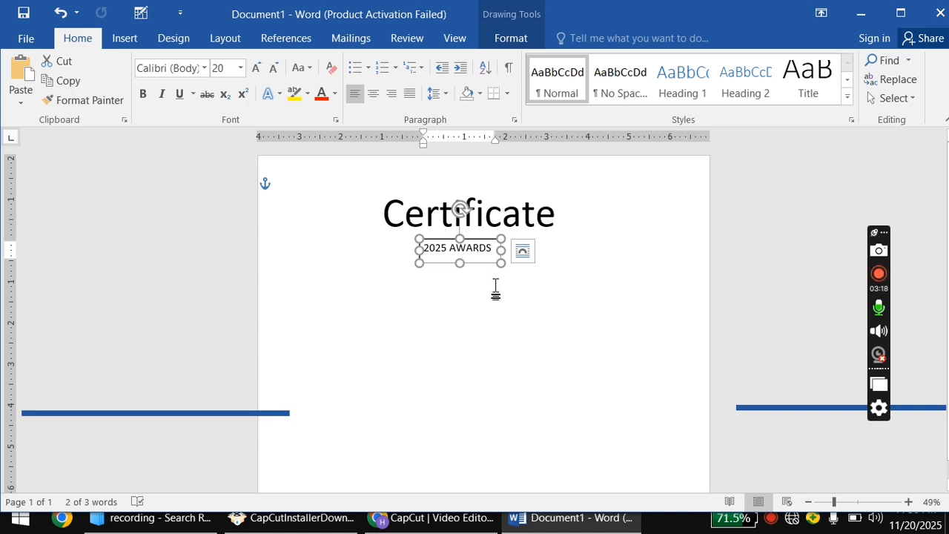
Paste a copy of the awards box above Certificate, retype it as 'company name', and widen it.
{"action": "key", "text": "ctrl+v"}
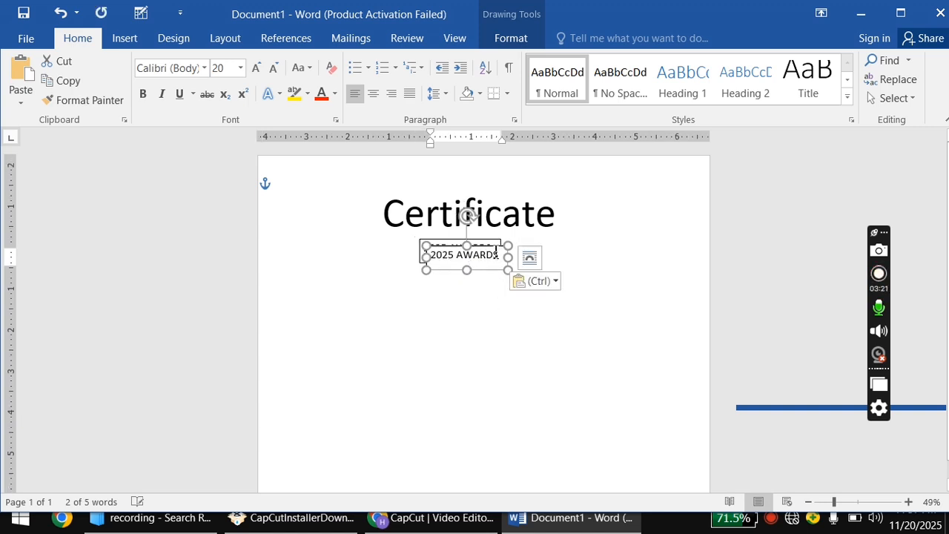
{"action": "left_click_drag", "start_coordinate": [495, 253], "coordinate": [490, 155]}
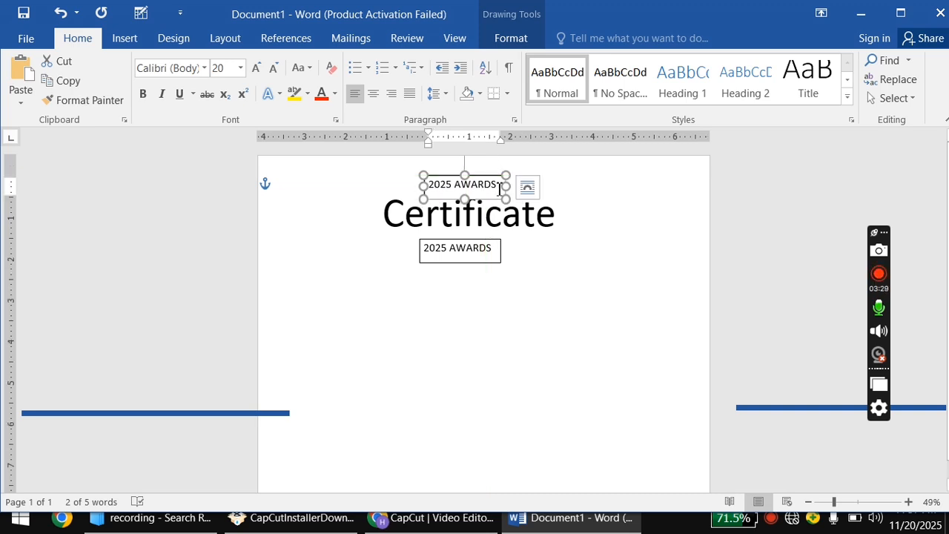
{"action": "left_click_drag", "start_coordinate": [493, 189], "coordinate": [437, 191]}
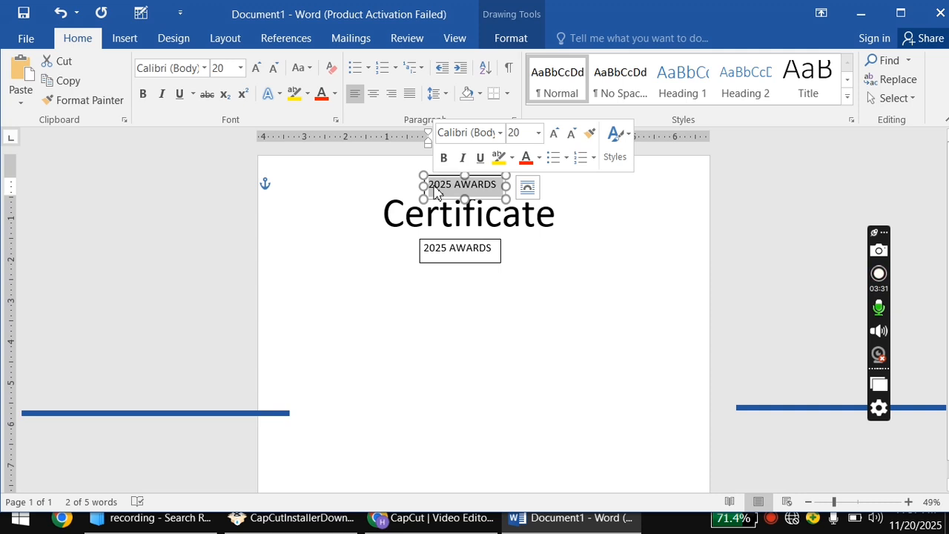
{"action": "key", "text": "Delete"}
{"action": "type", "text": "company"}
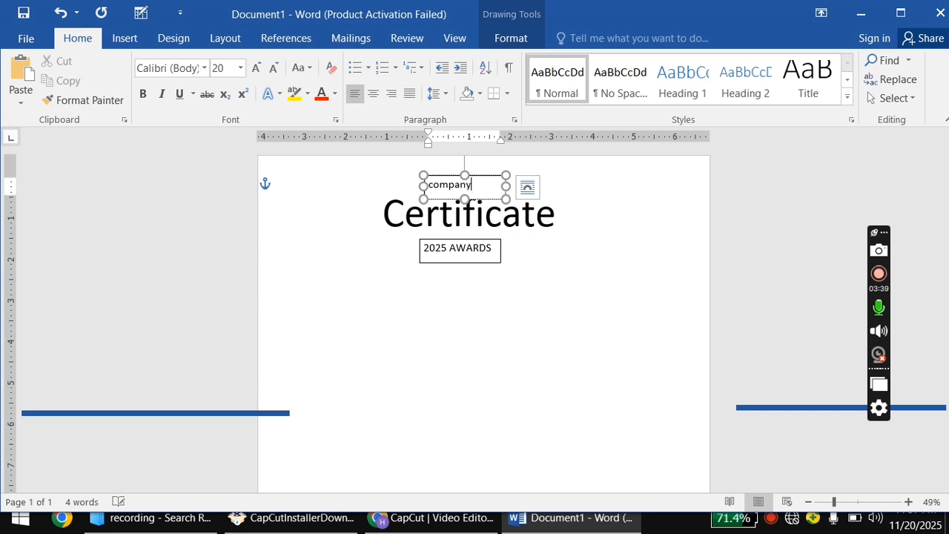
{"action": "type", "text": " na"}
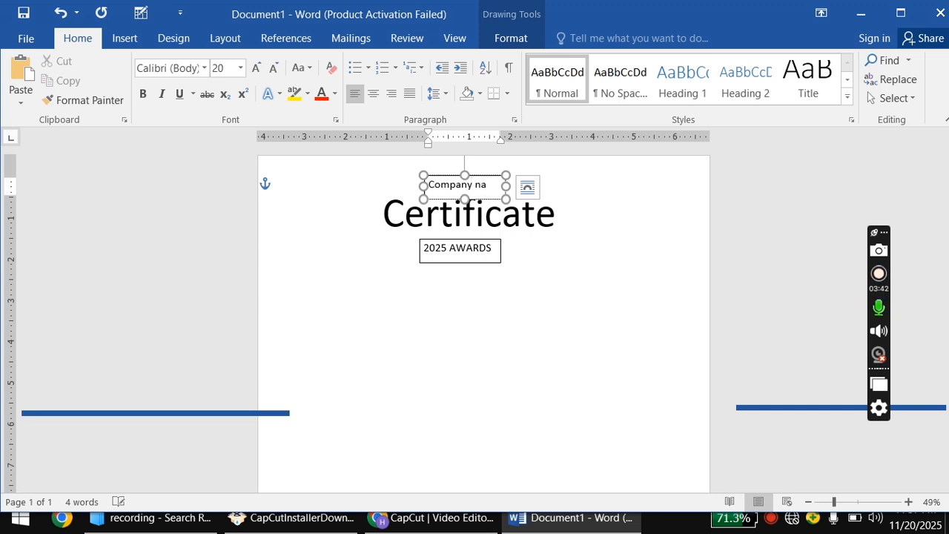
{"action": "type", "text": "me"}
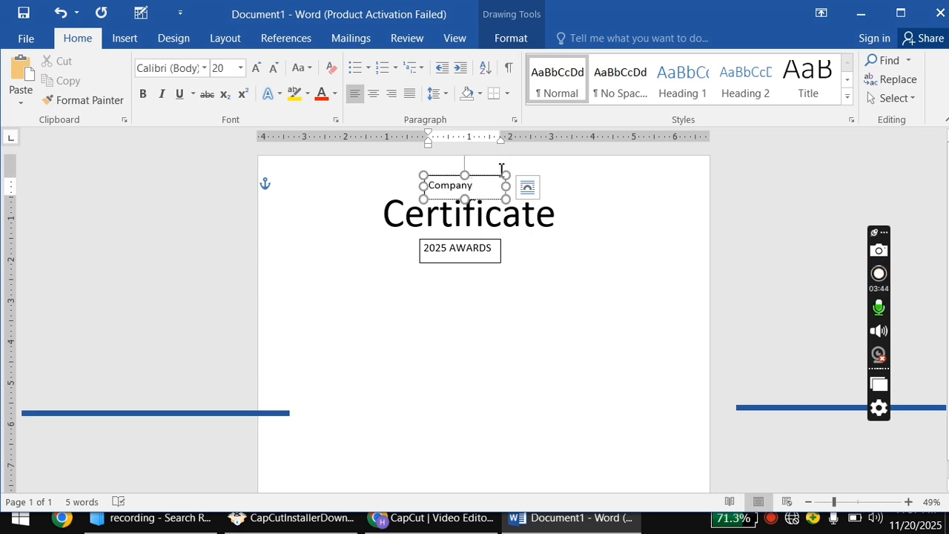
{"action": "left_click_drag", "start_coordinate": [507, 186], "coordinate": [428, 186]}
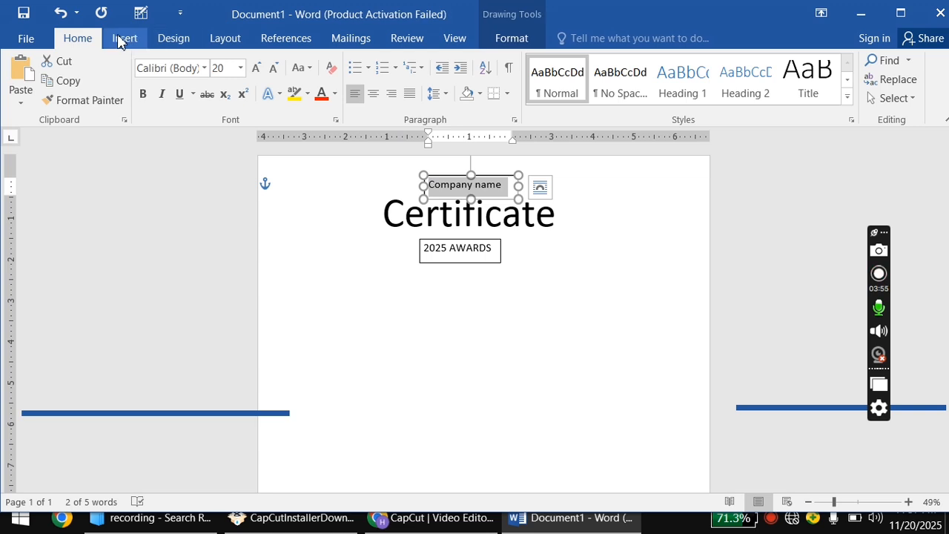
Capitalize each word so the top line reads 'Company Name'.
{"action": "left_click", "coordinate": [111, 40]}
{"action": "left_click", "coordinate": [79, 37]}
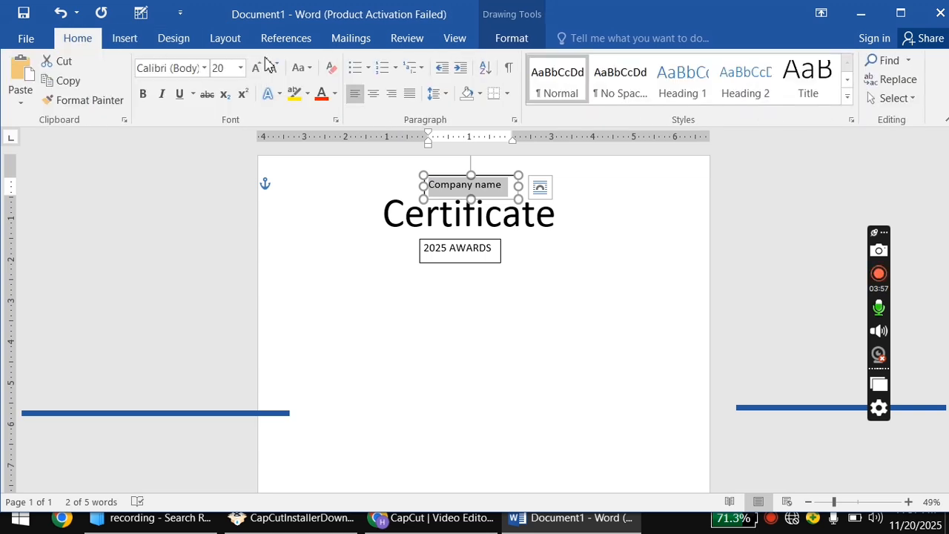
{"action": "left_click", "coordinate": [305, 71]}
{"action": "left_click", "coordinate": [312, 143]}
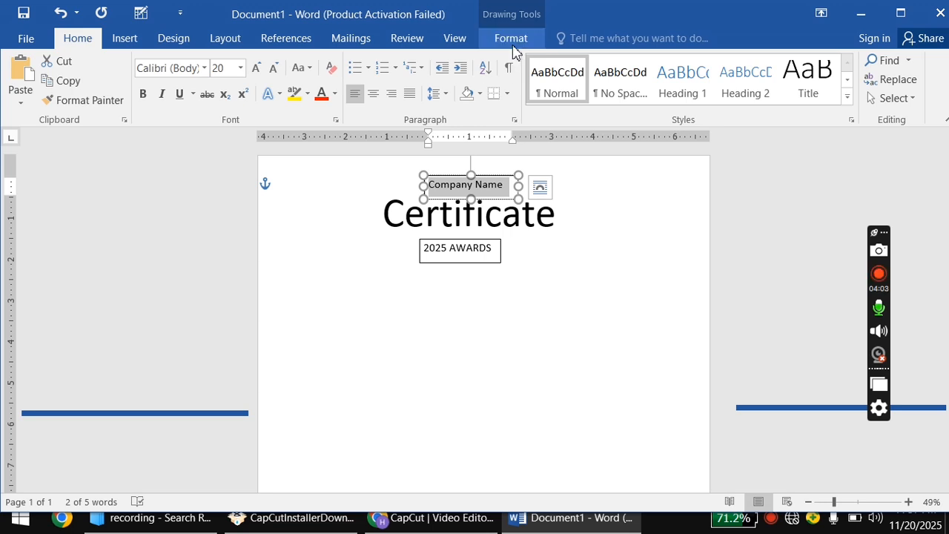
Remove the fill and outline from the Company Name and 2025 AWARDS boxes.
{"action": "left_click", "coordinate": [513, 43]}
{"action": "left_click", "coordinate": [374, 62]}
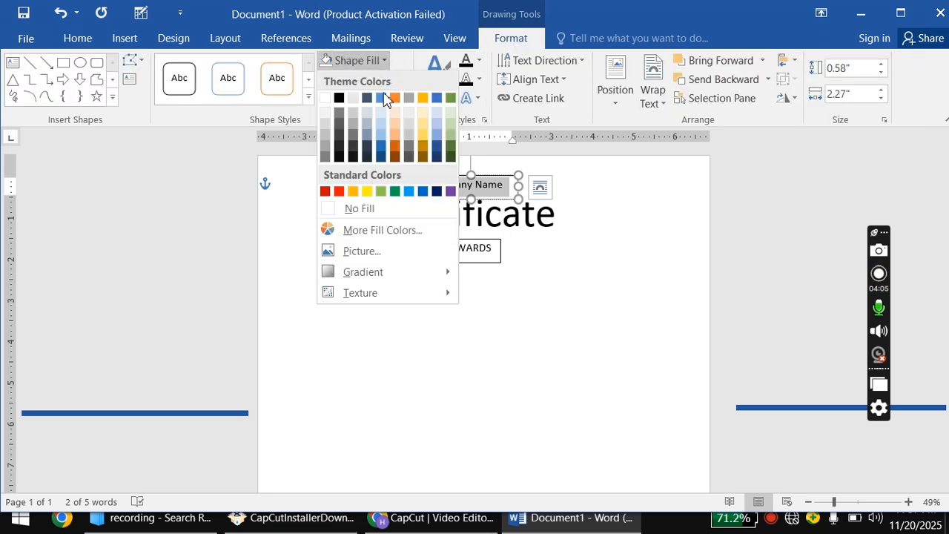
{"action": "left_click", "coordinate": [363, 209]}
{"action": "left_click", "coordinate": [405, 80]}
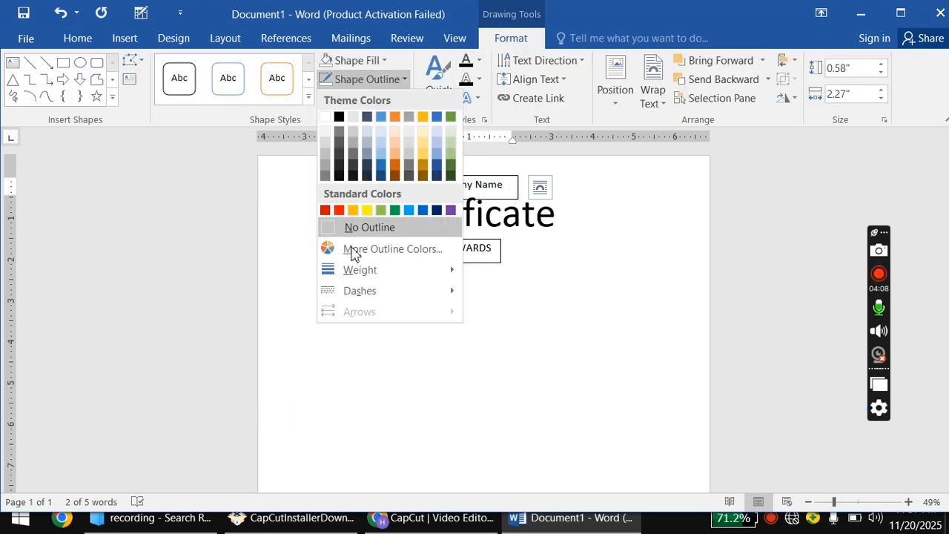
{"action": "left_click", "coordinate": [361, 227]}
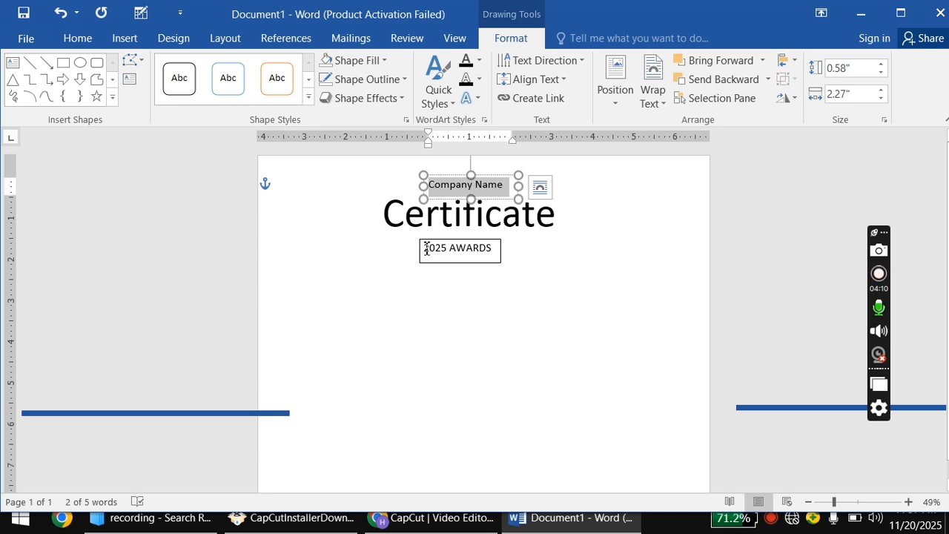
{"action": "left_click", "coordinate": [452, 263]}
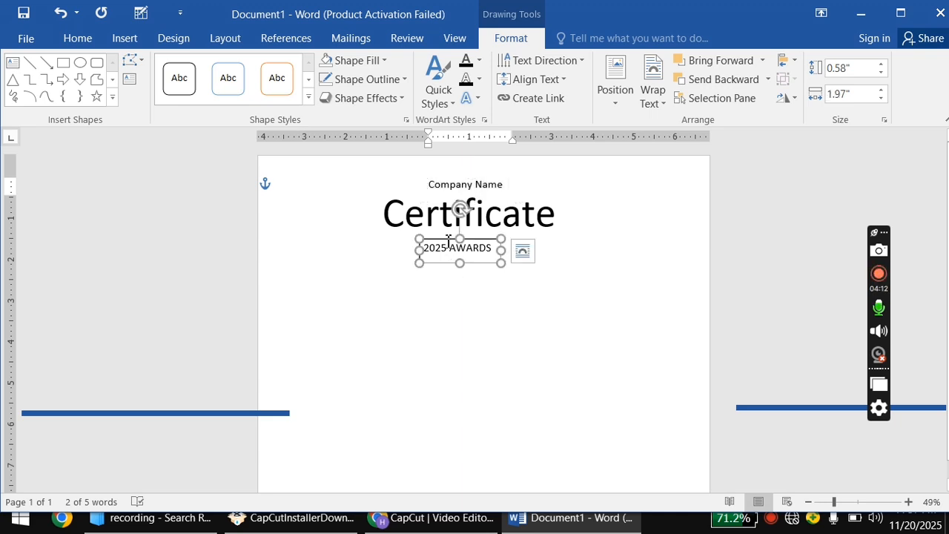
{"action": "left_click", "coordinate": [387, 64]}
{"action": "left_click", "coordinate": [349, 209]}
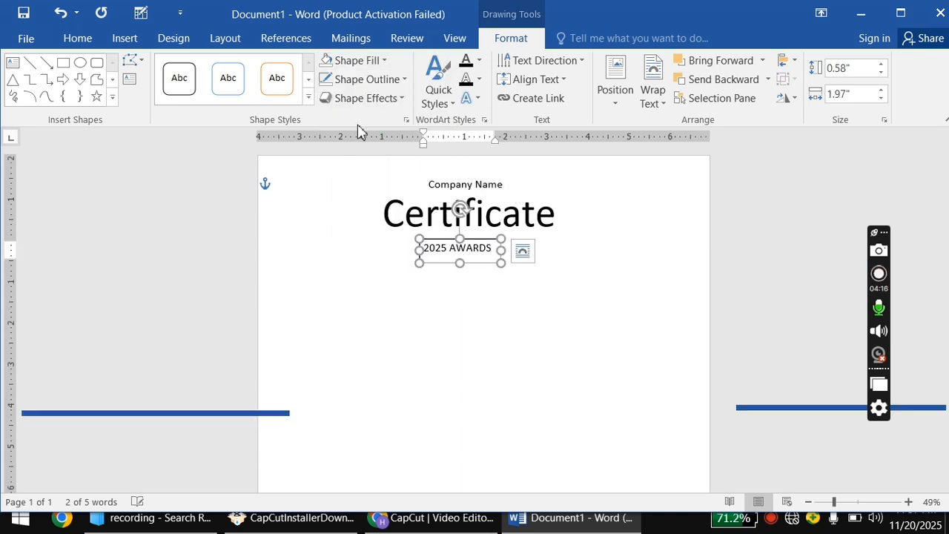
{"action": "left_click", "coordinate": [374, 85]}
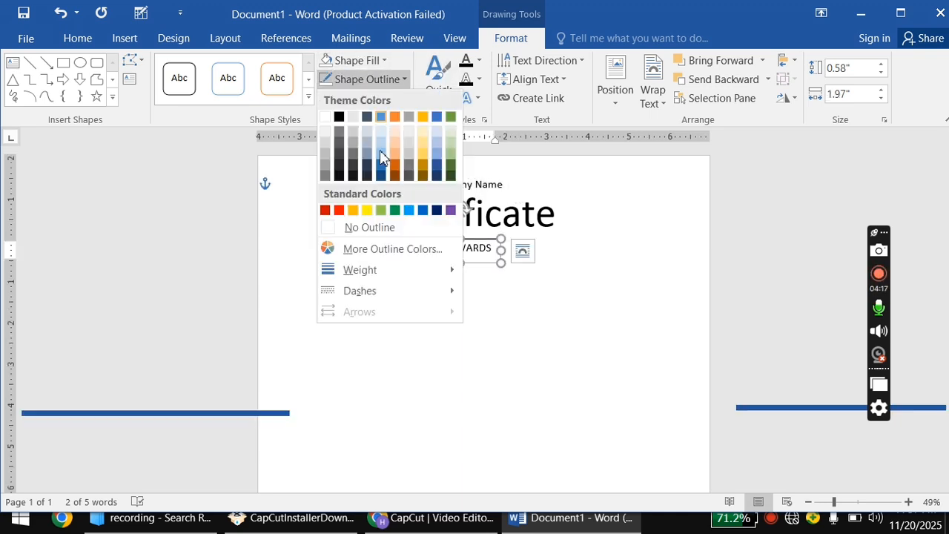
{"action": "left_click", "coordinate": [375, 229]}
{"action": "left_click", "coordinate": [445, 286]}
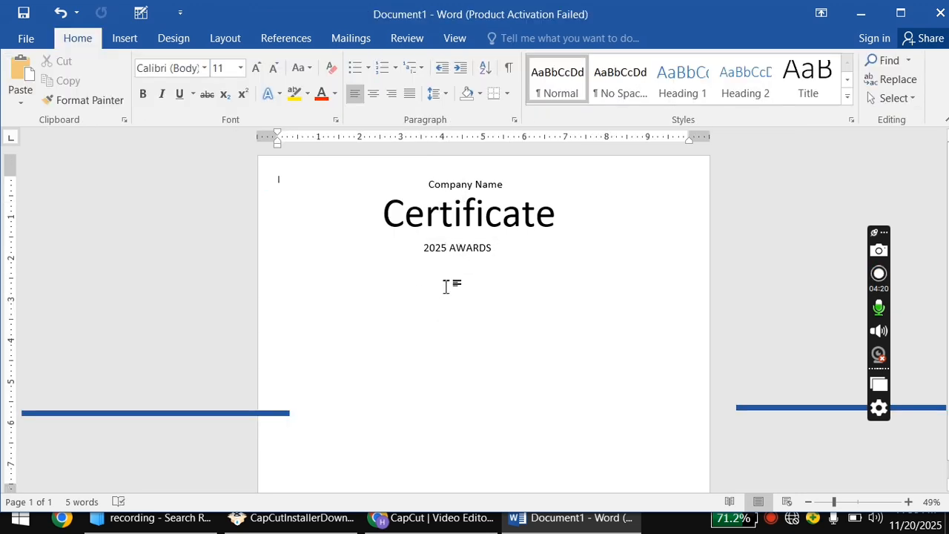
Move 2025 AWARDS up and Company Name down, closer to the Certificate title.
{"action": "left_click", "coordinate": [454, 250]}
{"action": "left_click_drag", "start_coordinate": [480, 241], "coordinate": [481, 234]}
{"action": "left_click", "coordinate": [480, 182]}
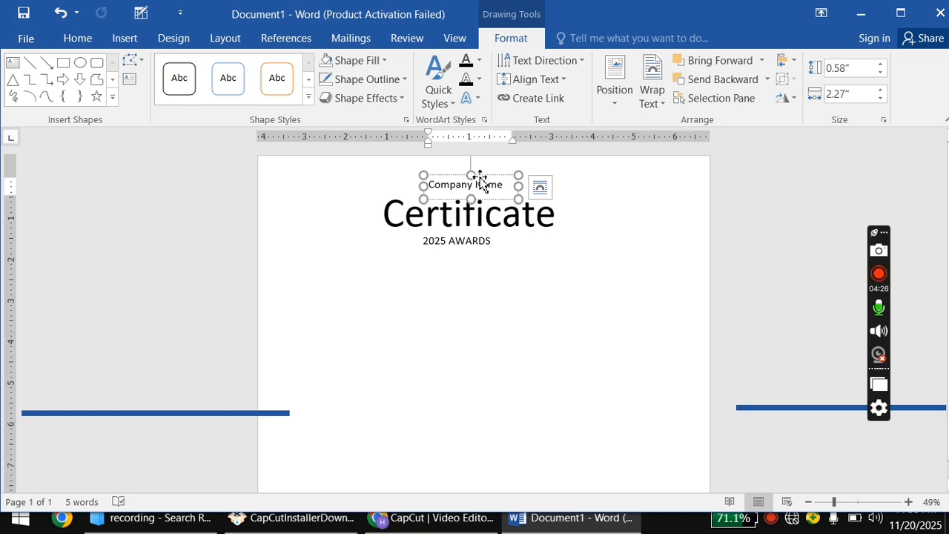
{"action": "mouse_move", "coordinate": [482, 178]}
{"action": "left_mouse_down"}
{"action": "mouse_move", "coordinate": [480, 190]}
{"action": "mouse_move", "coordinate": [480, 180]}
{"action": "left_mouse_up"}
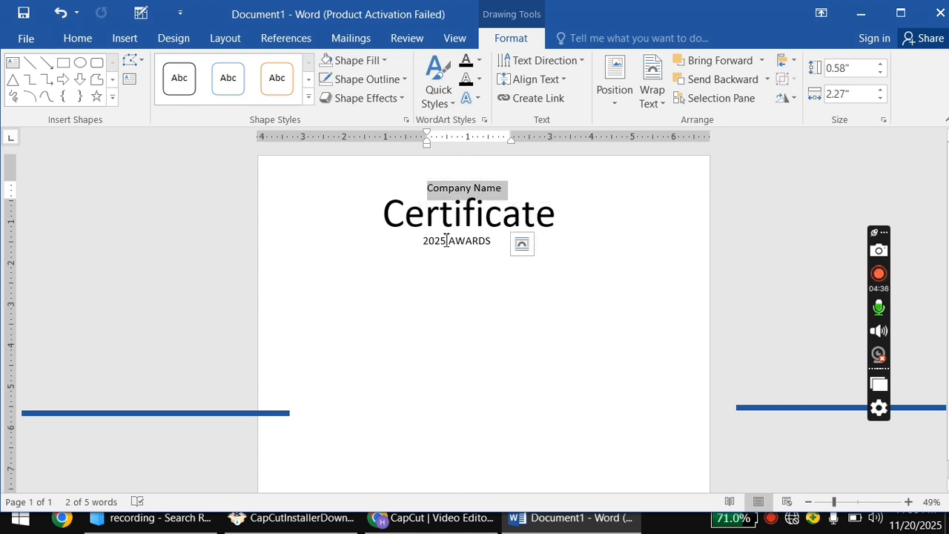
{"action": "left_click", "coordinate": [462, 268]}
Select the text in each of the three heading boxes to check them, then deselect.
{"action": "left_click", "coordinate": [462, 247]}
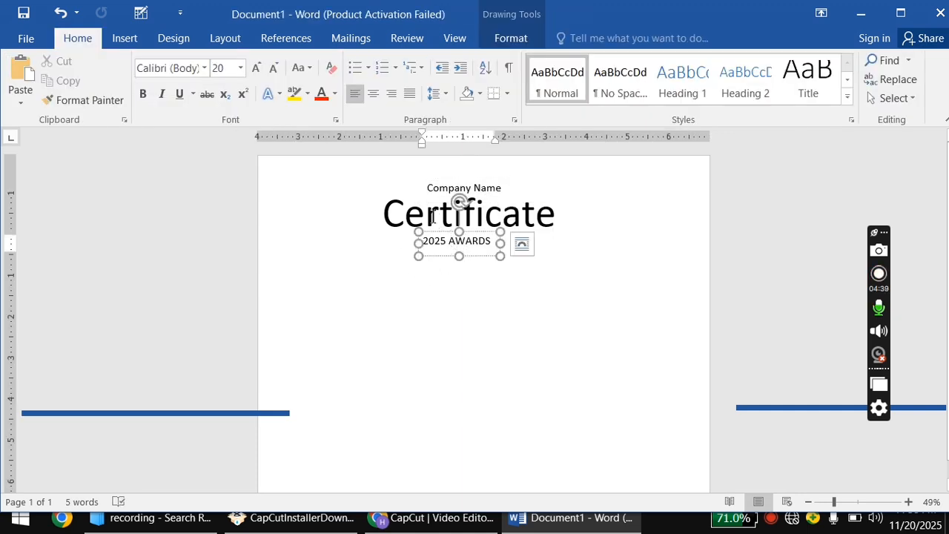
{"action": "double_click", "coordinate": [435, 218]}
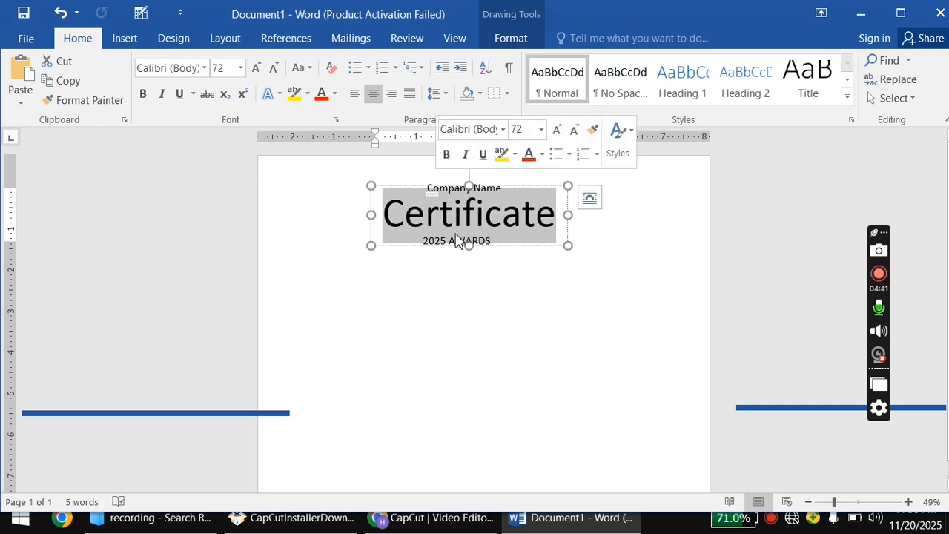
{"action": "left_click", "coordinate": [468, 261]}
{"action": "left_click", "coordinate": [467, 247]}
{"action": "triple_click", "coordinate": [467, 192]}
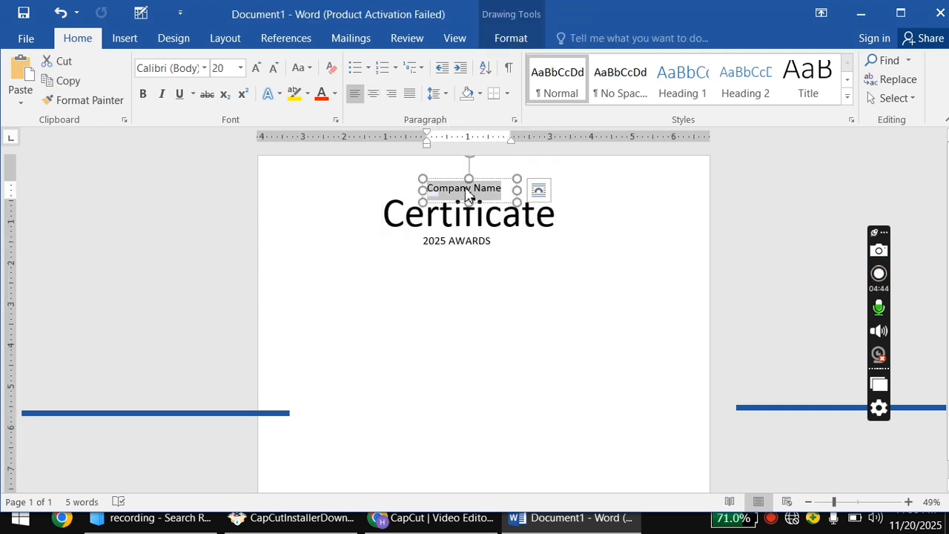
{"action": "left_click", "coordinate": [470, 261]}
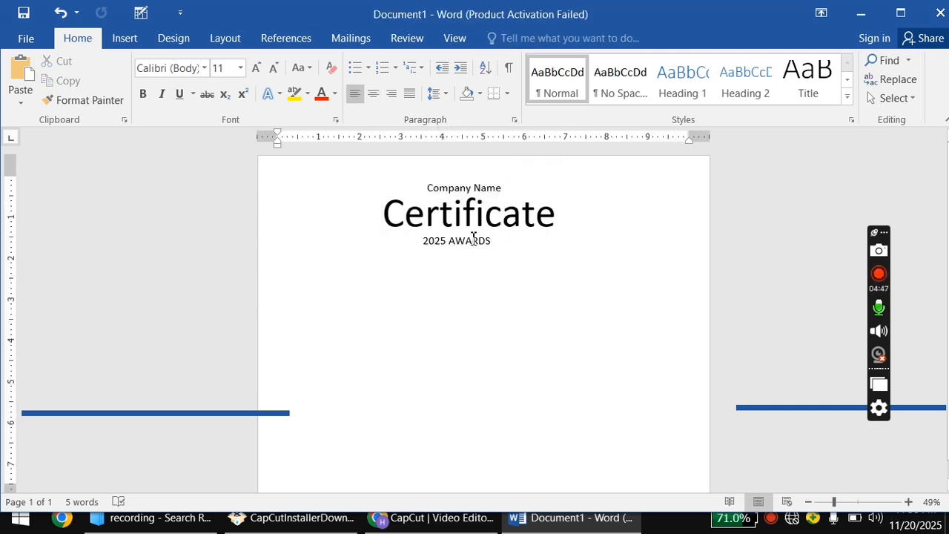
{"action": "left_click", "coordinate": [472, 241]}
{"action": "triple_click", "coordinate": [477, 191]}
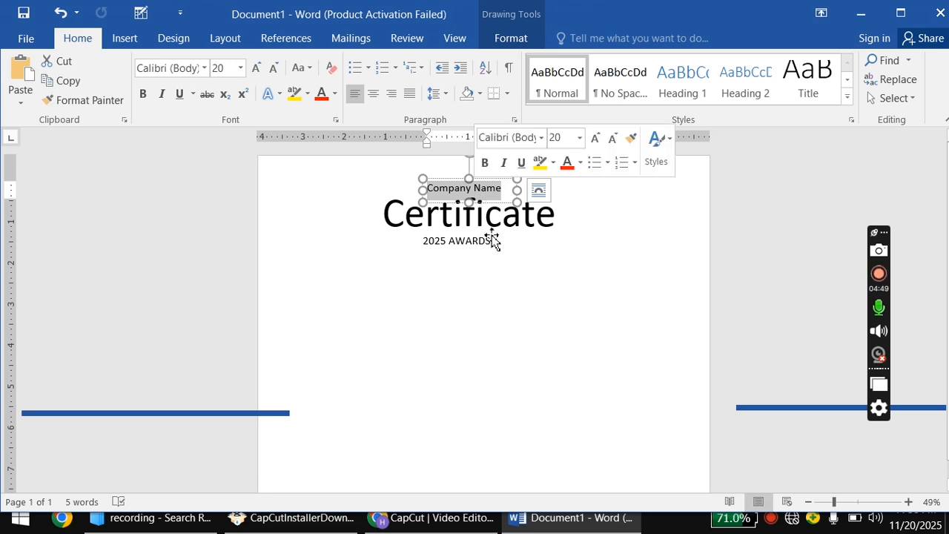
{"action": "left_click", "coordinate": [510, 256]}
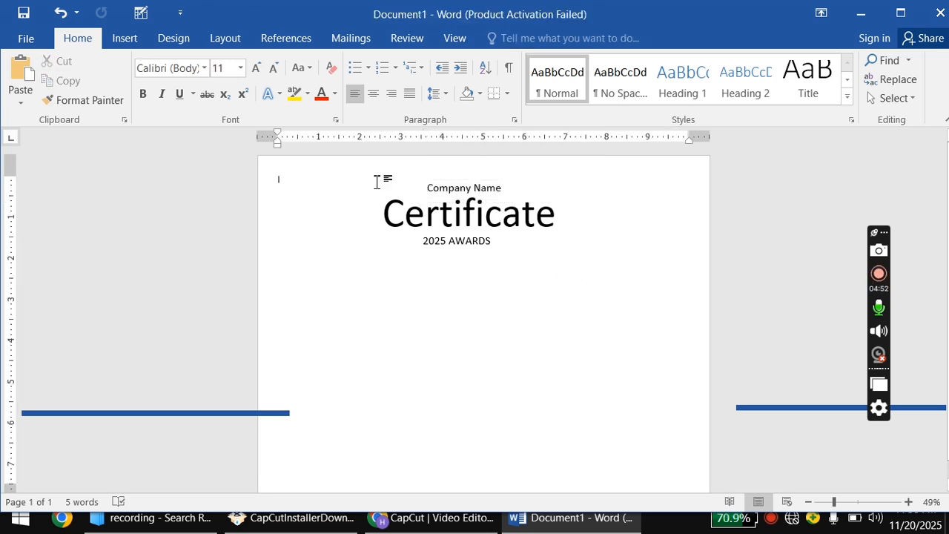
Draw a many-pointed star at the top-right, shorten its points into a seal edge, and widen it slightly.
{"action": "left_click", "coordinate": [124, 38]}
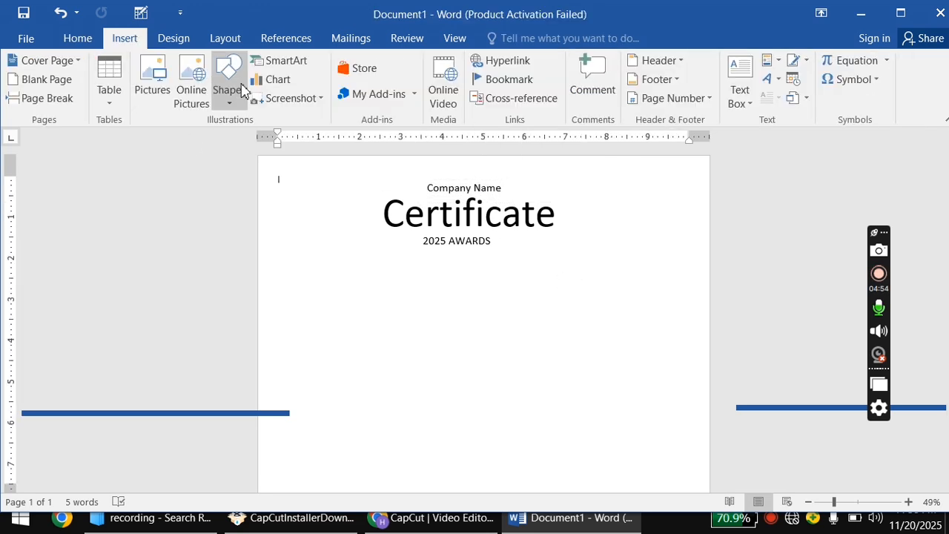
{"action": "left_click", "coordinate": [227, 83]}
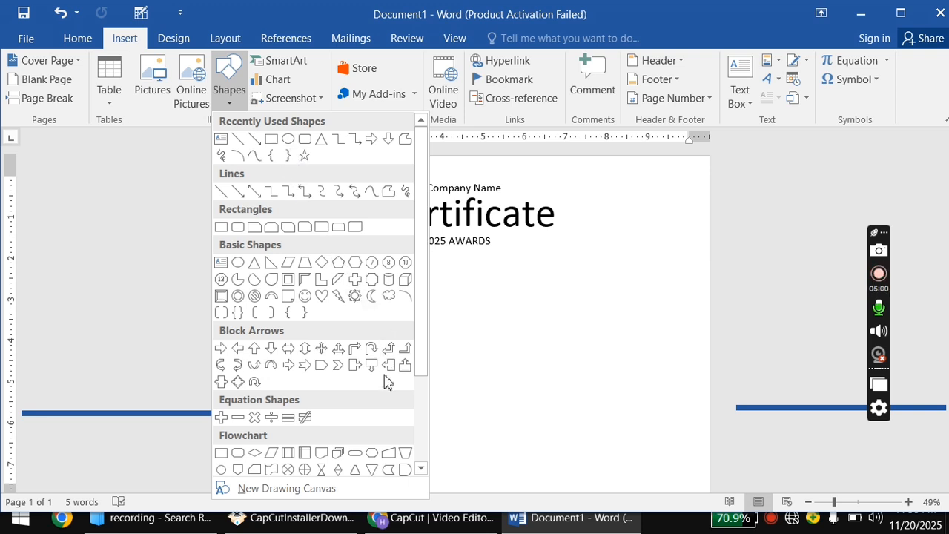
{"action": "scroll", "coordinate": [387, 379], "scroll_direction": "down", "scroll_amount": 1}
{"action": "left_click", "coordinate": [405, 472]}
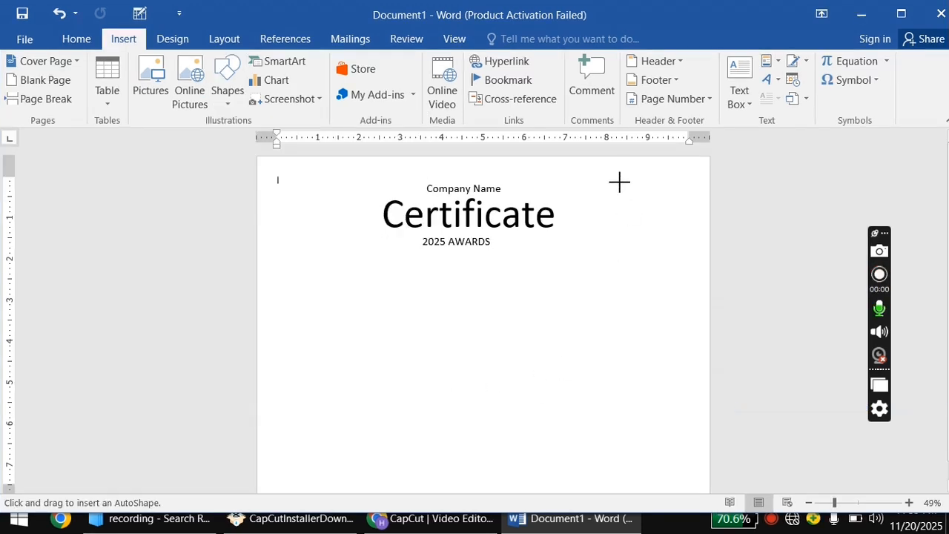
{"action": "mouse_move", "coordinate": [613, 195]}
{"action": "left_mouse_down"}
{"action": "mouse_move", "coordinate": [673, 292]}
{"action": "mouse_move", "coordinate": [705, 297]}
{"action": "left_mouse_up"}
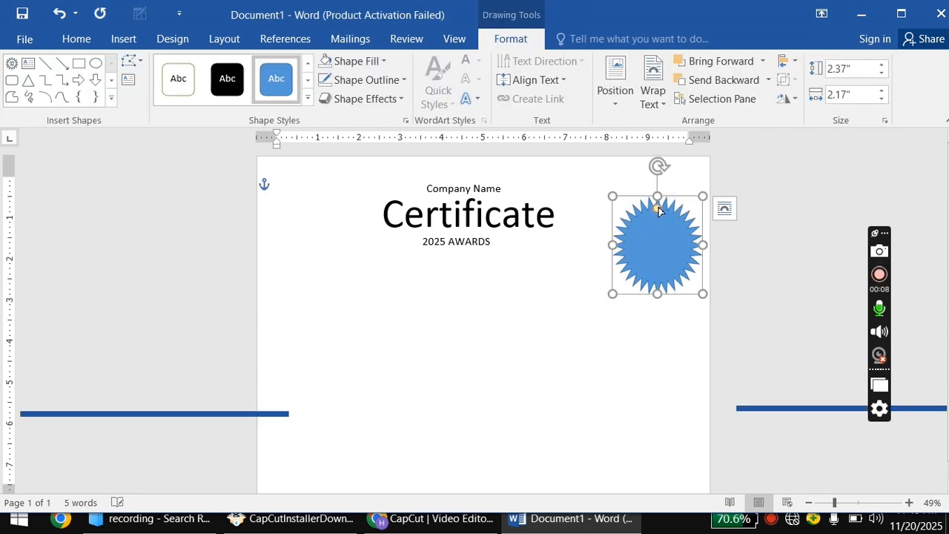
{"action": "left_click_drag", "start_coordinate": [658, 209], "coordinate": [658, 201]}
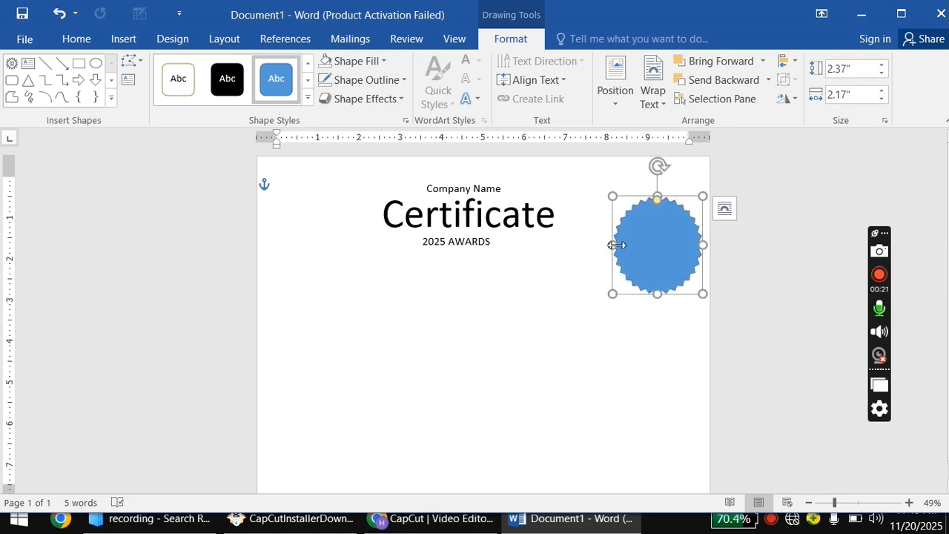
{"action": "left_click_drag", "start_coordinate": [613, 245], "coordinate": [609, 245]}
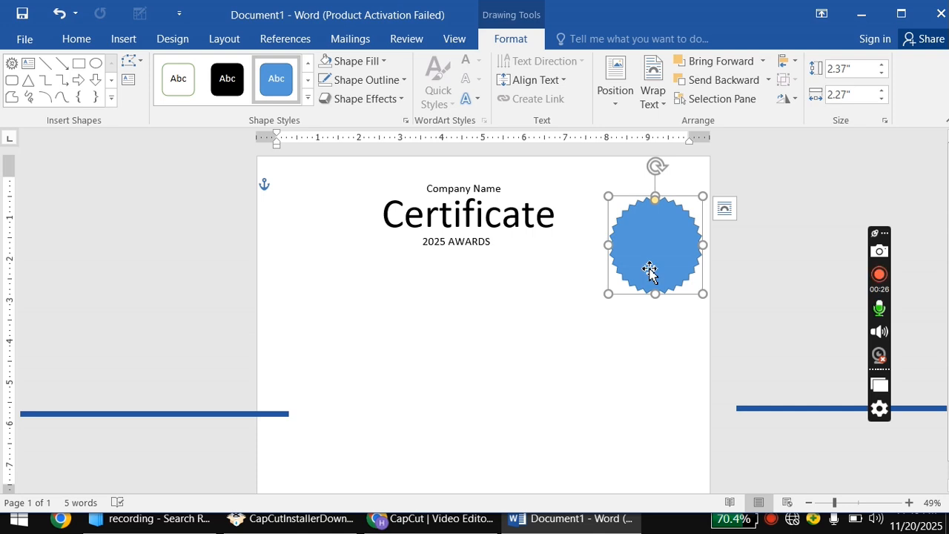
Fill the seal red and paste a slightly smaller copy below it.
{"action": "left_click", "coordinate": [377, 63]}
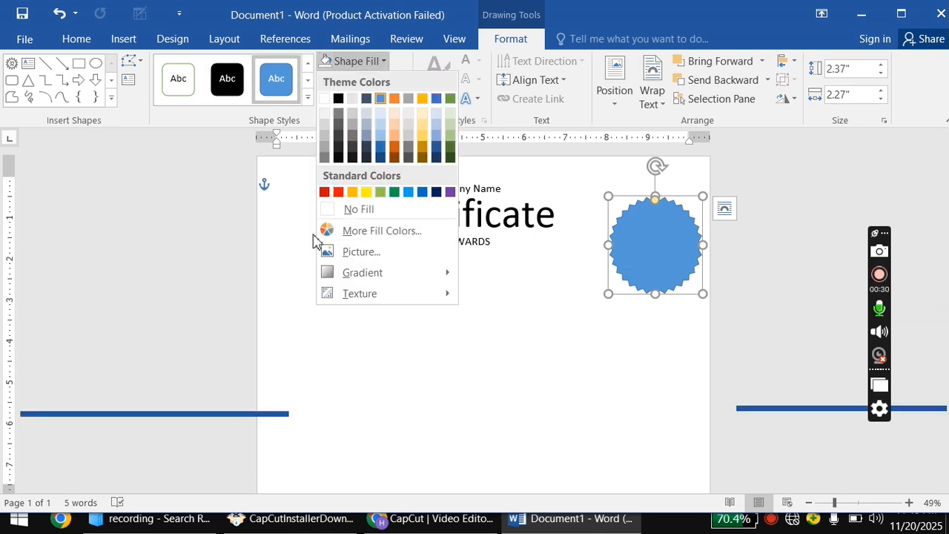
{"action": "left_click", "coordinate": [324, 193]}
{"action": "key", "text": "ctrl+c"}
{"action": "key", "text": "ctrl+v"}
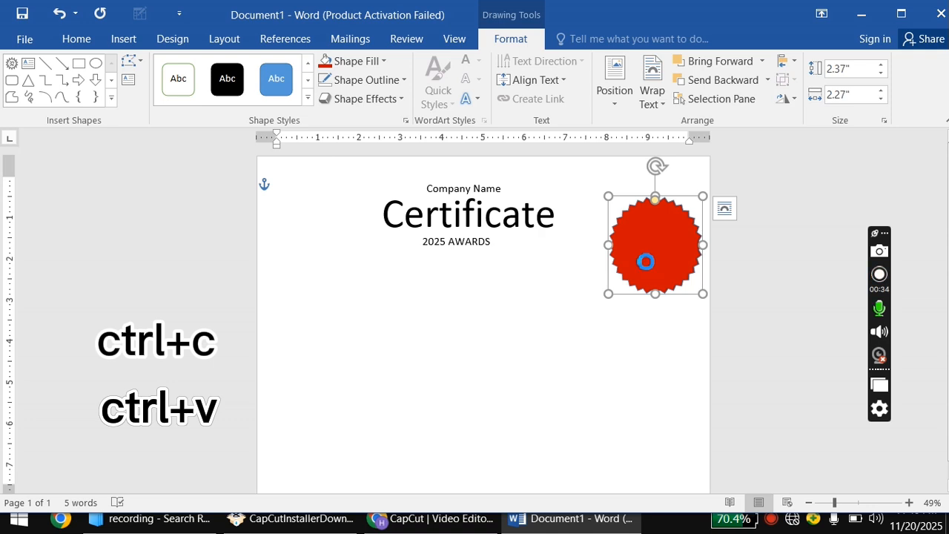
{"action": "left_click_drag", "start_coordinate": [653, 255], "coordinate": [592, 334]}
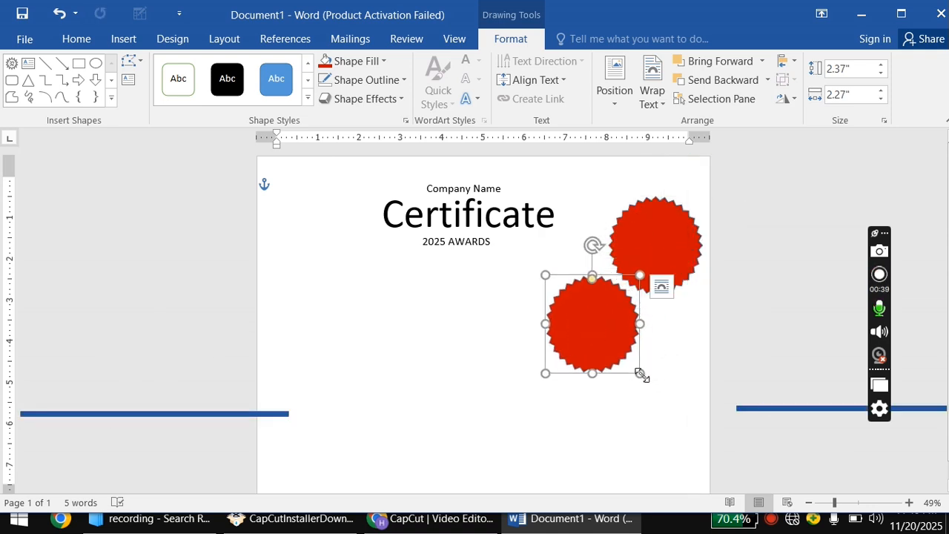
{"action": "left_click_drag", "start_coordinate": [640, 373], "coordinate": [635, 364]}
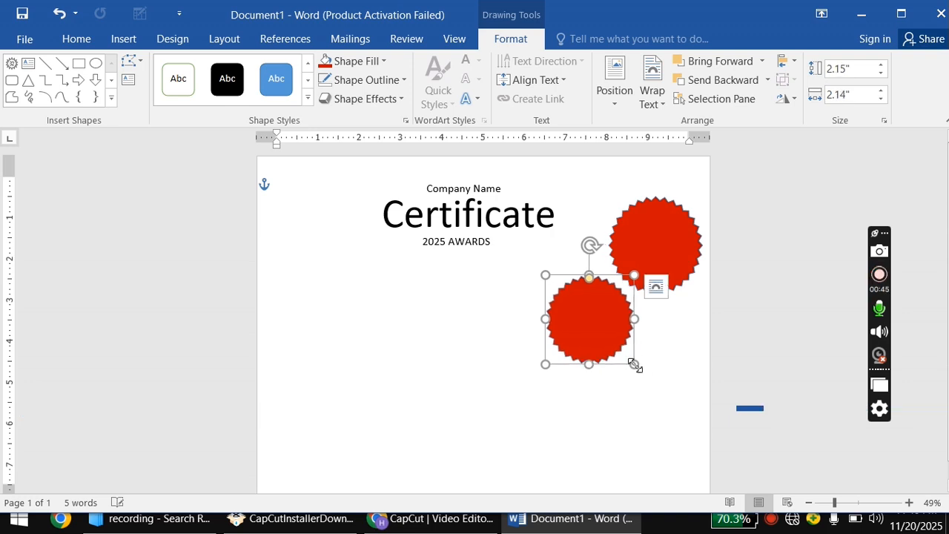
Fill the copy orange and duplicate it as a smaller light-orange third star.
{"action": "left_click", "coordinate": [382, 62]}
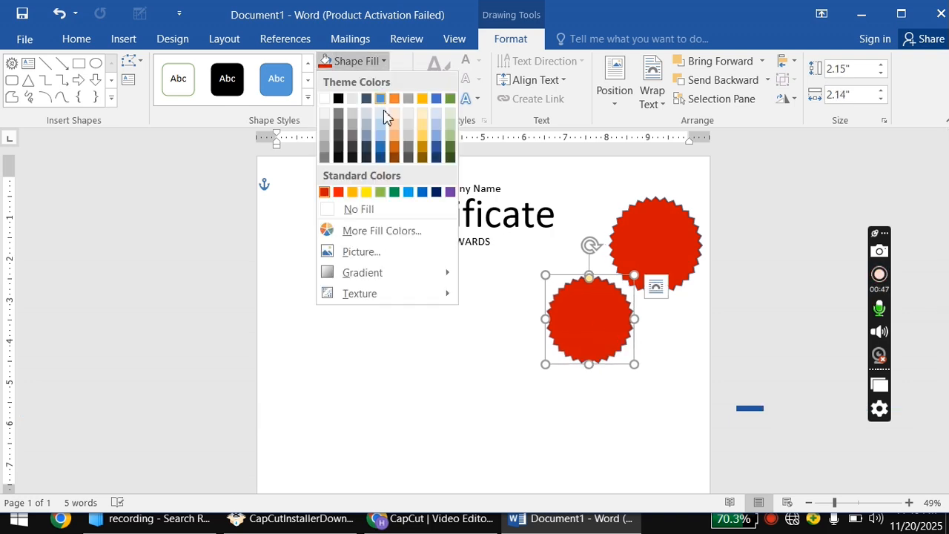
{"action": "left_click", "coordinate": [352, 192]}
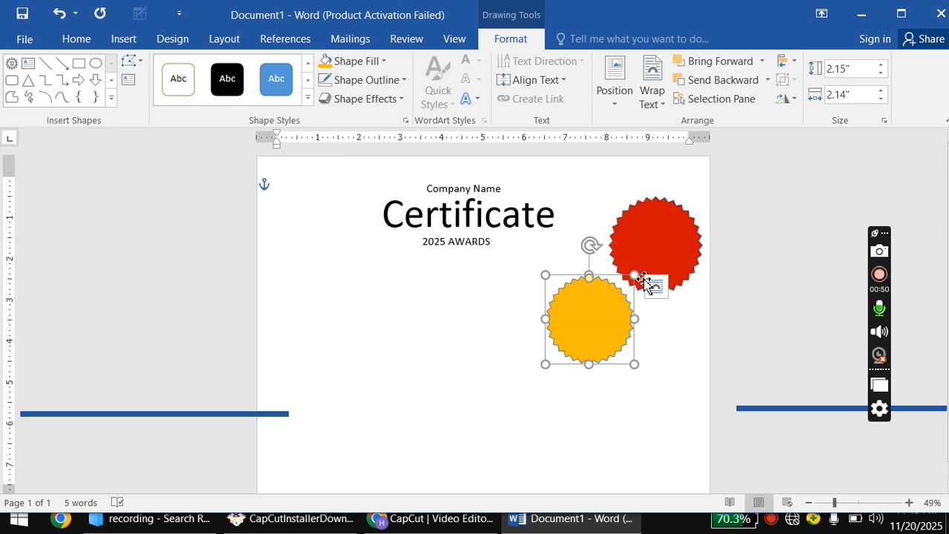
{"action": "left_click_drag", "start_coordinate": [601, 319], "coordinate": [641, 366], "text": "ctrl"}
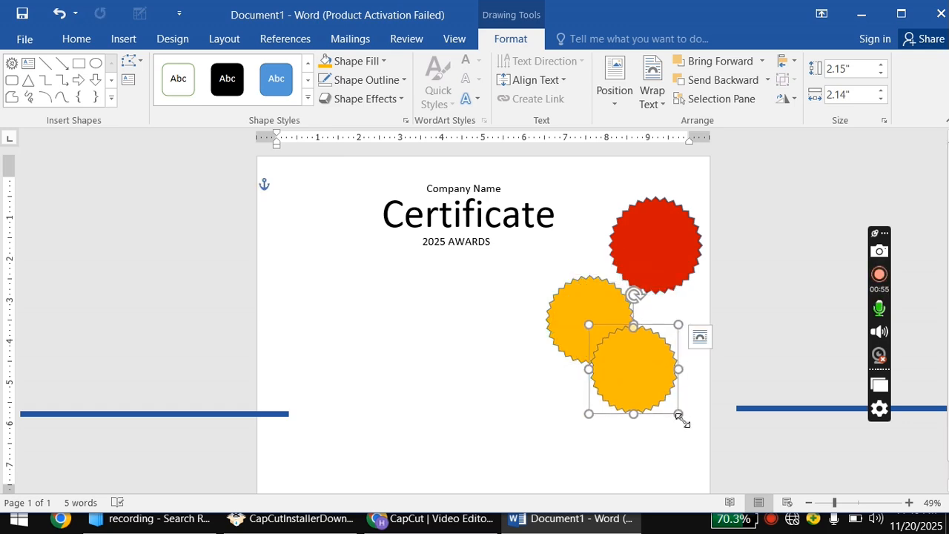
{"action": "left_click_drag", "start_coordinate": [678, 413], "coordinate": [670, 404]}
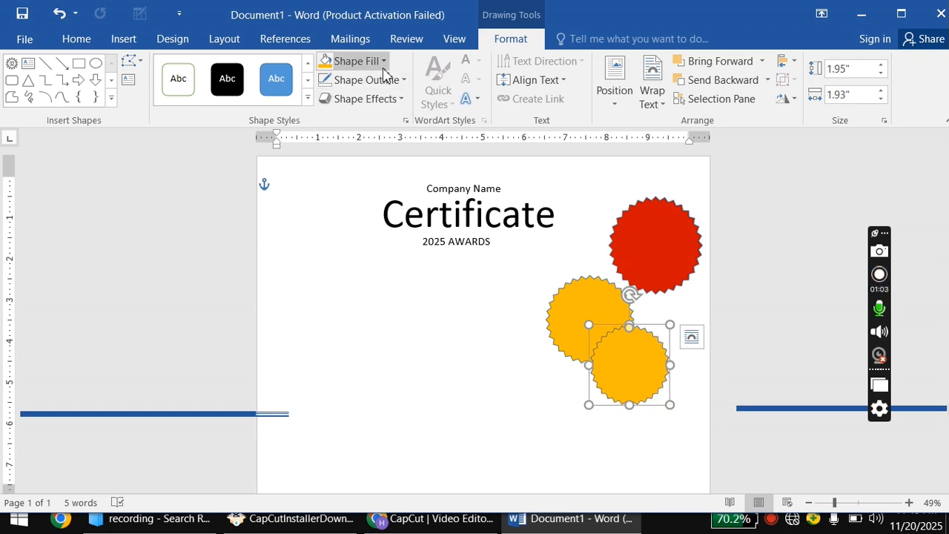
{"action": "left_click", "coordinate": [341, 62]}
{"action": "left_click", "coordinate": [394, 136]}
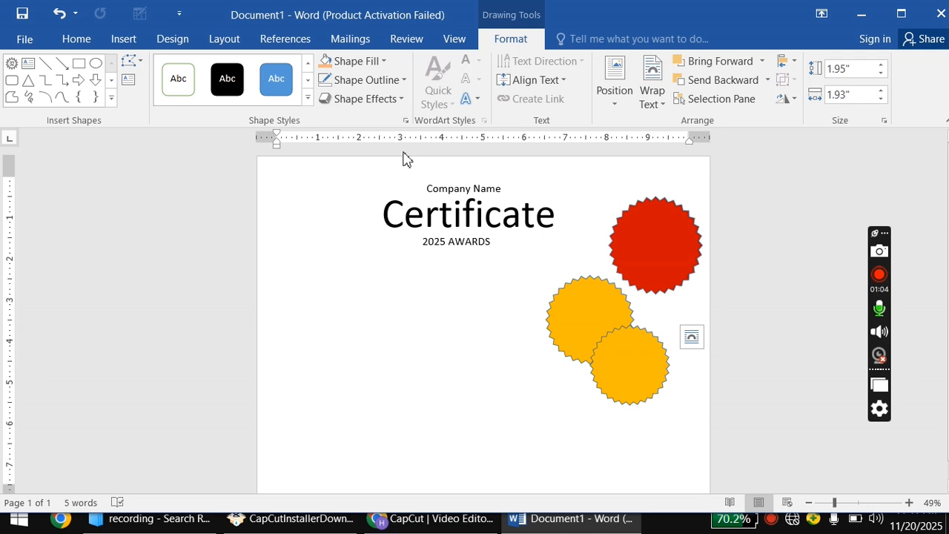
Align the three stars by centre and middle, group them, and move the seal top-right.
{"action": "left_click", "coordinate": [561, 336], "text": "shift"}
{"action": "left_click", "coordinate": [668, 224], "text": "shift"}
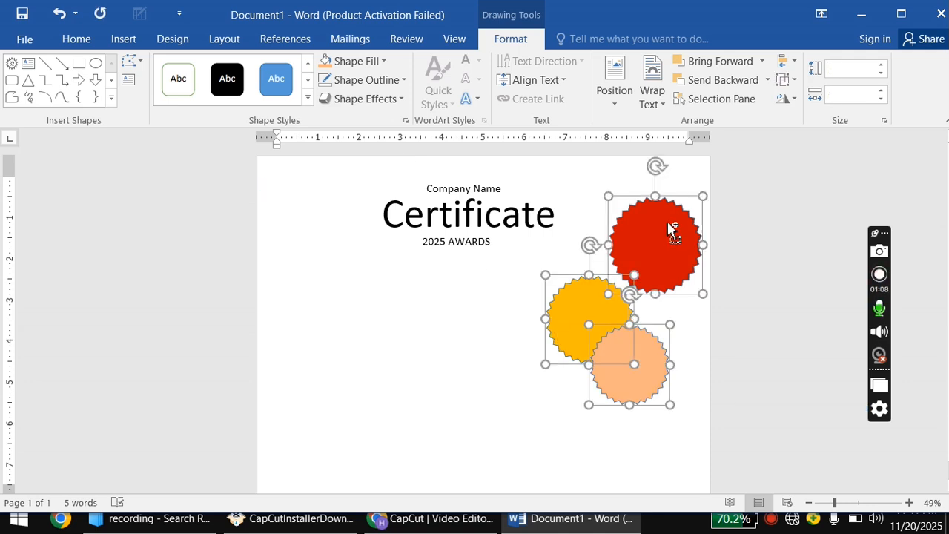
{"action": "left_click", "coordinate": [784, 67]}
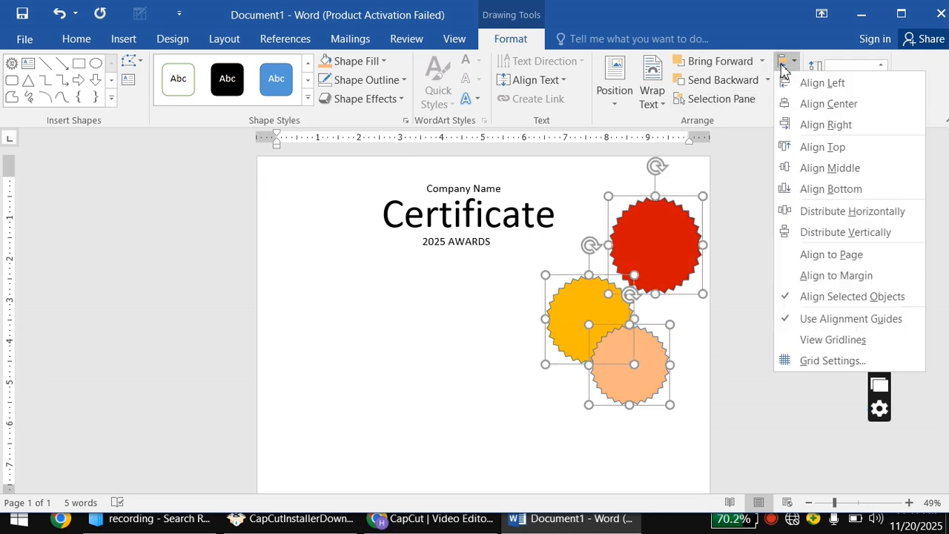
{"action": "left_click", "coordinate": [816, 101]}
{"action": "left_click", "coordinate": [794, 65]}
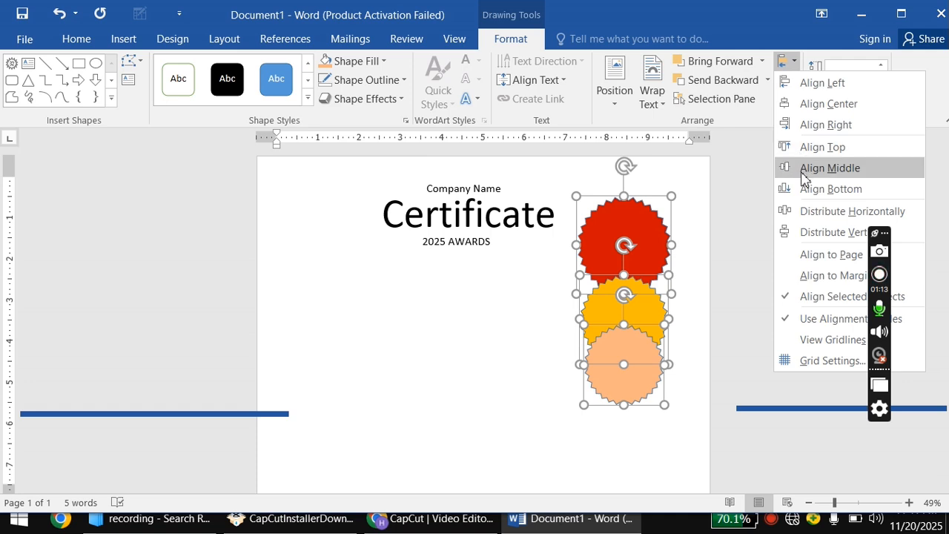
{"action": "left_click", "coordinate": [803, 169]}
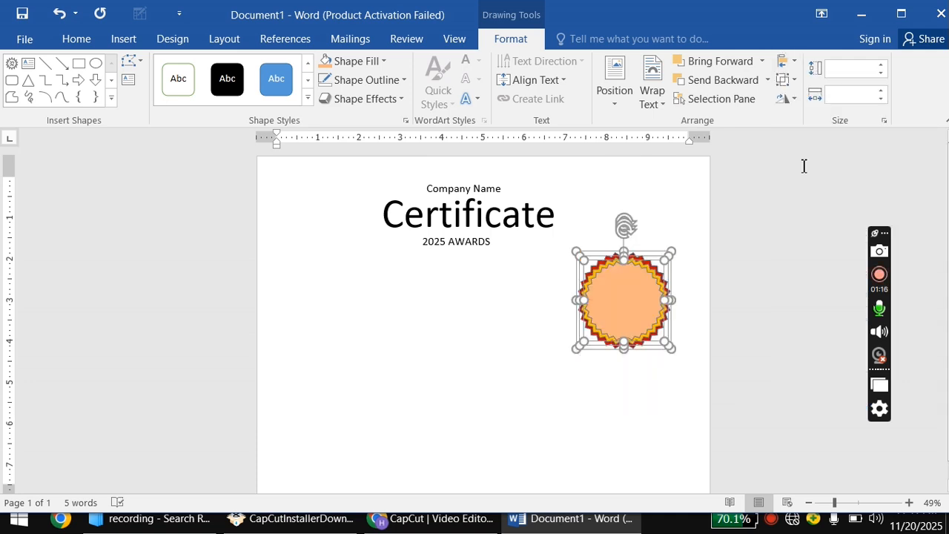
{"action": "left_click", "coordinate": [785, 79]}
{"action": "left_click", "coordinate": [798, 100]}
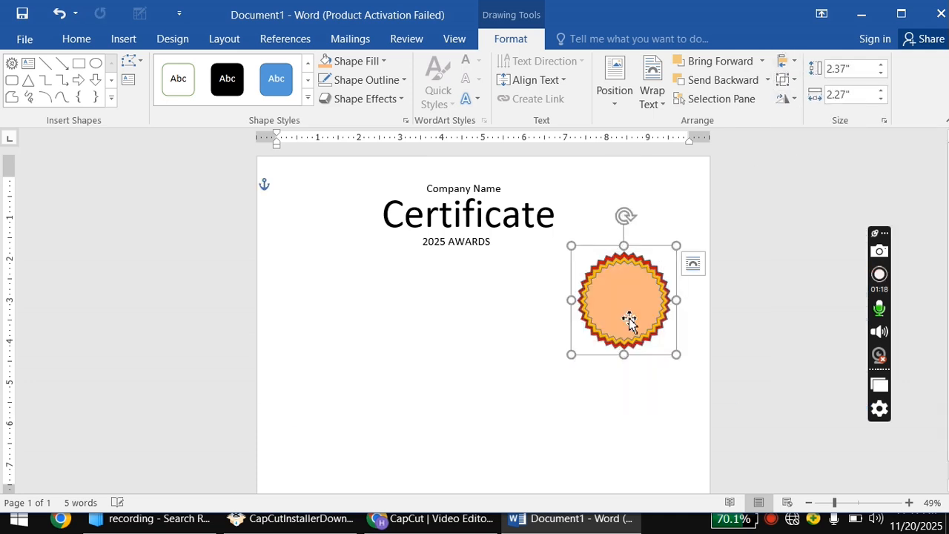
{"action": "left_click_drag", "start_coordinate": [612, 318], "coordinate": [646, 206]}
Draw a Flowchart: Manual Input shape below the title and set its height to 5 cm.
{"action": "left_click", "coordinate": [595, 347]}
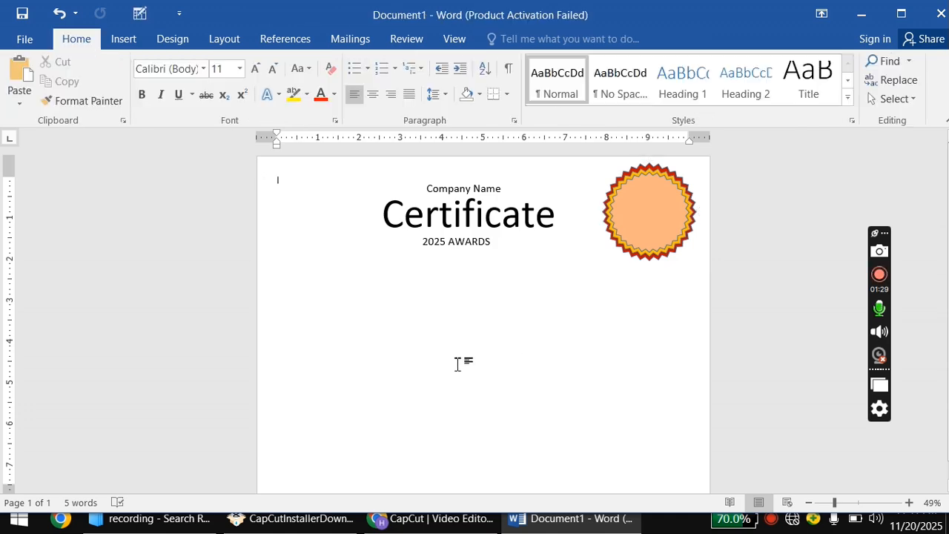
{"action": "left_click", "coordinate": [123, 40]}
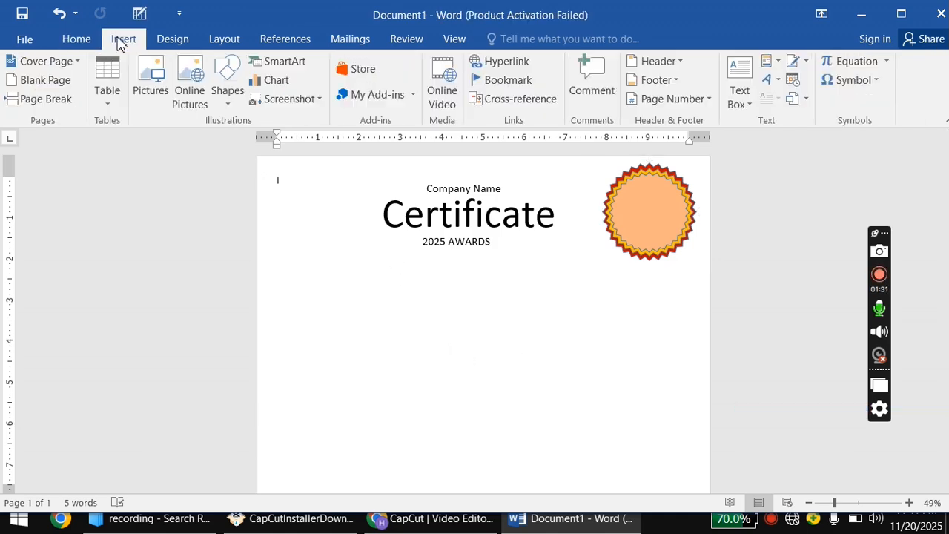
{"action": "left_click", "coordinate": [227, 83]}
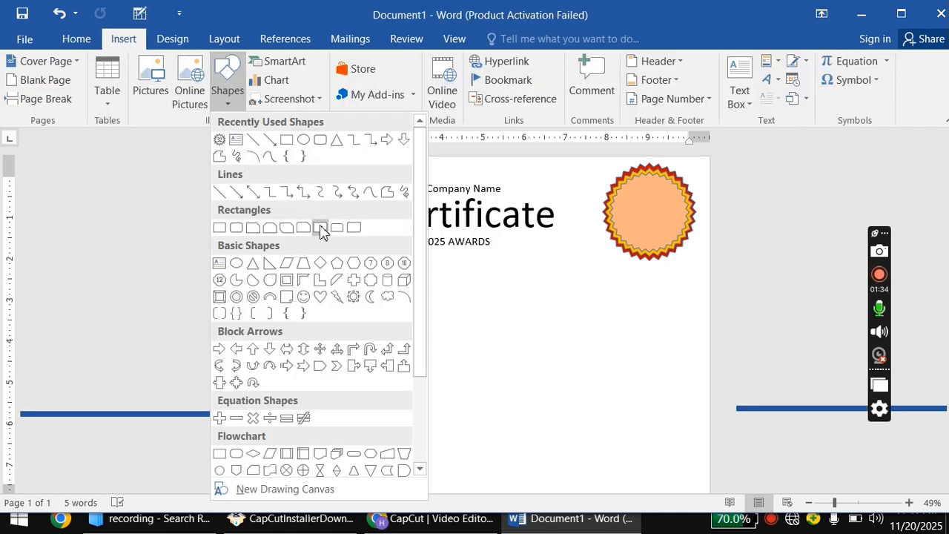
{"action": "scroll", "coordinate": [322, 237], "scroll_direction": "down", "scroll_amount": 1}
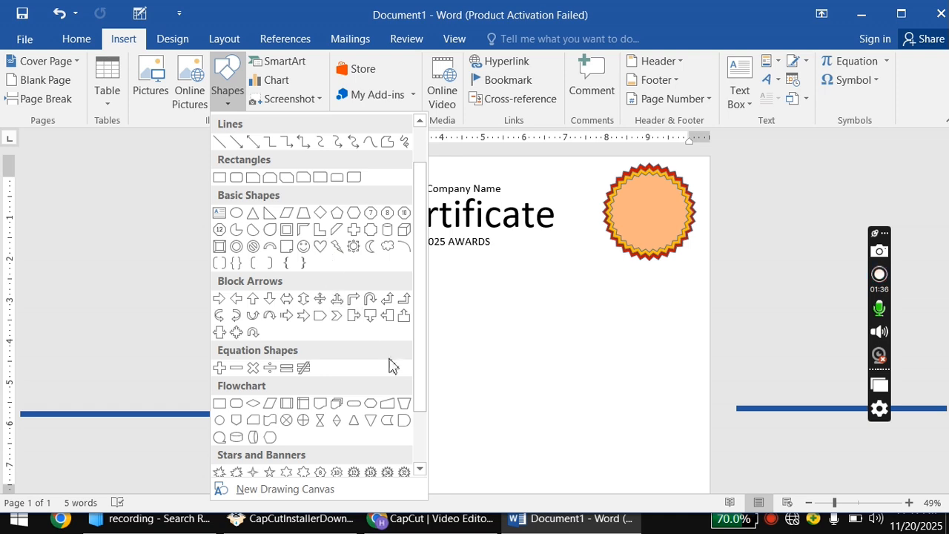
{"action": "left_click", "coordinate": [392, 403]}
{"action": "mouse_move", "coordinate": [296, 262]}
{"action": "left_mouse_down"}
{"action": "mouse_move", "coordinate": [381, 316]}
{"action": "mouse_move", "coordinate": [445, 340]}
{"action": "mouse_move", "coordinate": [537, 409]}
{"action": "mouse_move", "coordinate": [588, 401]}
{"action": "left_mouse_up"}
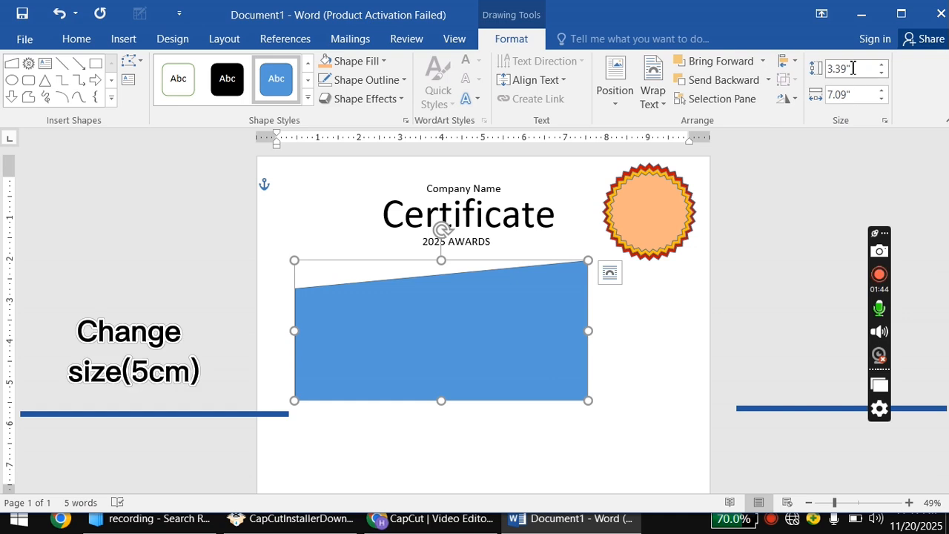
{"action": "left_click", "coordinate": [852, 68]}
{"action": "key", "text": "BackSpace"}
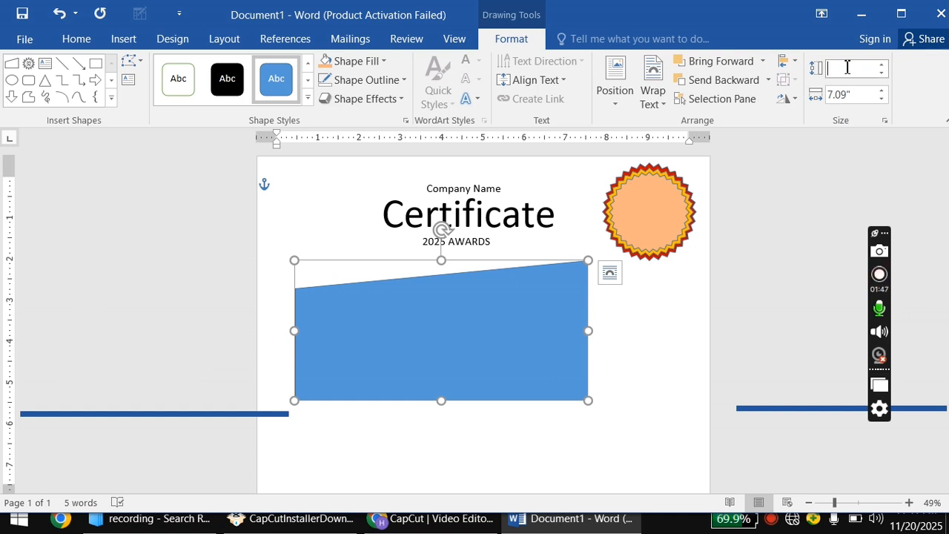
{"action": "left_click", "coordinate": [690, 292]}
Rotate the shape 90° right, stretch it down the left page edge, and make it black.
{"action": "left_click", "coordinate": [482, 301]}
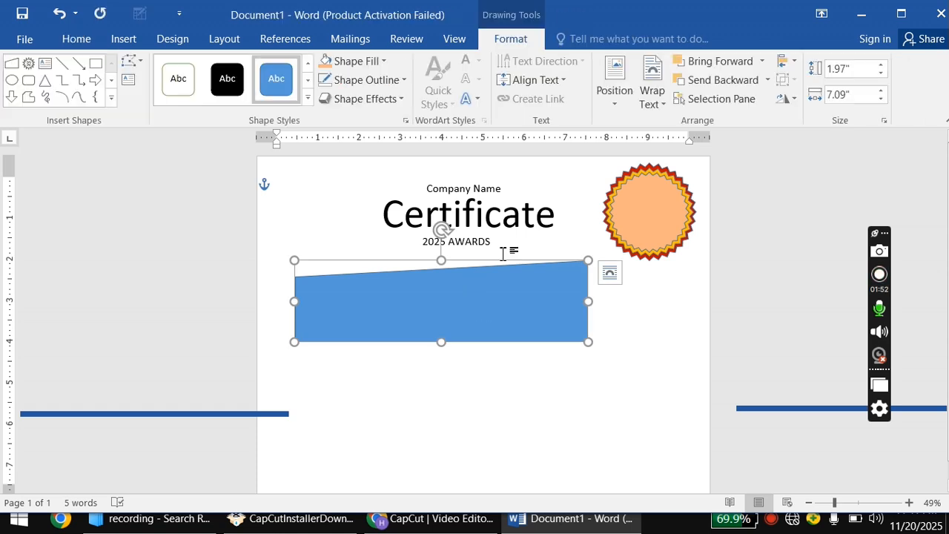
{"action": "left_click", "coordinate": [792, 101]}
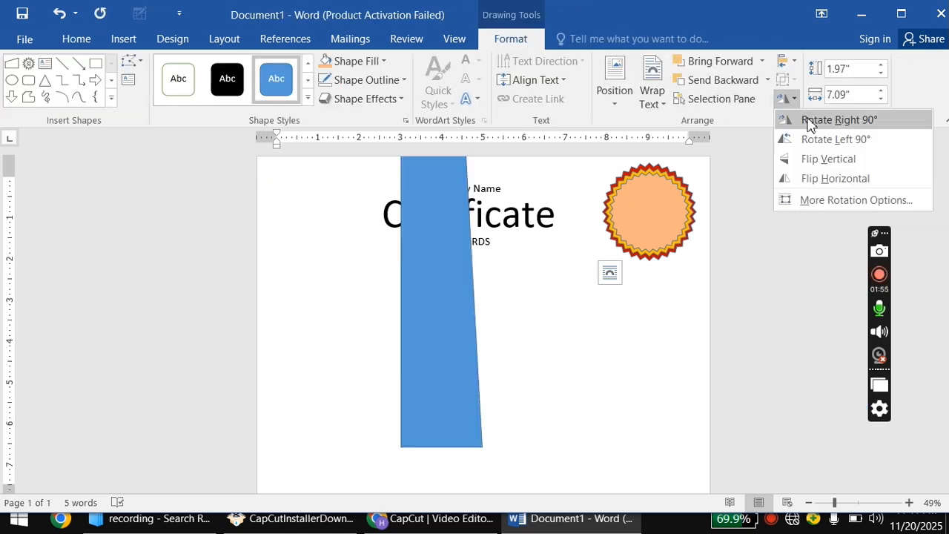
{"action": "left_click", "coordinate": [810, 124]}
{"action": "left_click_drag", "start_coordinate": [432, 263], "coordinate": [278, 275]}
{"action": "left_click_drag", "start_coordinate": [298, 448], "coordinate": [298, 495]}
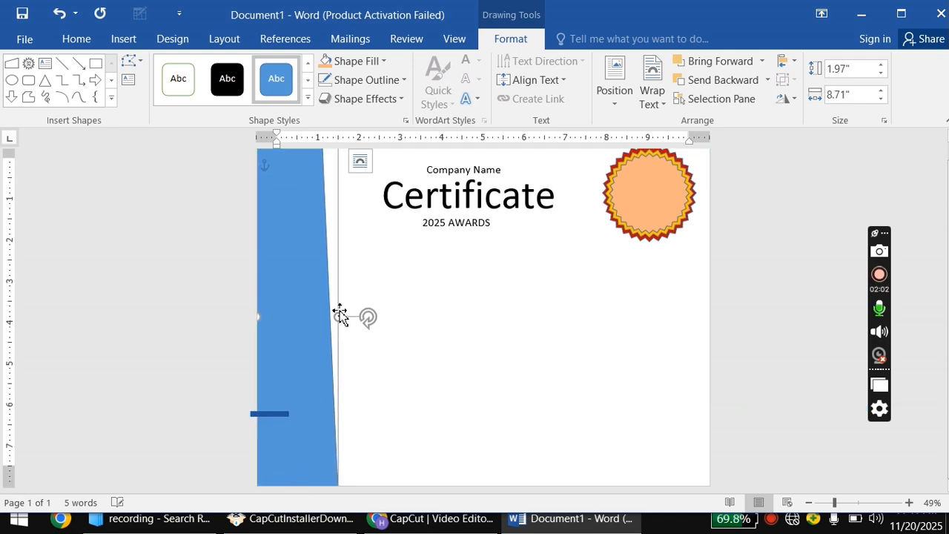
{"action": "left_click_drag", "start_coordinate": [339, 317], "coordinate": [376, 333]}
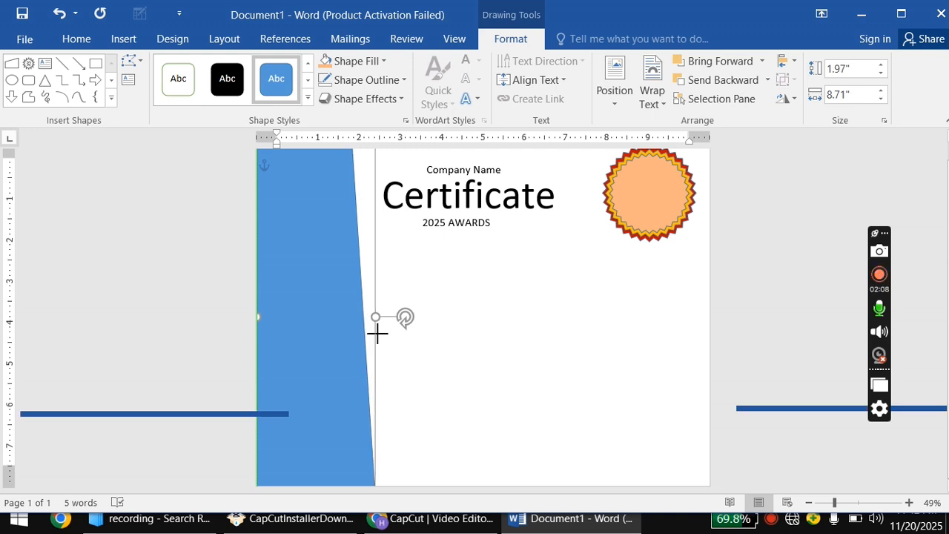
{"action": "left_click_drag", "start_coordinate": [337, 387], "coordinate": [339, 360]}
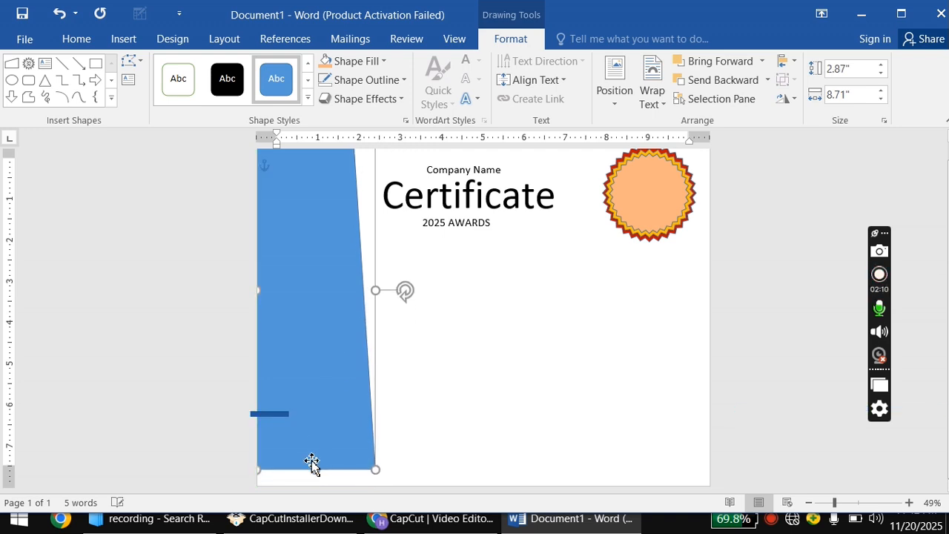
{"action": "mouse_move", "coordinate": [317, 469]}
{"action": "left_mouse_down"}
{"action": "mouse_move", "coordinate": [322, 445]}
{"action": "mouse_move", "coordinate": [324, 459]}
{"action": "left_mouse_up"}
{"action": "mouse_move", "coordinate": [300, 295]}
{"action": "left_mouse_down"}
{"action": "mouse_move", "coordinate": [295, 335]}
{"action": "mouse_move", "coordinate": [295, 309]}
{"action": "left_mouse_up"}
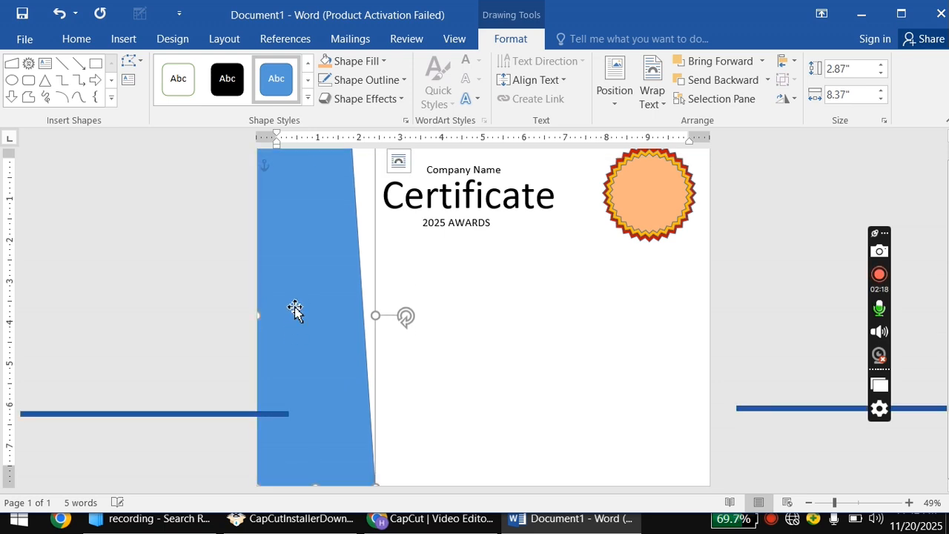
{"action": "left_click", "coordinate": [234, 72]}
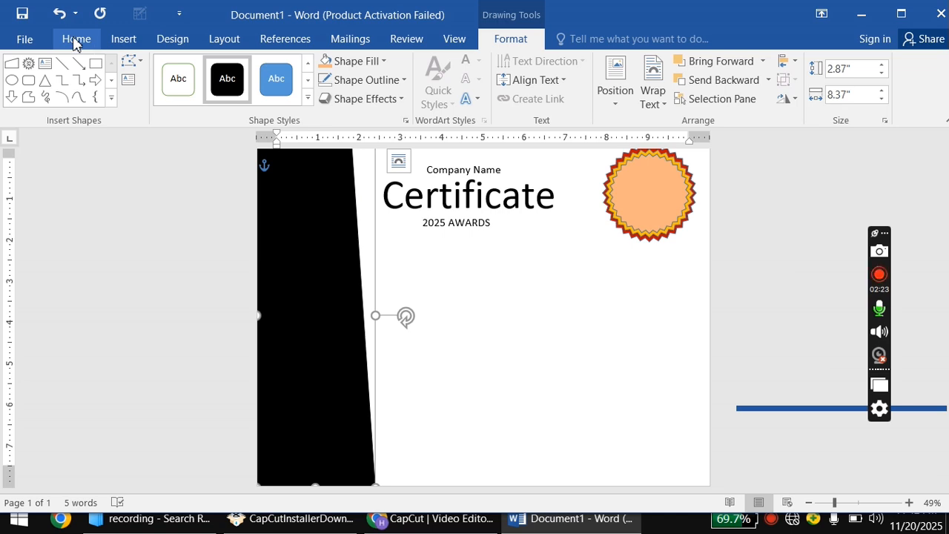
Edit the band's points and bend its upper right edge into a curve.
{"action": "left_click", "coordinate": [131, 62]}
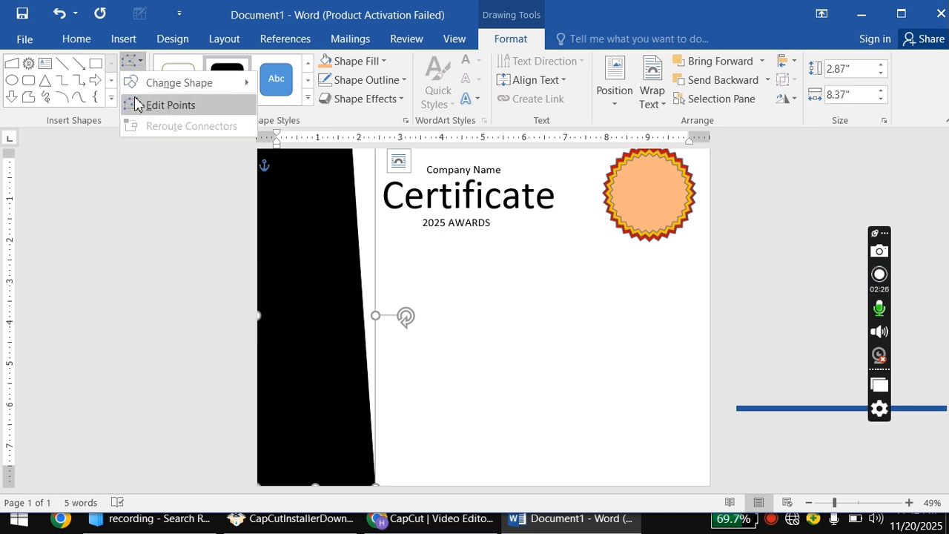
{"action": "left_click", "coordinate": [152, 104]}
{"action": "scroll", "coordinate": [299, 227], "scroll_direction": "up", "scroll_amount": 1}
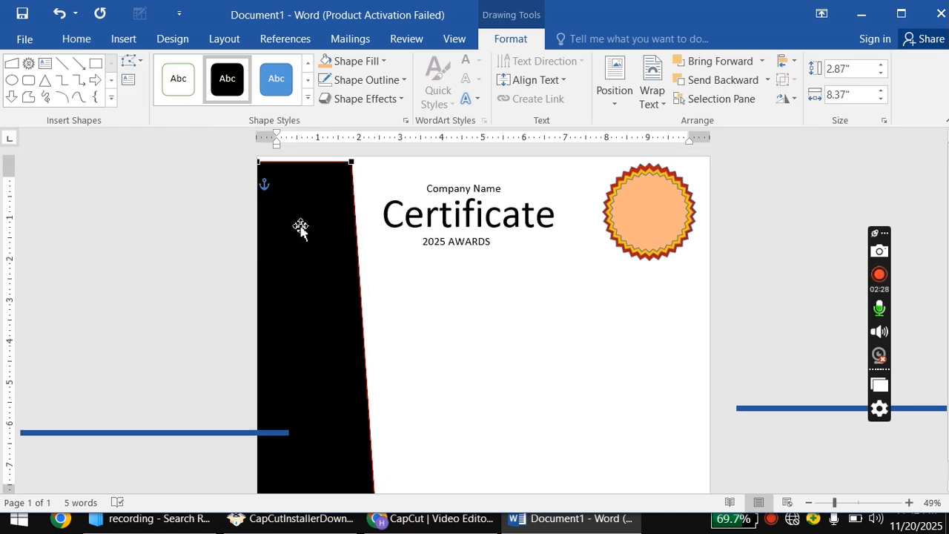
{"action": "left_click", "coordinate": [352, 164]}
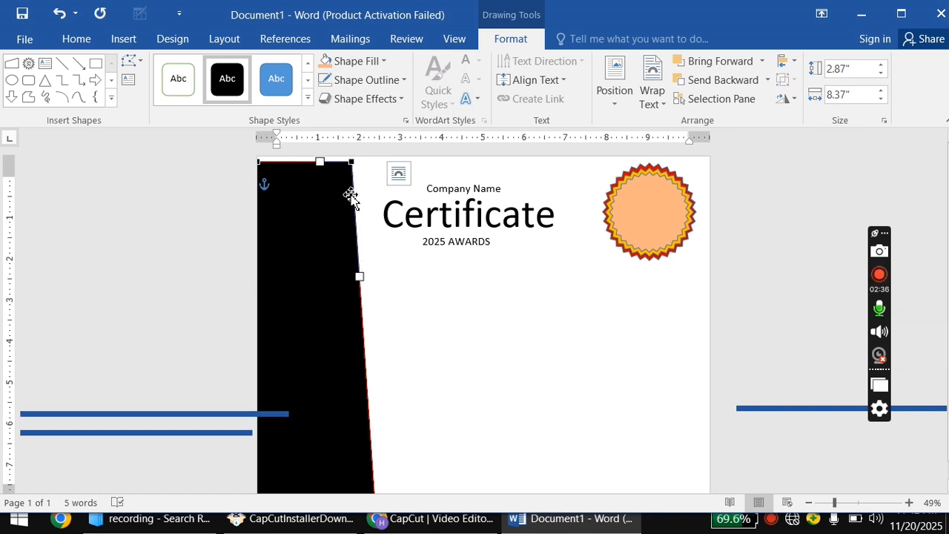
{"action": "left_click_drag", "start_coordinate": [361, 276], "coordinate": [295, 231]}
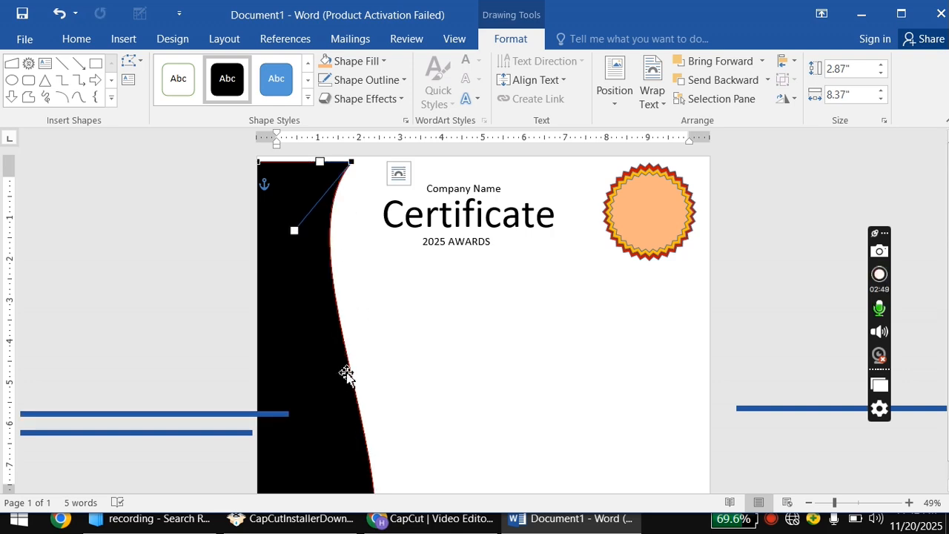
Curve the band's lower right edge outward into a smooth wave.
{"action": "scroll", "coordinate": [352, 389], "scroll_direction": "down", "scroll_amount": 1}
{"action": "left_click", "coordinate": [375, 485]}
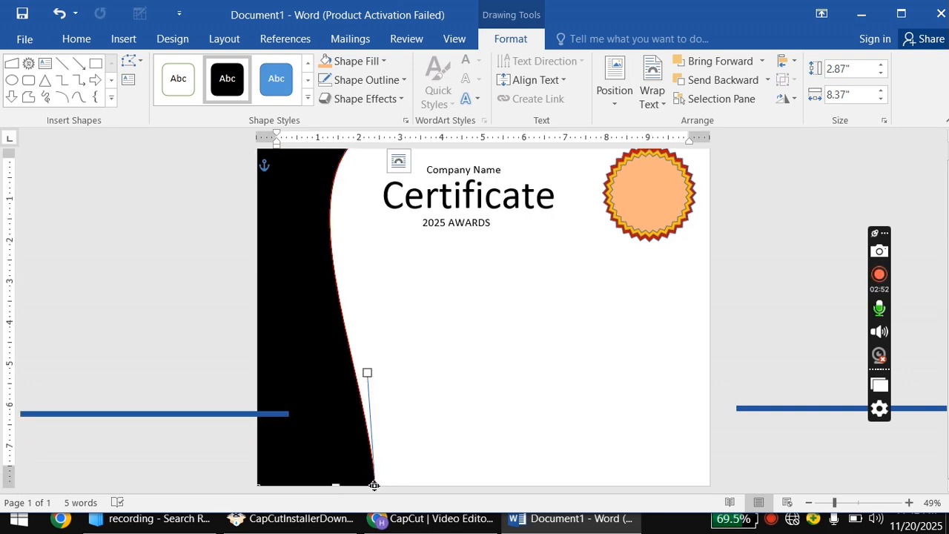
{"action": "left_click_drag", "start_coordinate": [369, 373], "coordinate": [394, 350]}
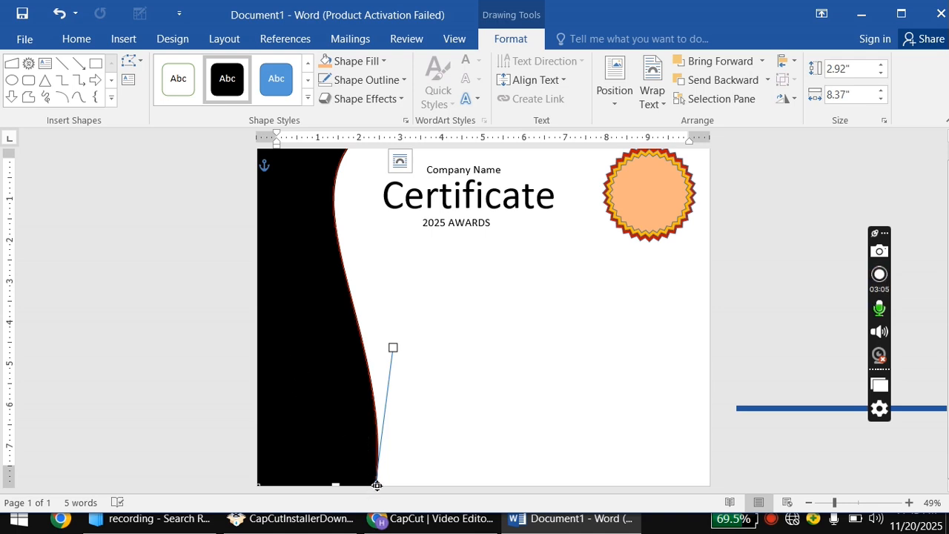
{"action": "mouse_move", "coordinate": [377, 486]}
{"action": "left_mouse_down"}
{"action": "mouse_move", "coordinate": [370, 476]}
{"action": "mouse_move", "coordinate": [369, 489]}
{"action": "left_mouse_up"}
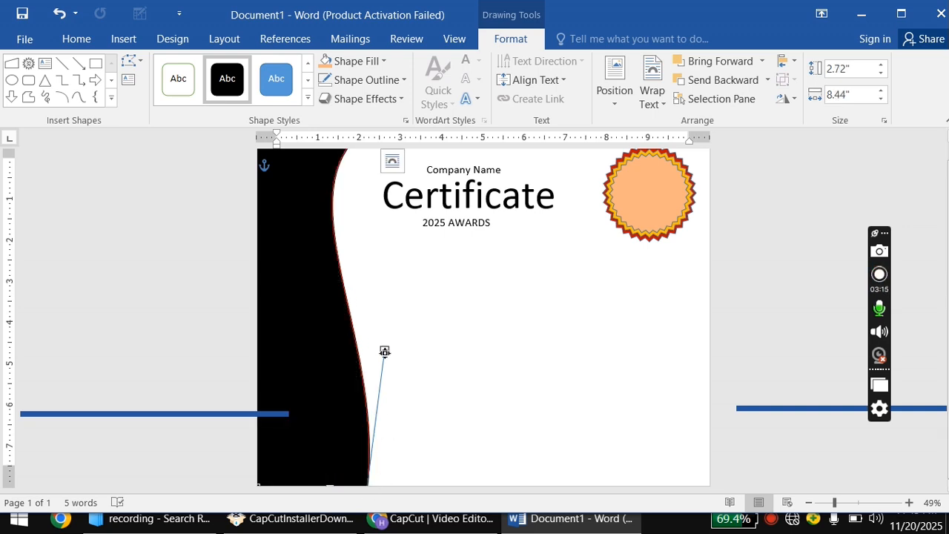
{"action": "left_click_drag", "start_coordinate": [384, 351], "coordinate": [406, 336]}
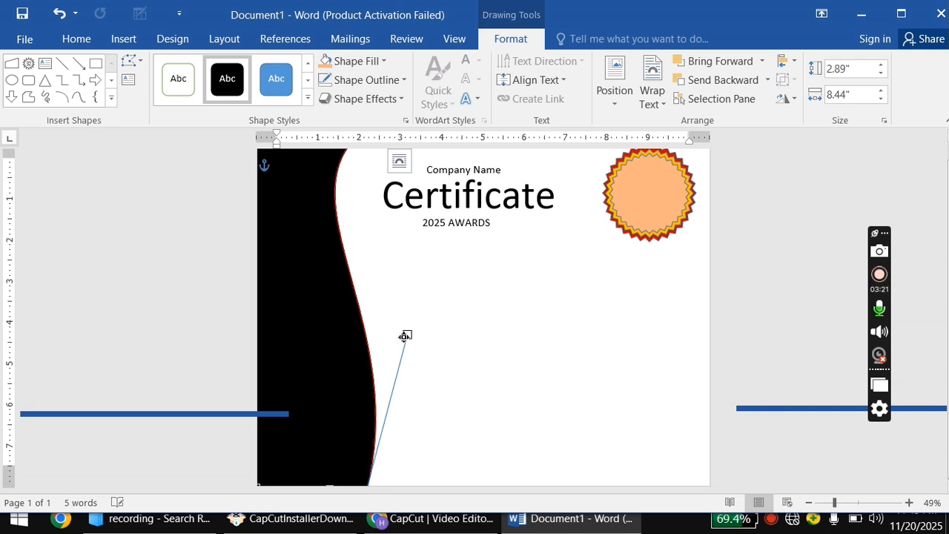
Duplicate the curved band, offset the copy right, and give it a gradient fill.
{"action": "key", "text": "ctrl+c"}
{"action": "key", "text": "ctrl+v"}
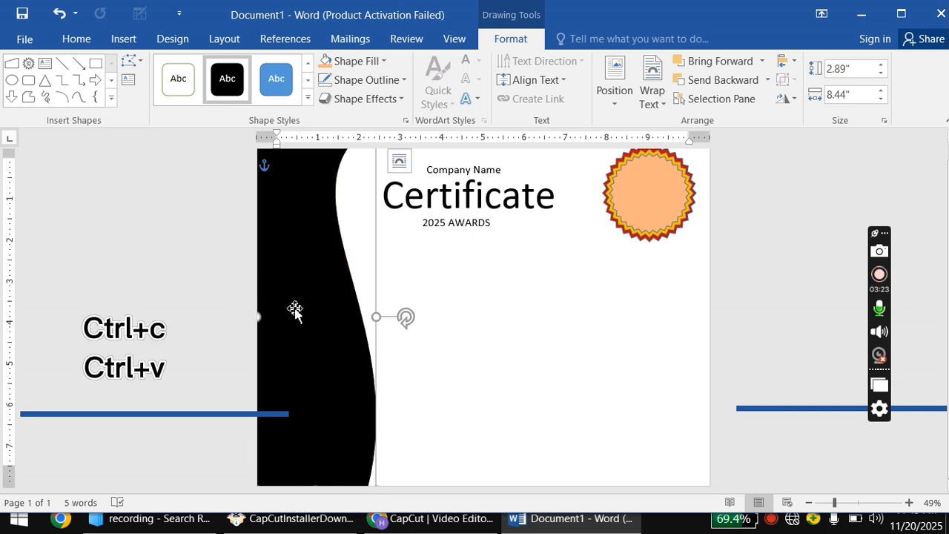
{"action": "left_click_drag", "start_coordinate": [303, 317], "coordinate": [327, 323]}
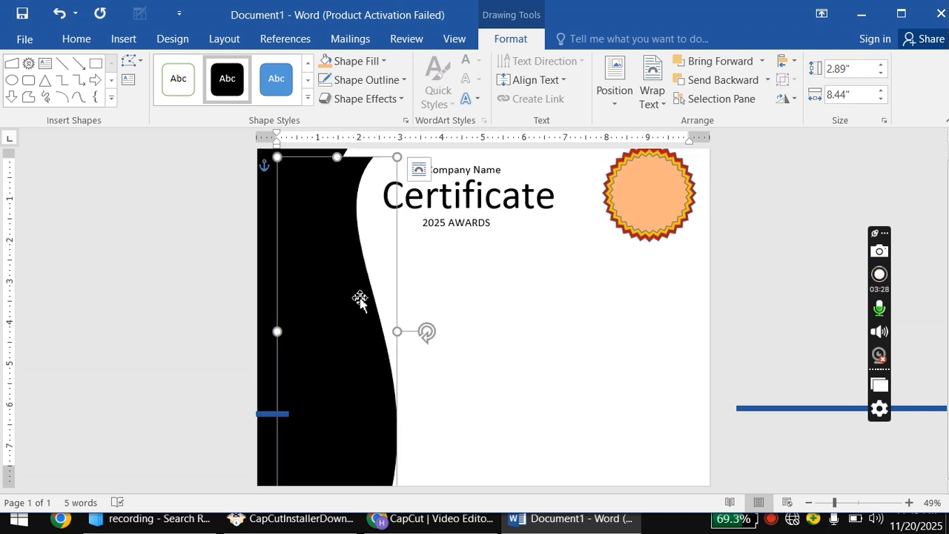
{"action": "right_click", "coordinate": [348, 252]}
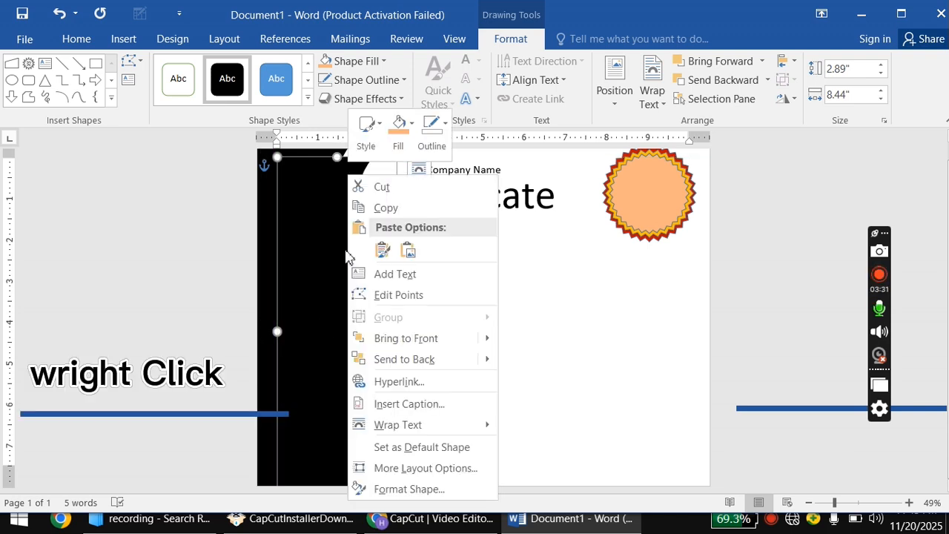
{"action": "left_click", "coordinate": [391, 489]}
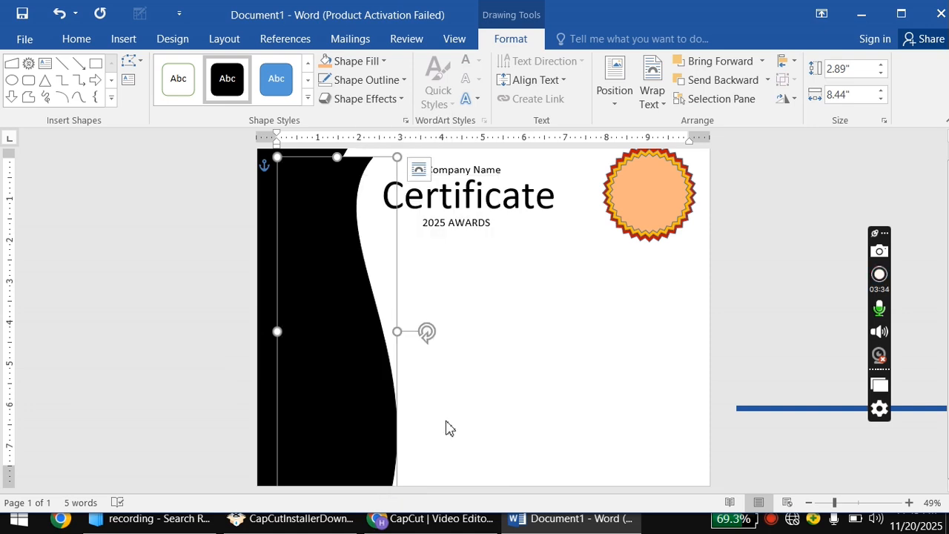
{"action": "left_click", "coordinate": [776, 214]}
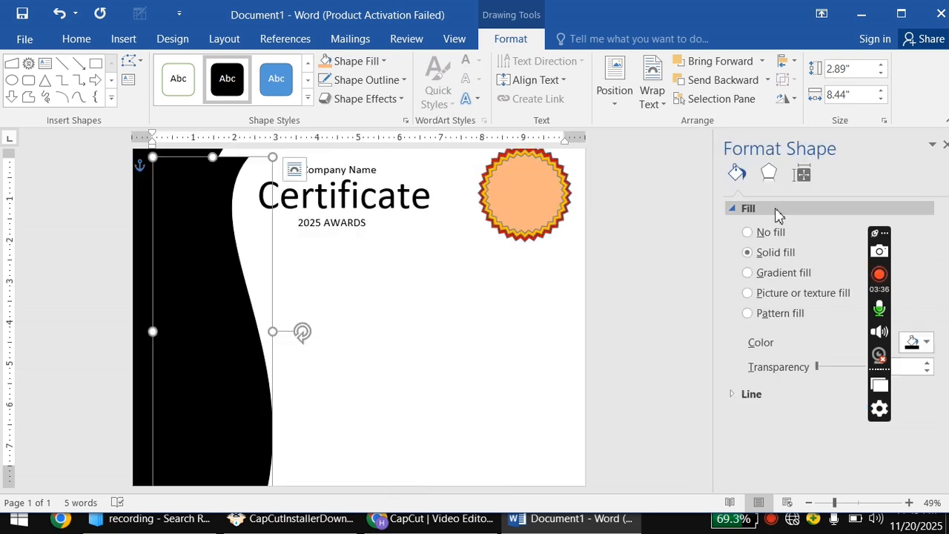
{"action": "left_click", "coordinate": [765, 273]}
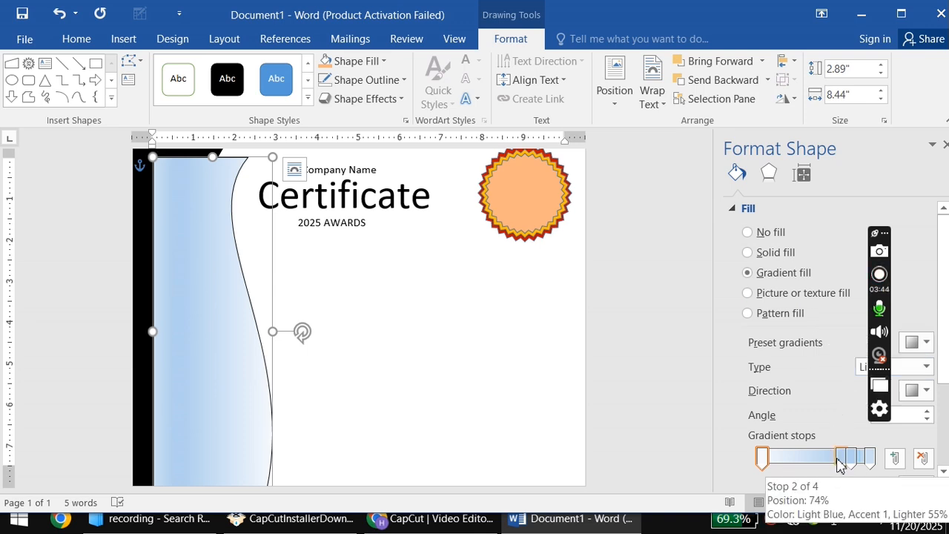
Color the gradient stops gold-orange and light blue, placing stops at 95%, 64% and 98%.
{"action": "mouse_move", "coordinate": [838, 460]}
{"action": "left_mouse_down"}
{"action": "mouse_move", "coordinate": [799, 462]}
{"action": "mouse_move", "coordinate": [853, 458]}
{"action": "mouse_move", "coordinate": [833, 461]}
{"action": "left_mouse_up"}
{"action": "scroll", "coordinate": [940, 421], "scroll_direction": "down", "scroll_amount": 1}
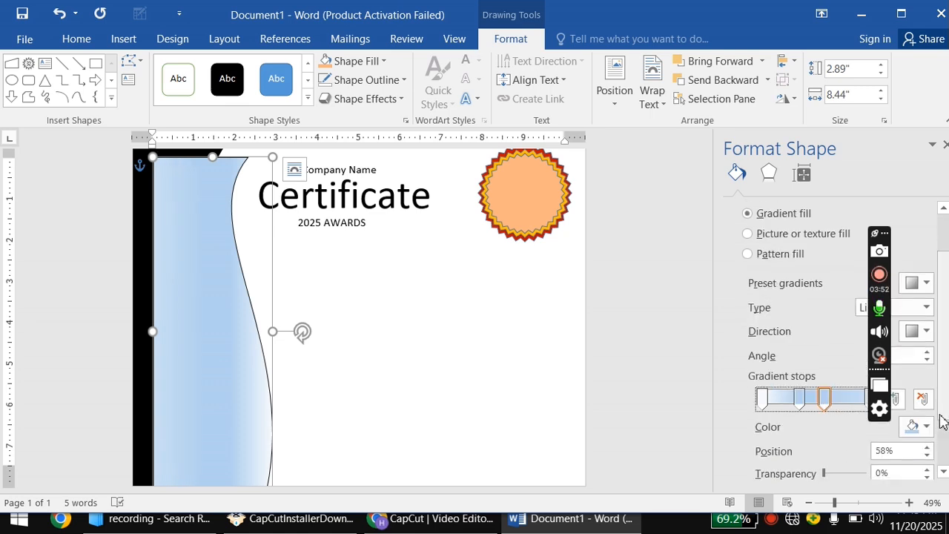
{"action": "left_click", "coordinate": [925, 426]}
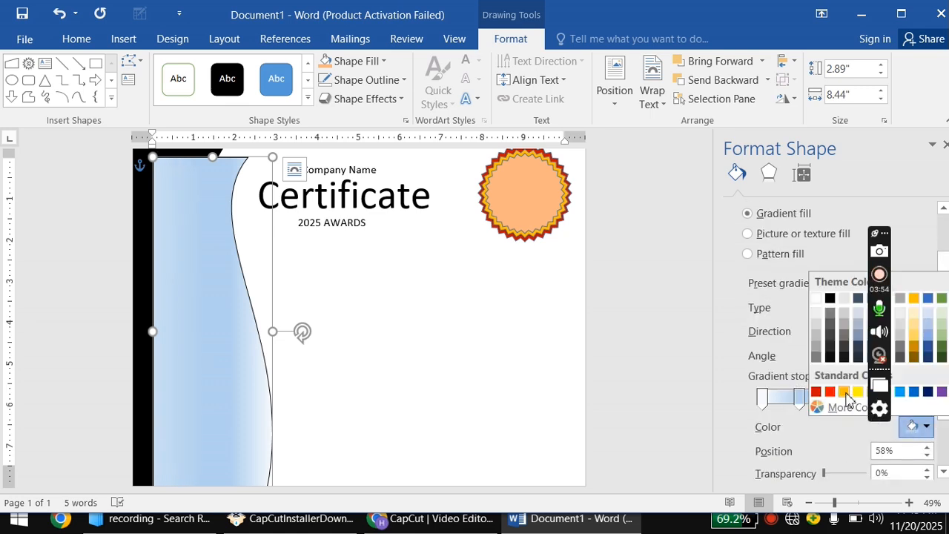
{"action": "left_click", "coordinate": [844, 392]}
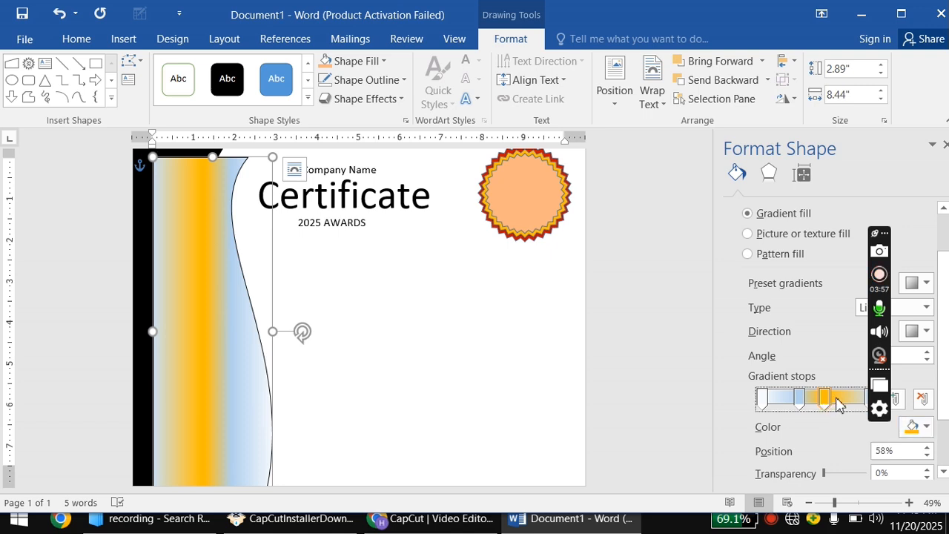
{"action": "left_click_drag", "start_coordinate": [838, 403], "coordinate": [866, 404]}
{"action": "left_click_drag", "start_coordinate": [796, 399], "coordinate": [831, 401]}
{"action": "mouse_move", "coordinate": [761, 401]}
{"action": "left_mouse_down"}
{"action": "mouse_move", "coordinate": [867, 412]}
{"action": "mouse_move", "coordinate": [759, 404]}
{"action": "left_mouse_up"}
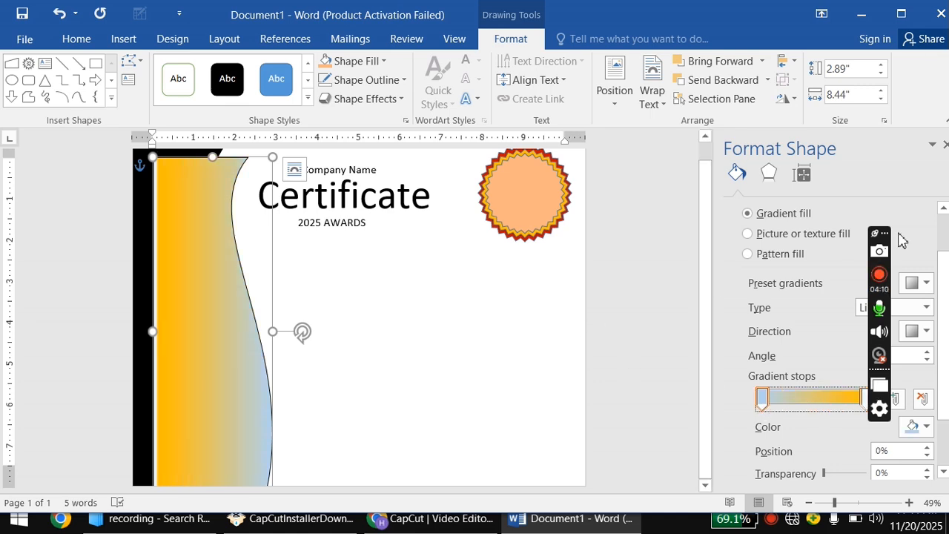
{"action": "left_click", "coordinate": [945, 144]}
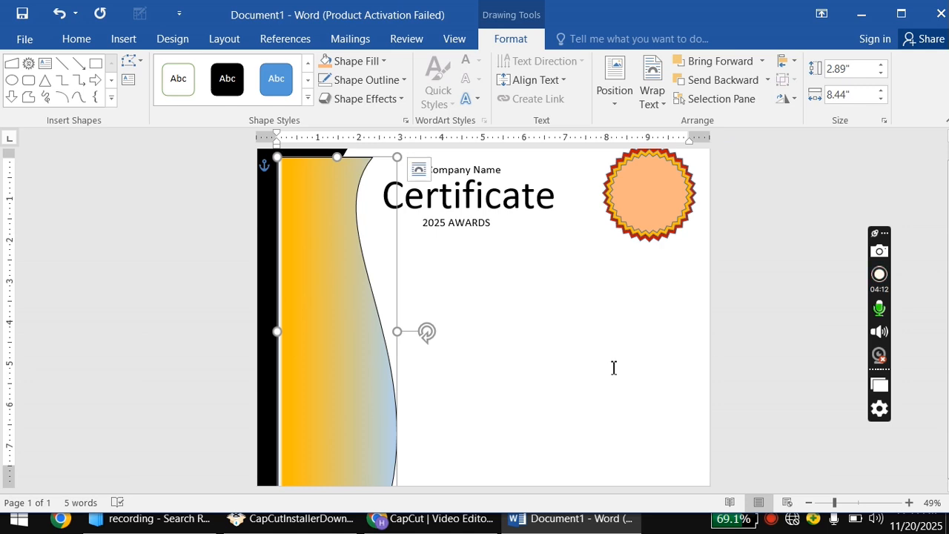
Paste another wave copy, fill it brown, and offset it to expose the bands behind.
{"action": "left_click_drag", "start_coordinate": [346, 297], "coordinate": [312, 280]}
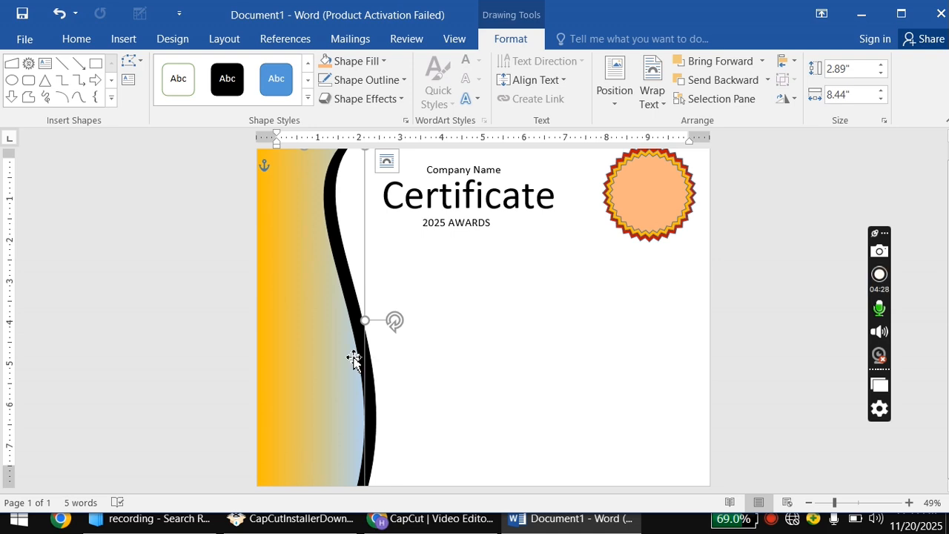
{"action": "key", "text": "ctrl+v"}
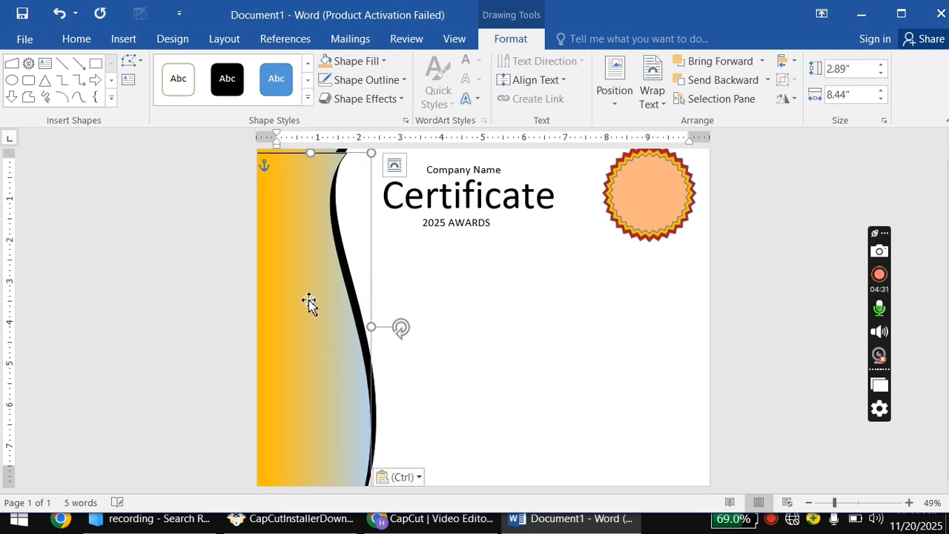
{"action": "left_click_drag", "start_coordinate": [310, 301], "coordinate": [325, 302]}
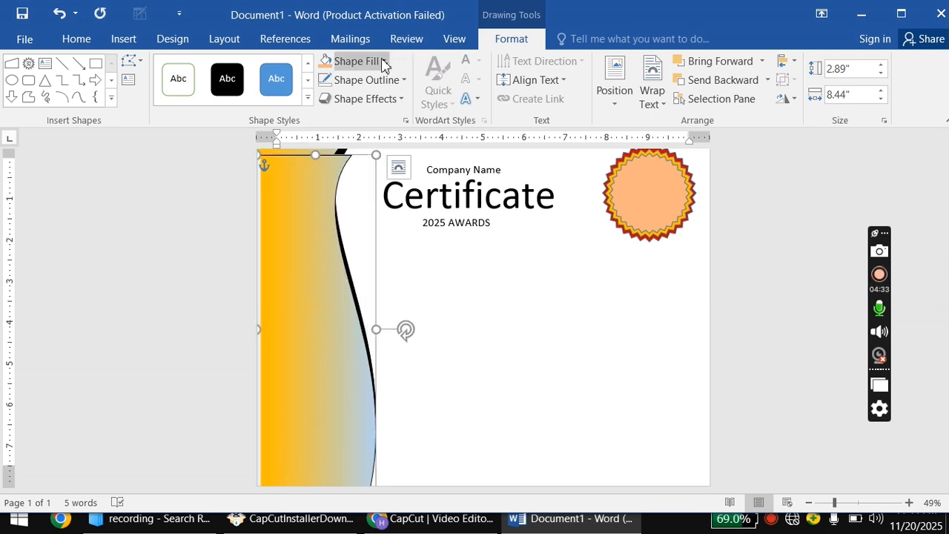
{"action": "left_click", "coordinate": [346, 61]}
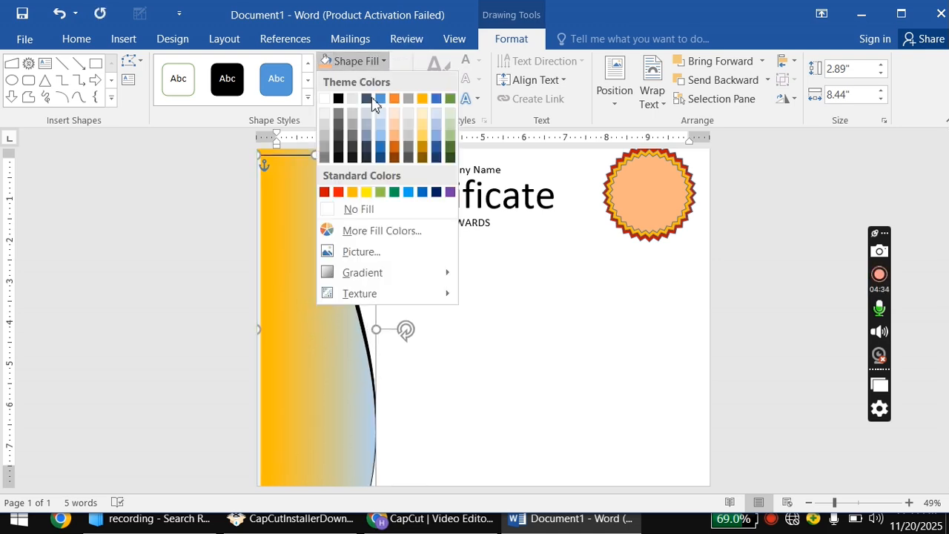
{"action": "left_click", "coordinate": [396, 158]}
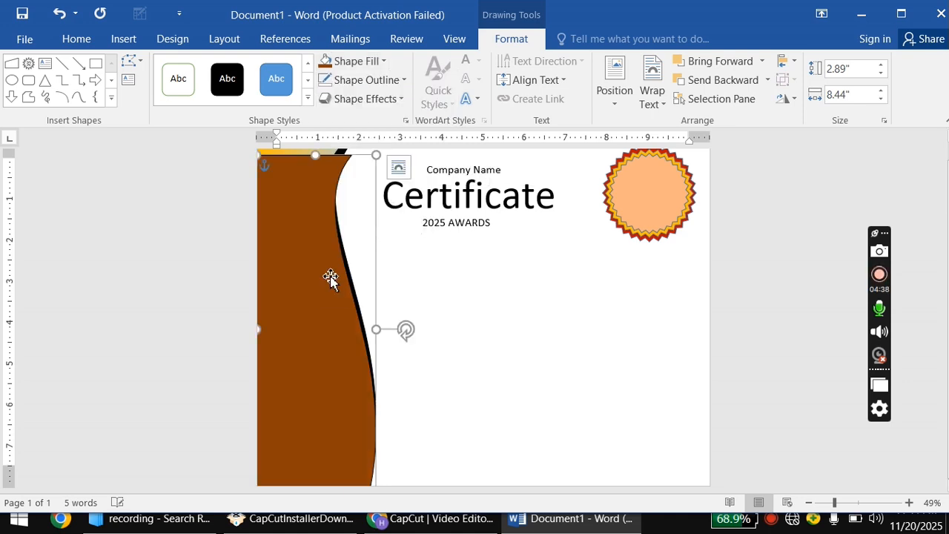
{"action": "left_click_drag", "start_coordinate": [330, 277], "coordinate": [309, 264]}
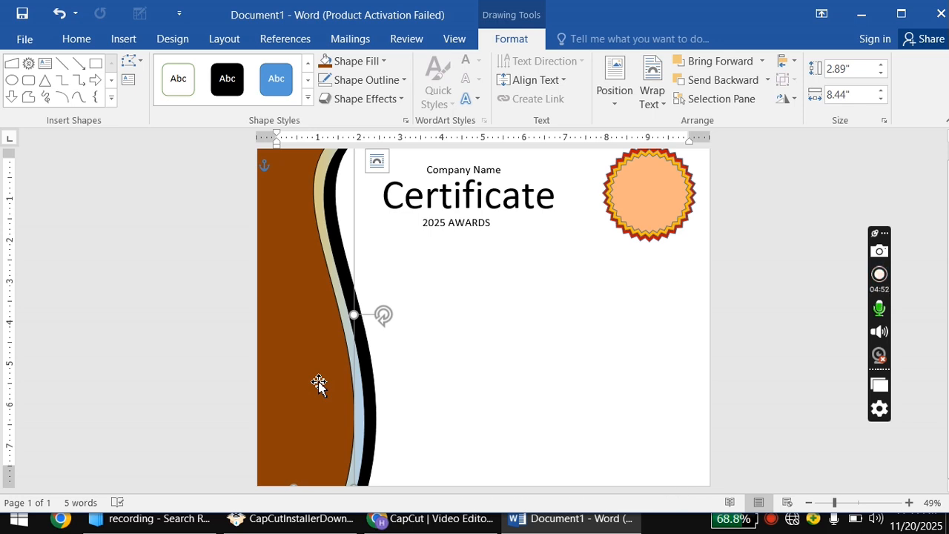
{"action": "left_click_drag", "start_coordinate": [319, 383], "coordinate": [321, 379]}
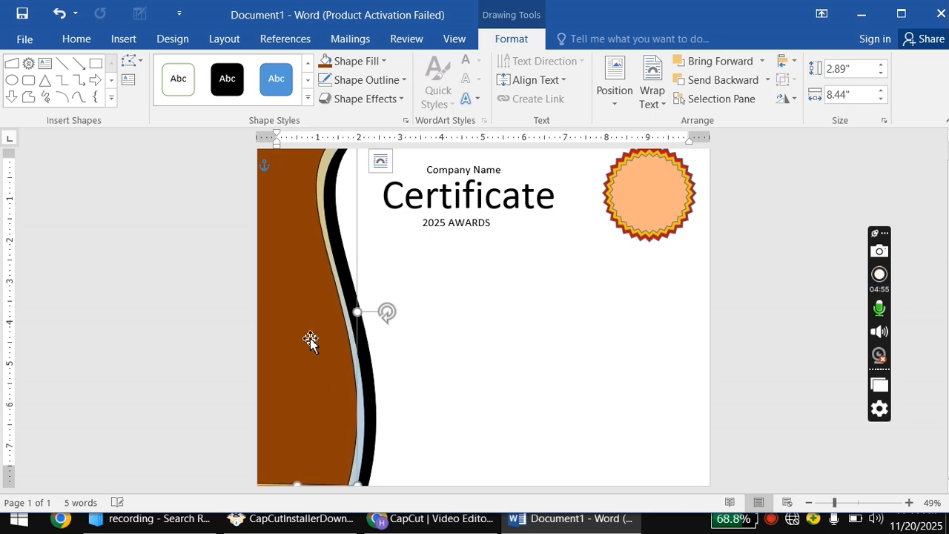
Reshape the brown wave's bottom curve with Edit Points.
{"action": "left_click", "coordinate": [132, 61]}
{"action": "left_click", "coordinate": [200, 158]}
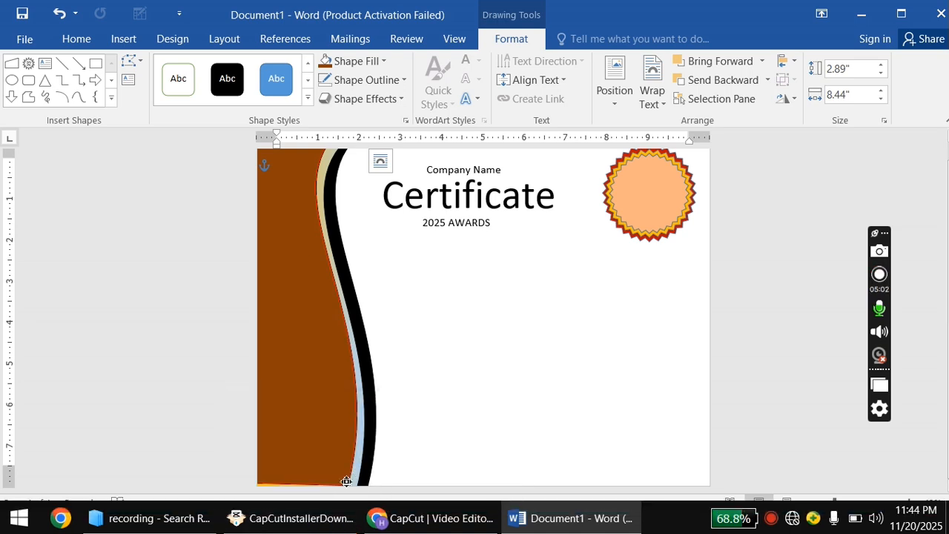
{"action": "left_click", "coordinate": [349, 479]}
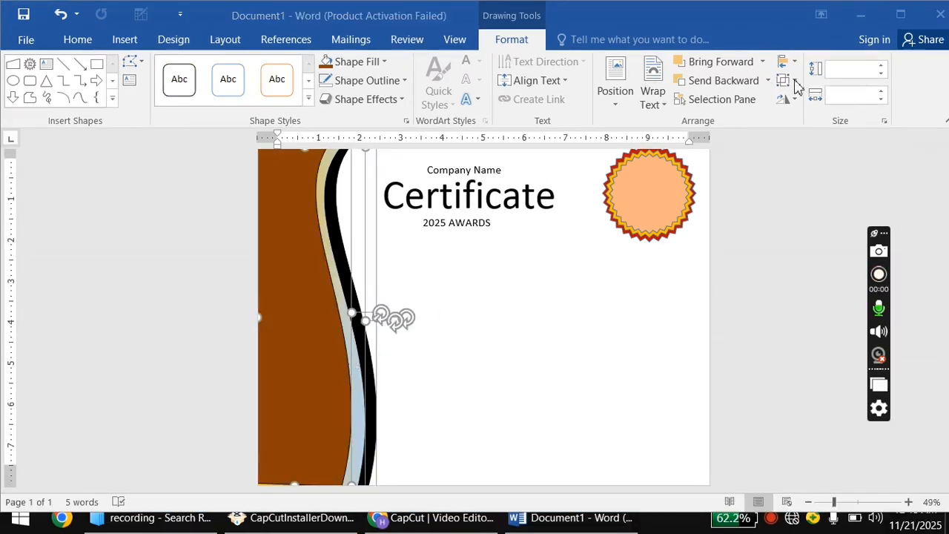
{"action": "left_click", "coordinate": [796, 81]}
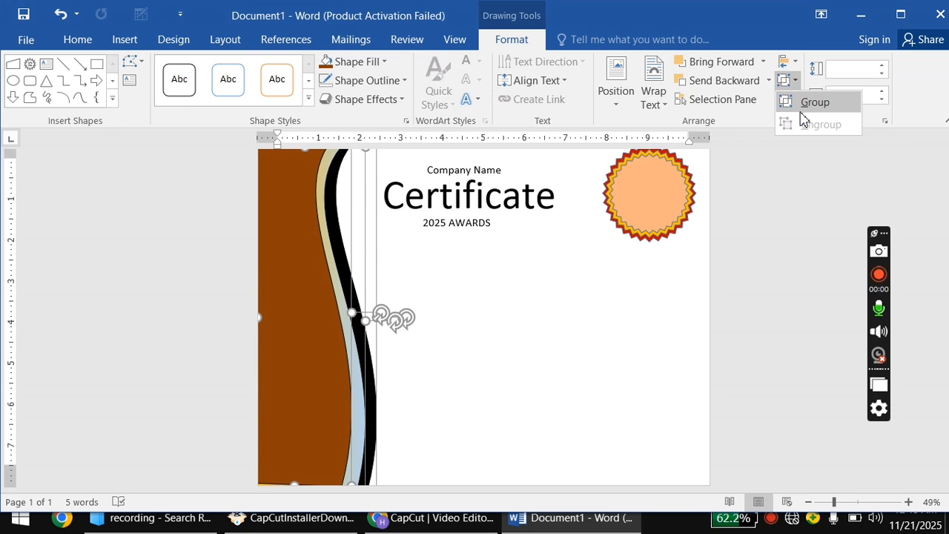
Group the wave shapes and pick the Text Box tool from Shapes.
{"action": "left_click", "coordinate": [802, 109]}
{"action": "left_click", "coordinate": [466, 270]}
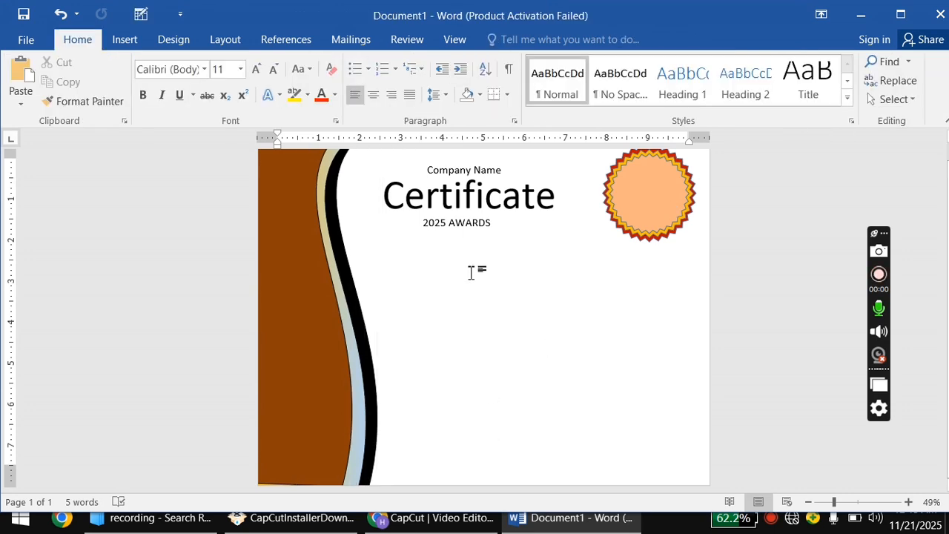
{"action": "left_click", "coordinate": [137, 41]}
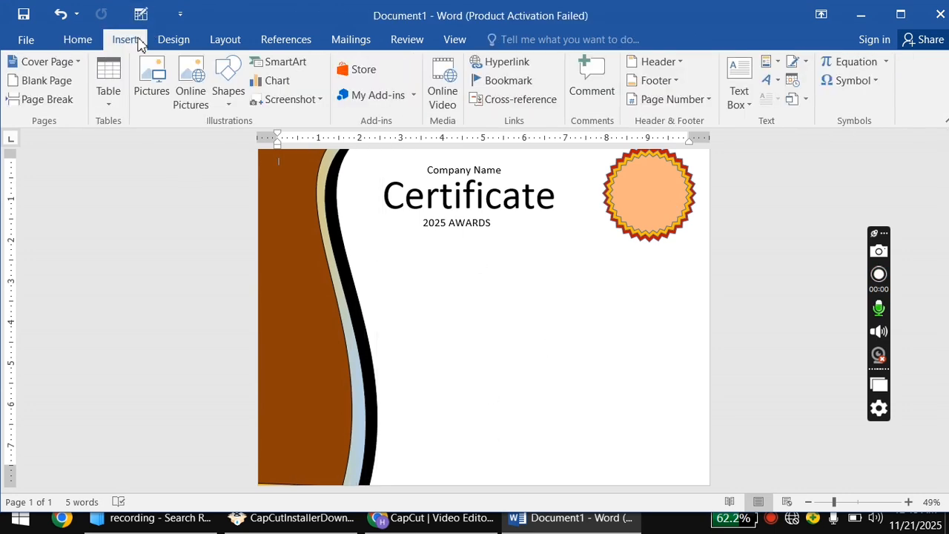
{"action": "left_click", "coordinate": [227, 95]}
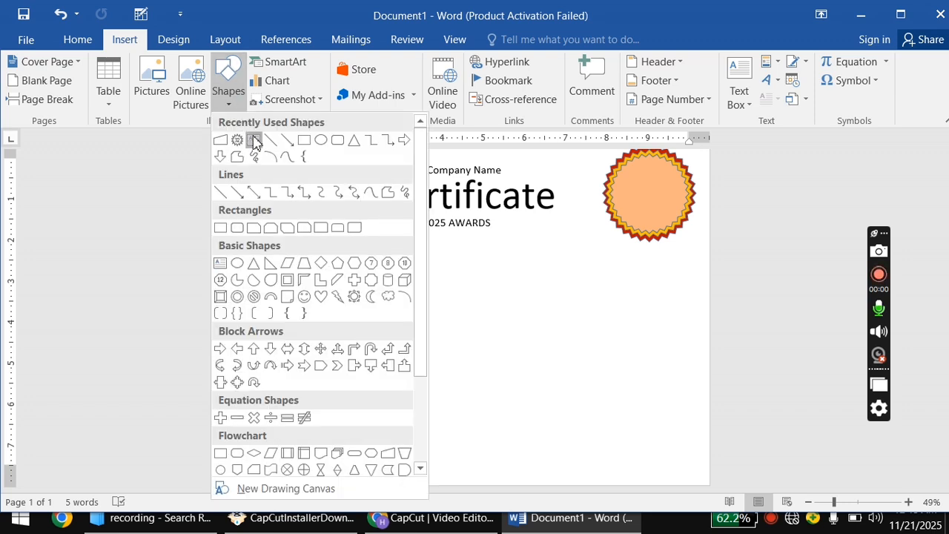
{"action": "left_click", "coordinate": [253, 141]}
Draw a text box below 2025 AWARDS and type 'This certificate of acvevement is present to' at 22 pt.
{"action": "mouse_move", "coordinate": [396, 249]}
{"action": "left_mouse_down"}
{"action": "mouse_move", "coordinate": [633, 318]}
{"action": "mouse_move", "coordinate": [628, 275]}
{"action": "left_mouse_up"}
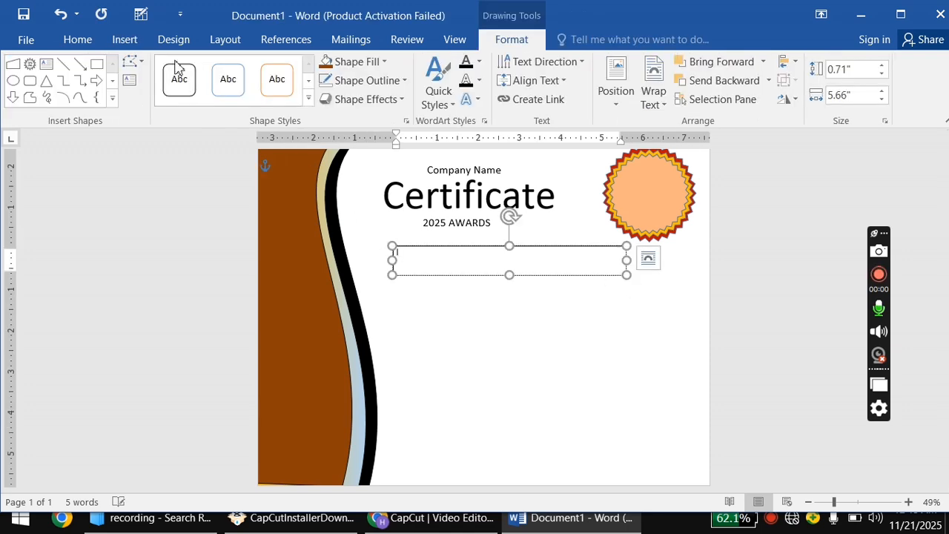
{"action": "left_click", "coordinate": [74, 40]}
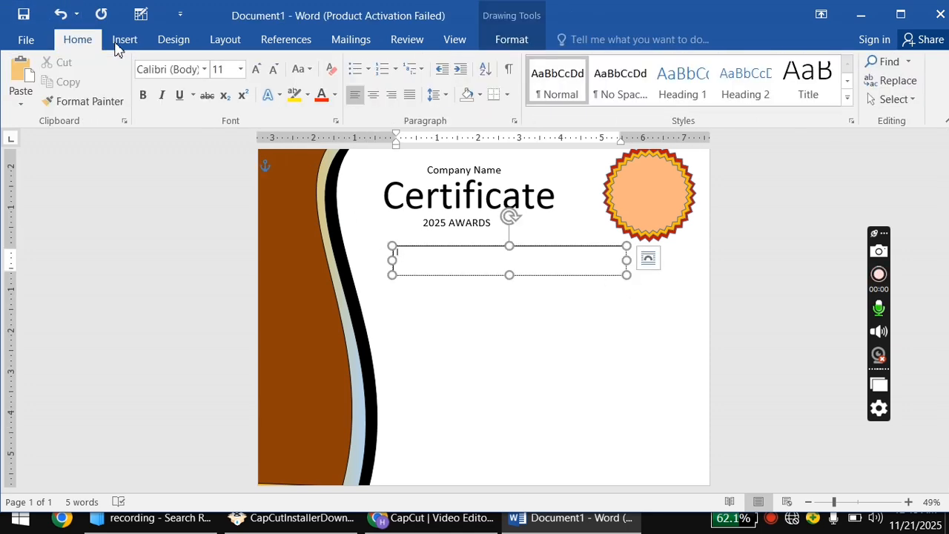
{"action": "left_click", "coordinate": [252, 75]}
{"action": "left_click", "coordinate": [253, 75]}
{"action": "left_click", "coordinate": [253, 75]}
{"action": "left_click", "coordinate": [253, 75]}
{"action": "left_click", "coordinate": [253, 74]}
{"action": "left_click", "coordinate": [253, 75]}
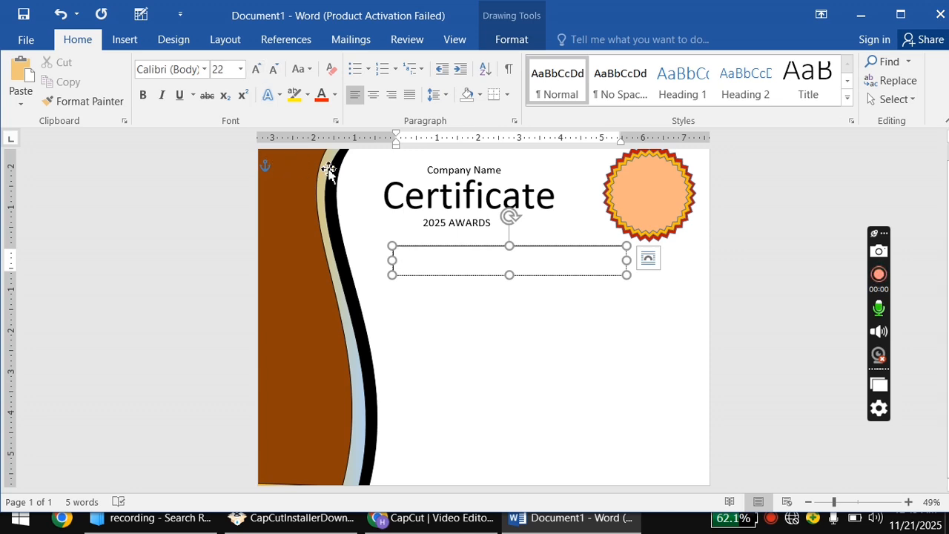
{"action": "type", "text": "tificate of acvevement"}
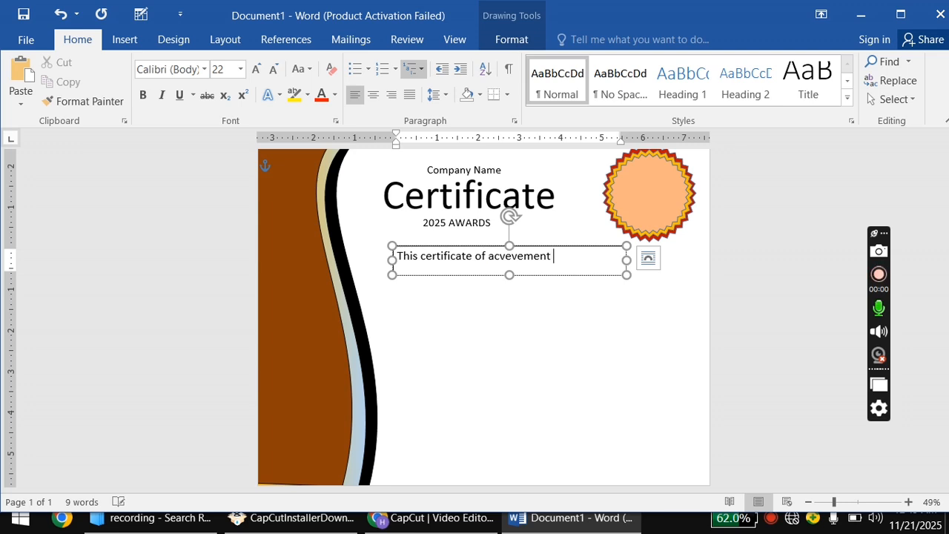
{"action": "type", "text": "is pr"}
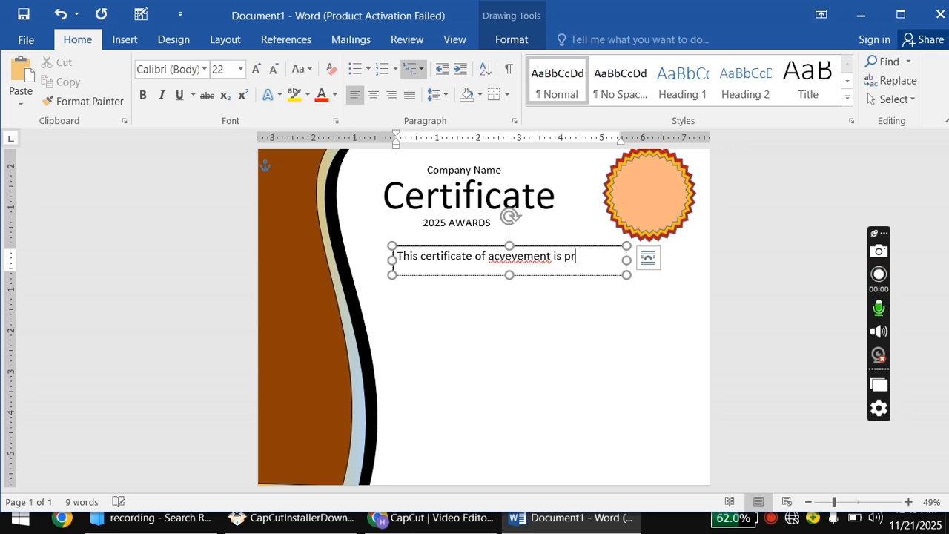
{"action": "type", "text": "esent to"}
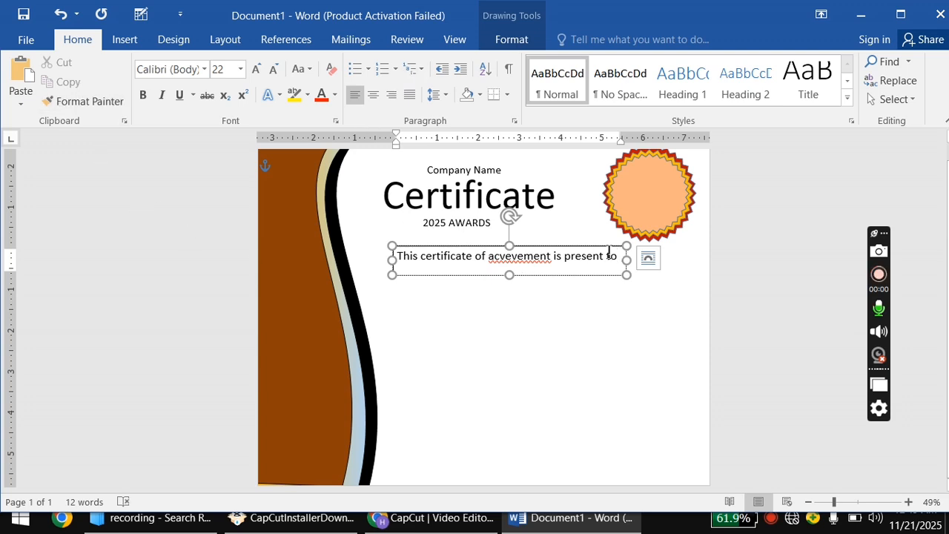
{"action": "left_click_drag", "start_coordinate": [605, 265], "coordinate": [402, 275]}
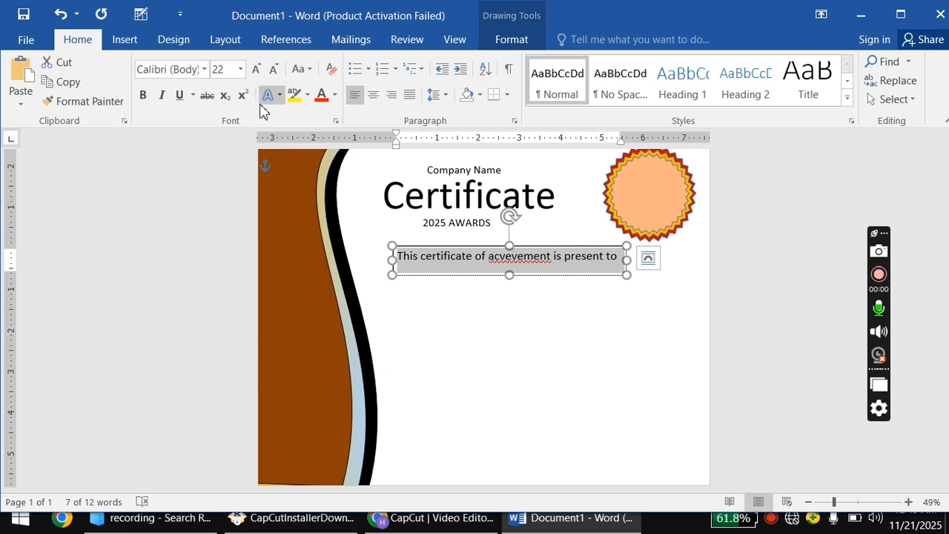
Convert the sentence to all capitals and widen the box so PRESENT TO fits.
{"action": "left_click", "coordinate": [300, 69]}
{"action": "left_click", "coordinate": [326, 148]}
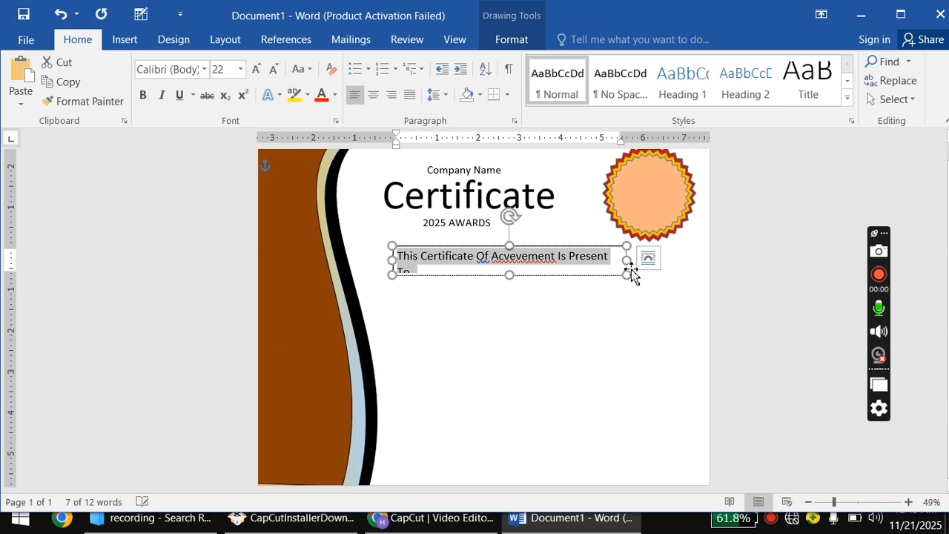
{"action": "left_click_drag", "start_coordinate": [627, 261], "coordinate": [636, 261]}
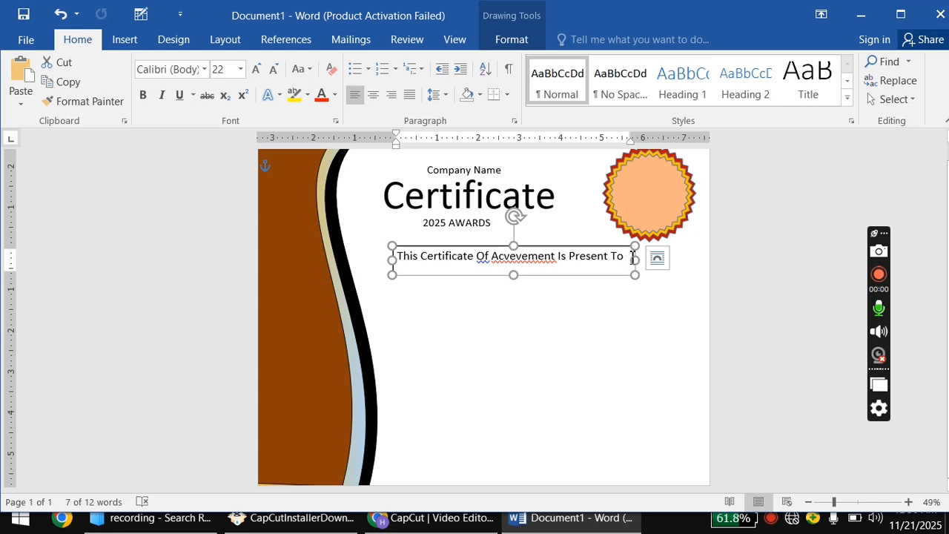
{"action": "left_click_drag", "start_coordinate": [631, 257], "coordinate": [413, 270]}
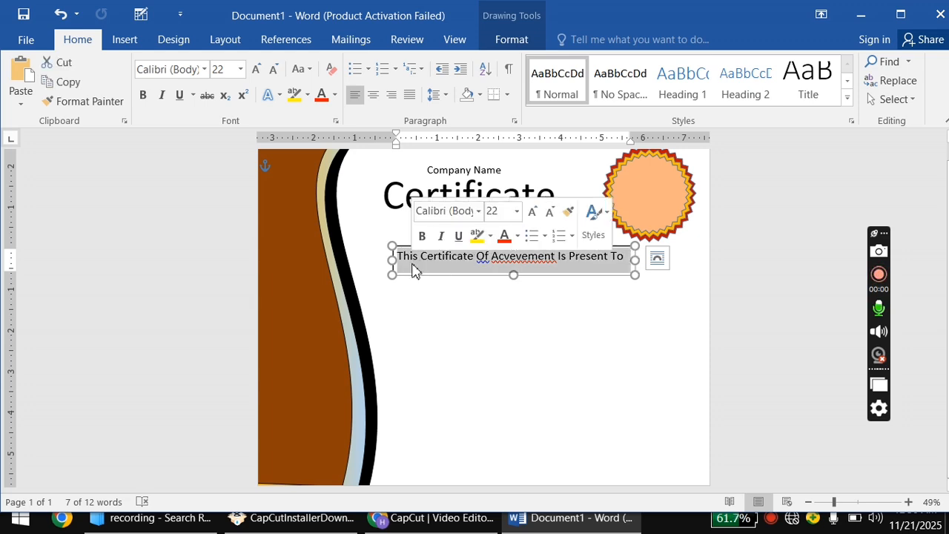
{"action": "left_click", "coordinate": [306, 71]}
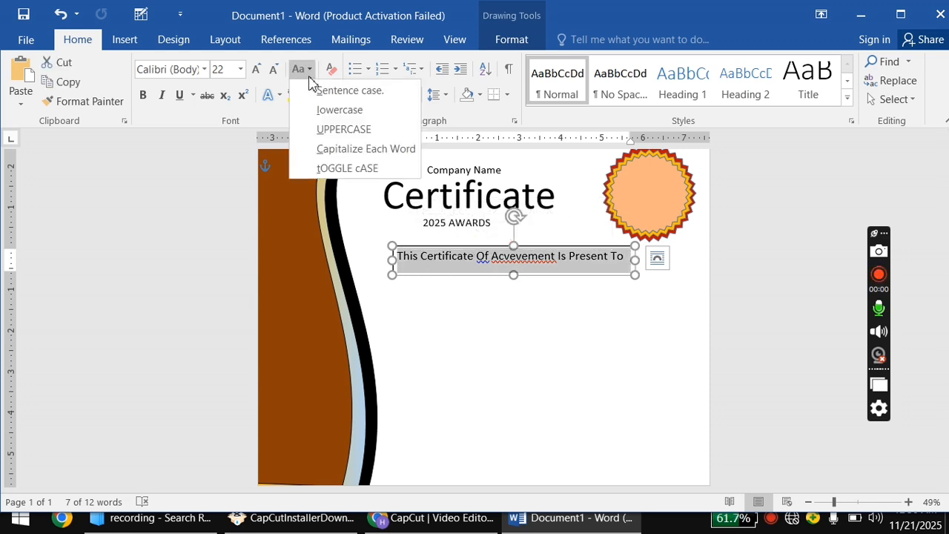
{"action": "left_click", "coordinate": [328, 130]}
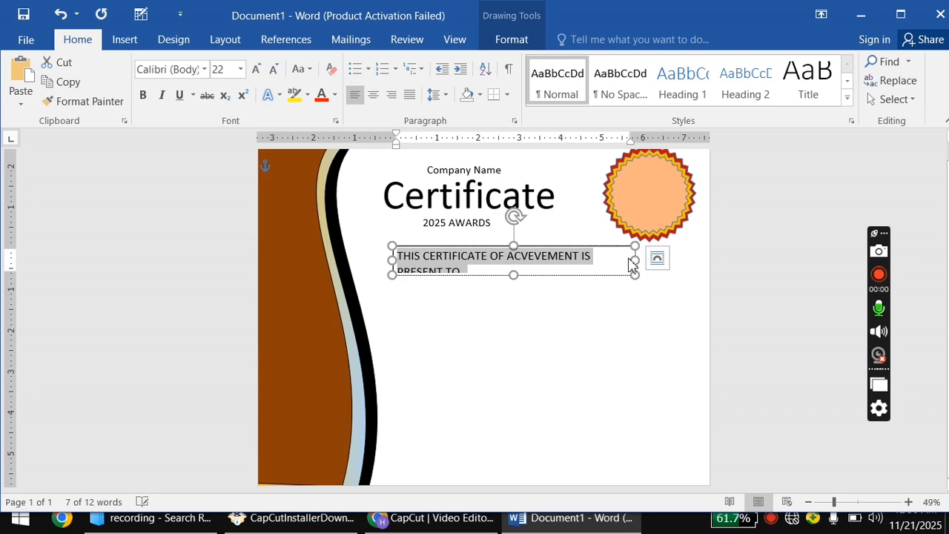
{"action": "left_click_drag", "start_coordinate": [635, 259], "coordinate": [662, 260]}
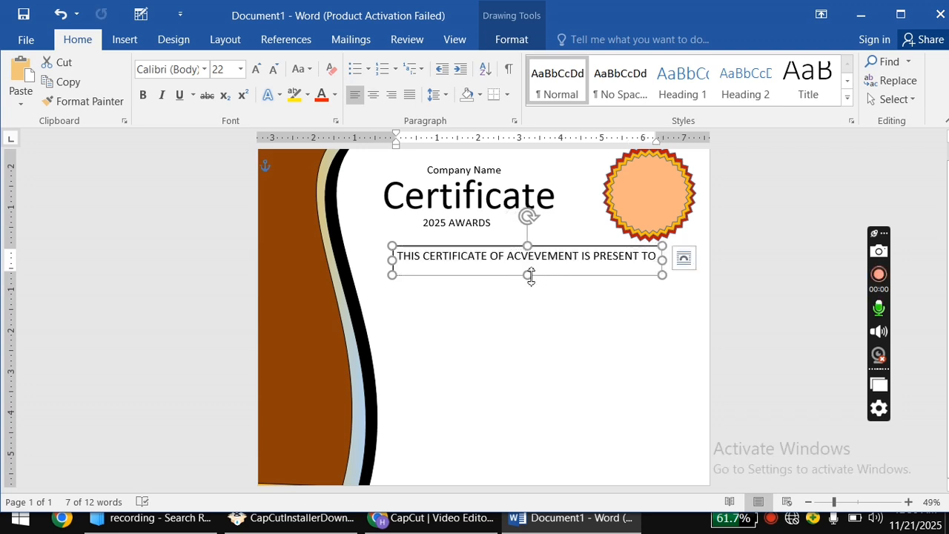
{"action": "left_click_drag", "start_coordinate": [528, 275], "coordinate": [539, 244]}
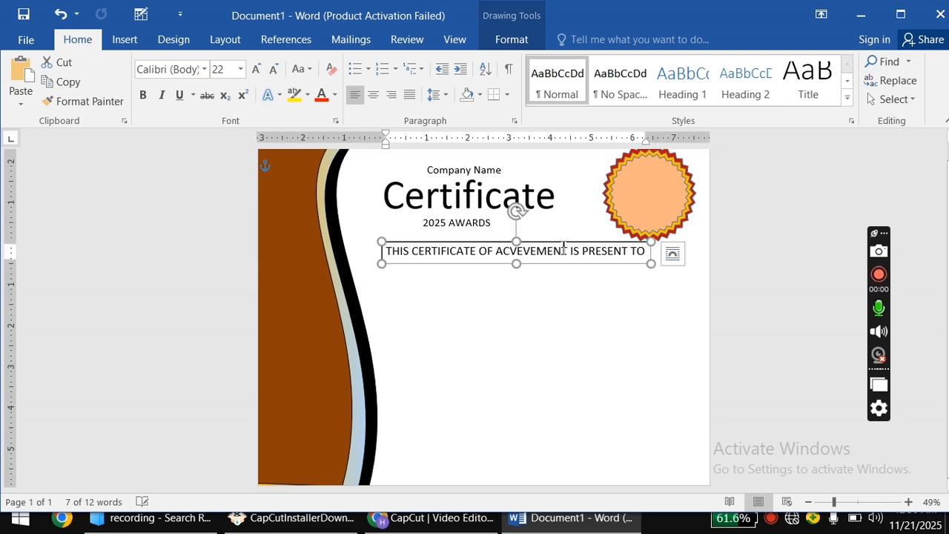
Reduce the text to 18 pt, fit the box to one line, and place it below 2025 AWARDS.
{"action": "left_click_drag", "start_coordinate": [647, 253], "coordinate": [390, 233]}
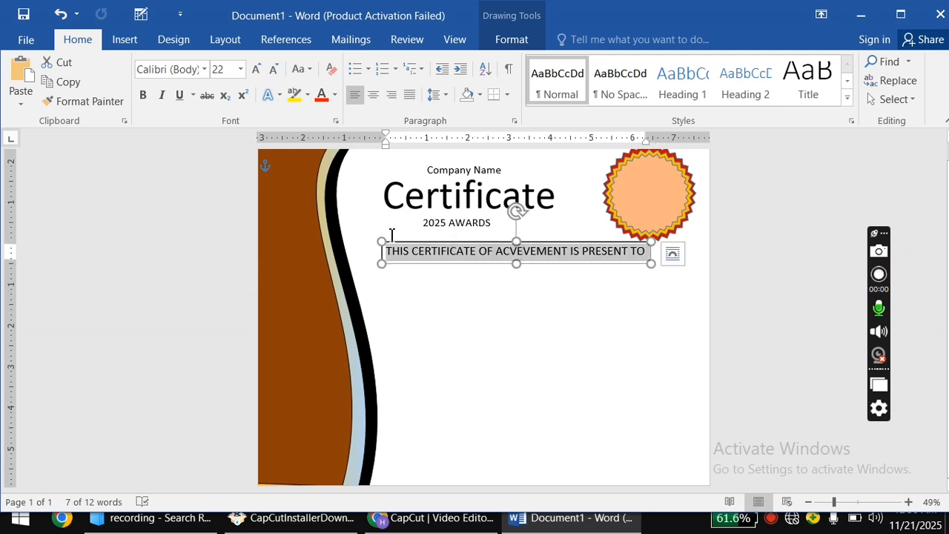
{"action": "left_click", "coordinate": [529, 181]}
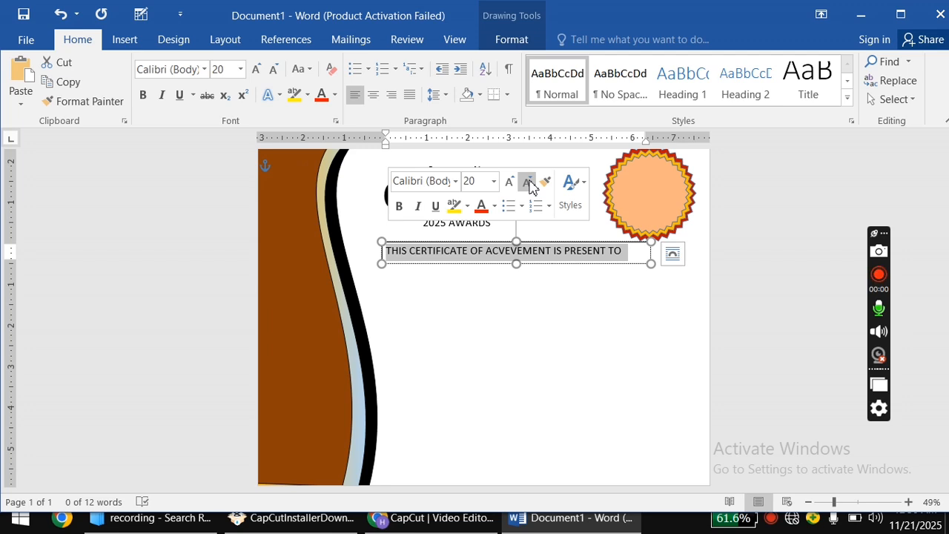
{"action": "left_click", "coordinate": [528, 183]}
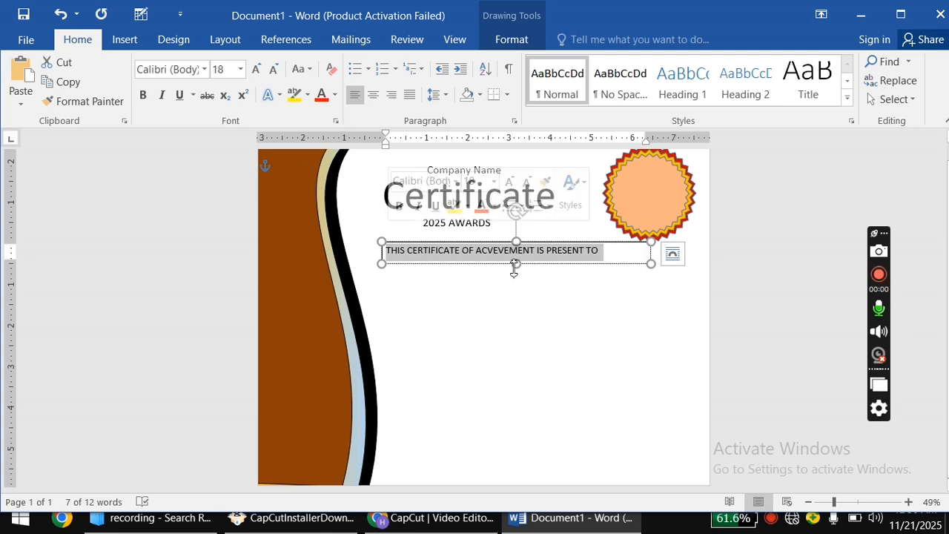
{"action": "left_click_drag", "start_coordinate": [514, 266], "coordinate": [514, 273]}
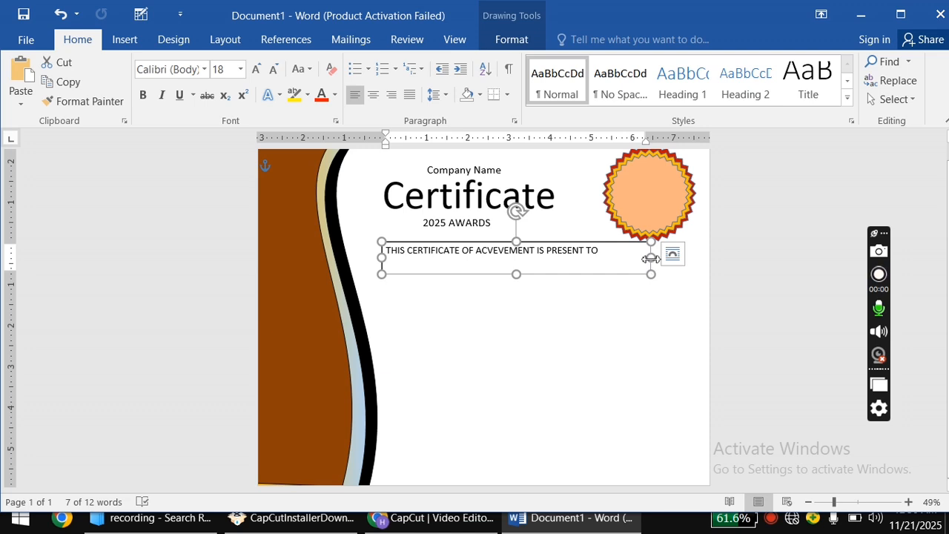
{"action": "left_click_drag", "start_coordinate": [650, 258], "coordinate": [606, 258]}
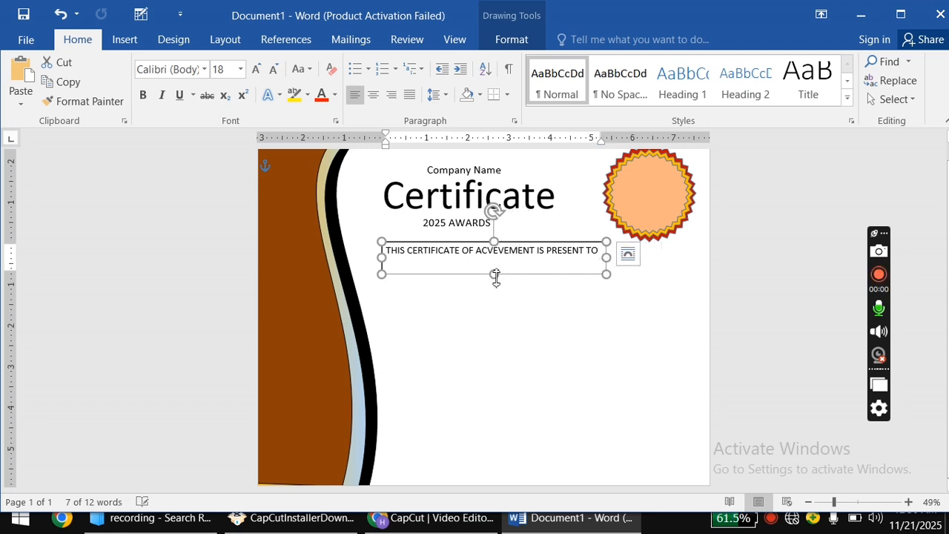
{"action": "left_click_drag", "start_coordinate": [496, 275], "coordinate": [495, 263]}
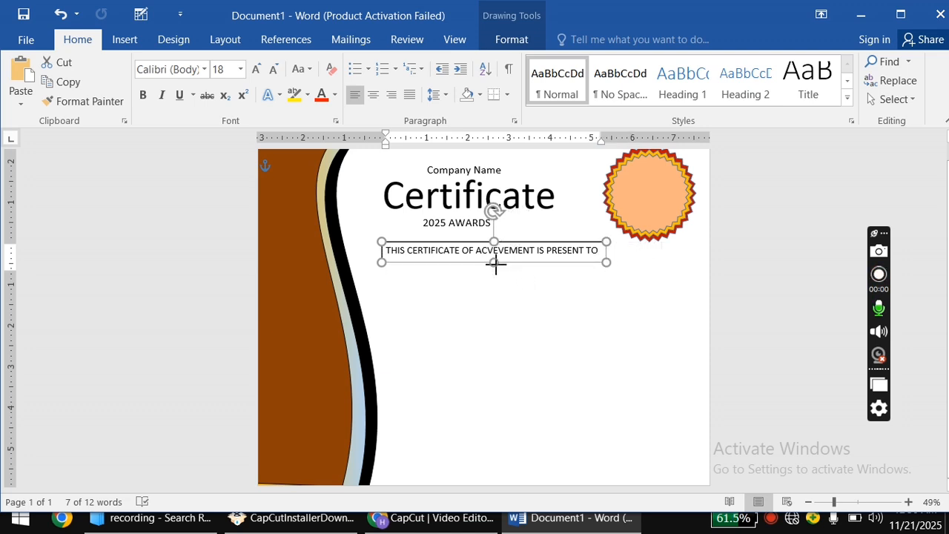
{"action": "left_click_drag", "start_coordinate": [517, 245], "coordinate": [527, 253]}
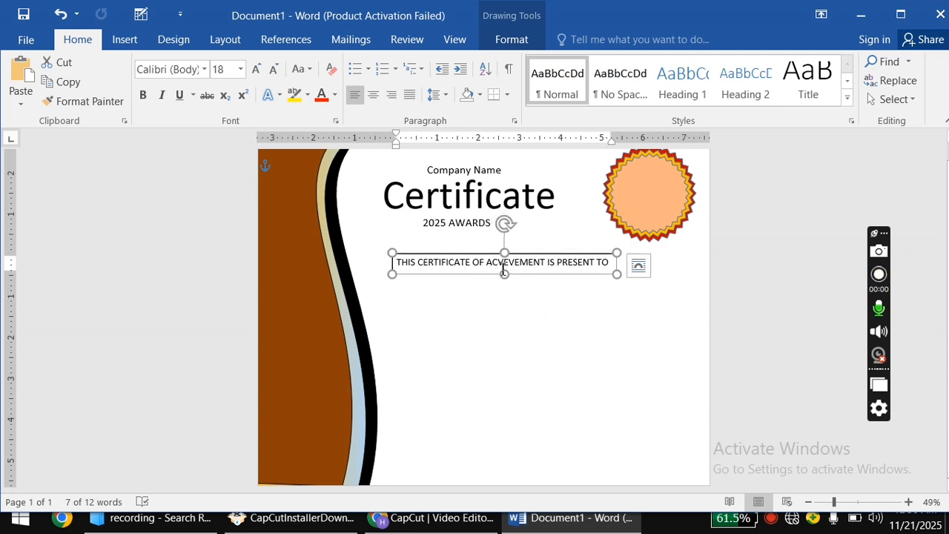
{"action": "left_click_drag", "start_coordinate": [532, 256], "coordinate": [534, 261]}
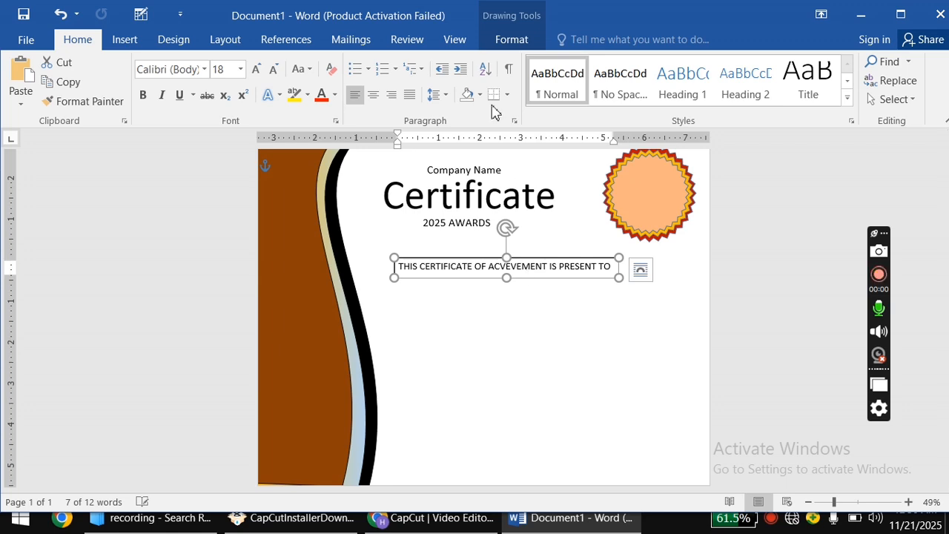
Fill the text box red, trim its height slightly, and remove its outline.
{"action": "left_click", "coordinate": [497, 44]}
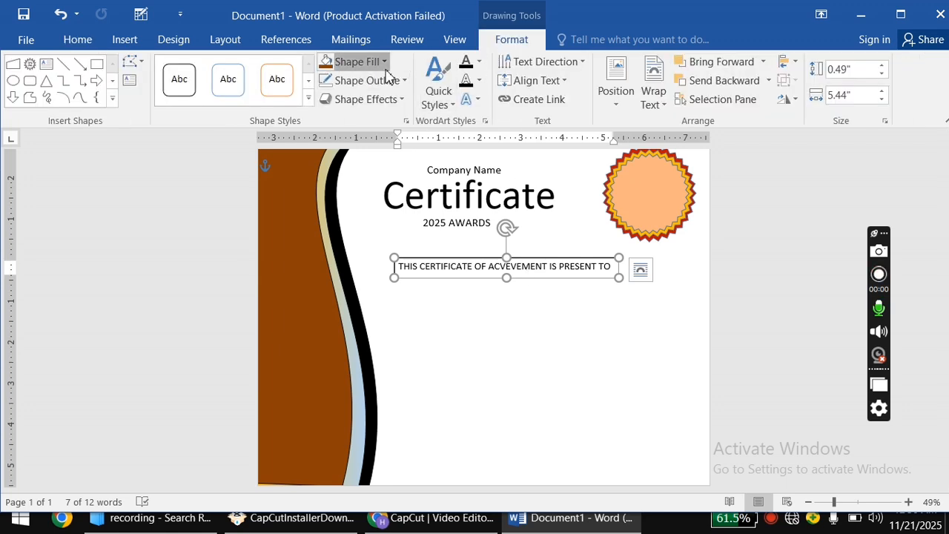
{"action": "left_click", "coordinate": [348, 62]}
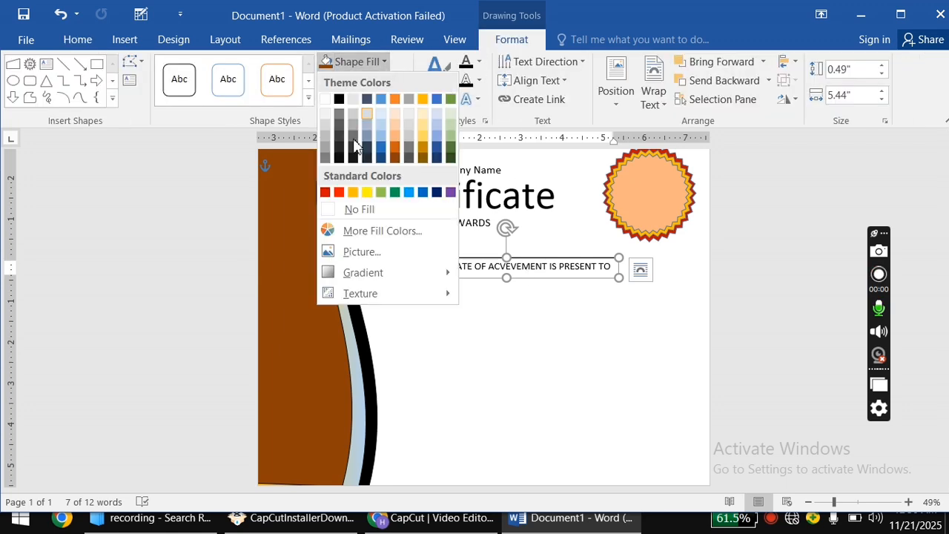
{"action": "left_click", "coordinate": [325, 193]}
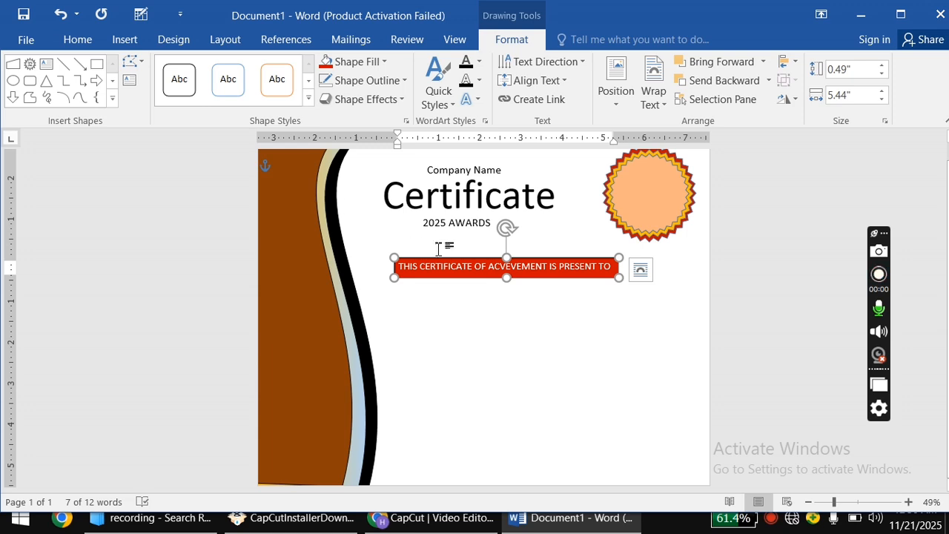
{"action": "left_click_drag", "start_coordinate": [509, 285], "coordinate": [511, 277]}
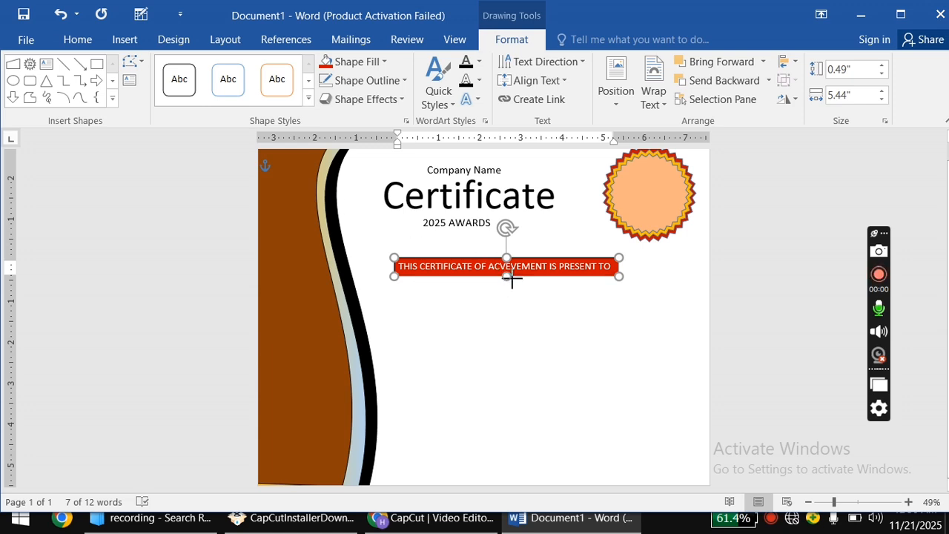
{"action": "left_click", "coordinate": [393, 83]}
{"action": "left_click", "coordinate": [402, 227]}
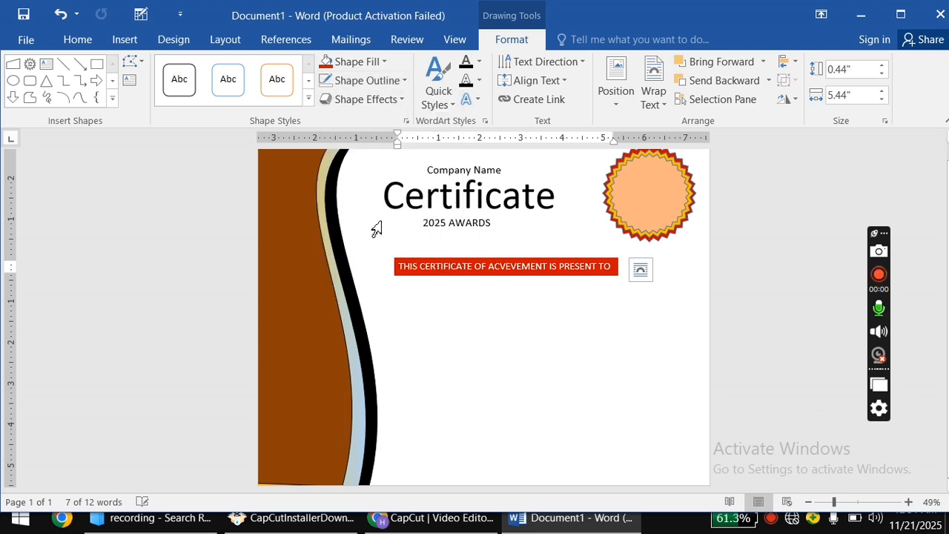
{"action": "left_click", "coordinate": [507, 348]}
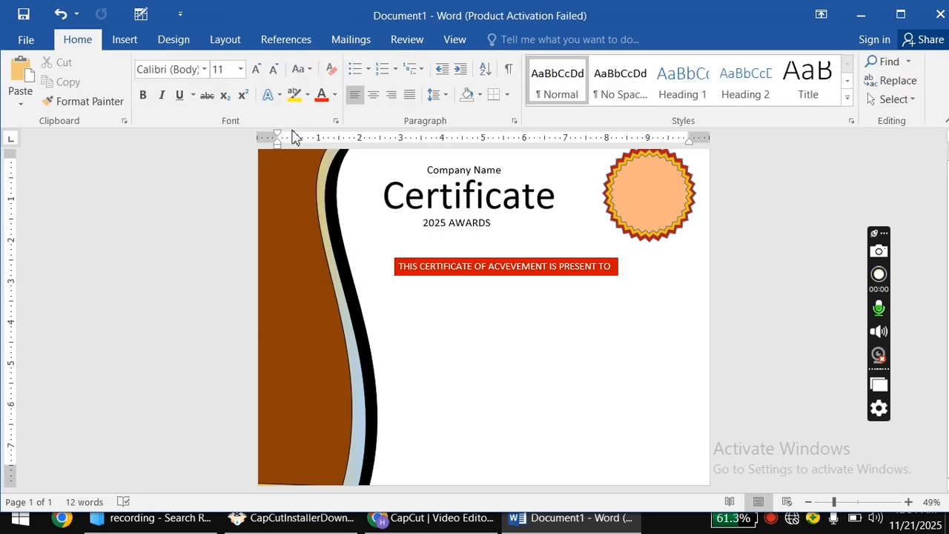
Draw a circle near the bottom centre of the page.
{"action": "left_click", "coordinate": [124, 39]}
{"action": "left_click", "coordinate": [225, 92]}
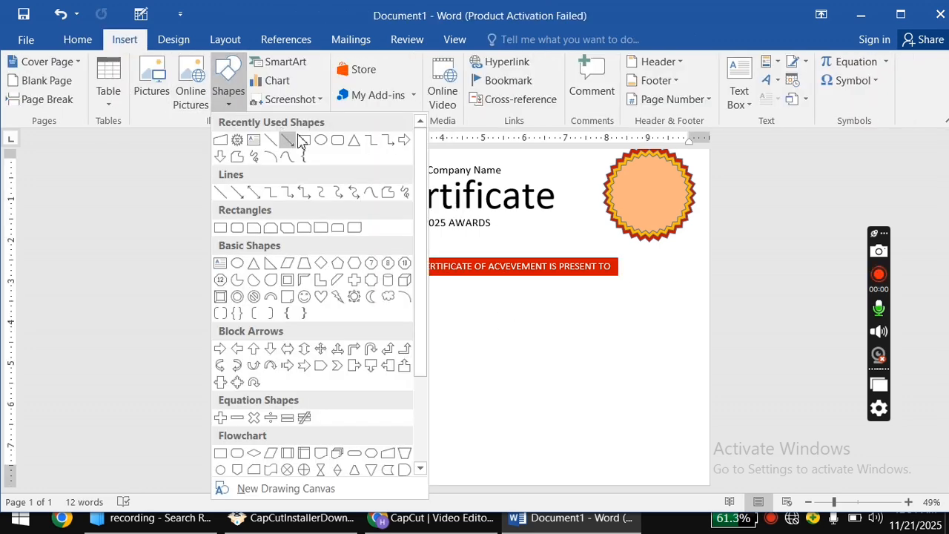
{"action": "left_click", "coordinate": [319, 141]}
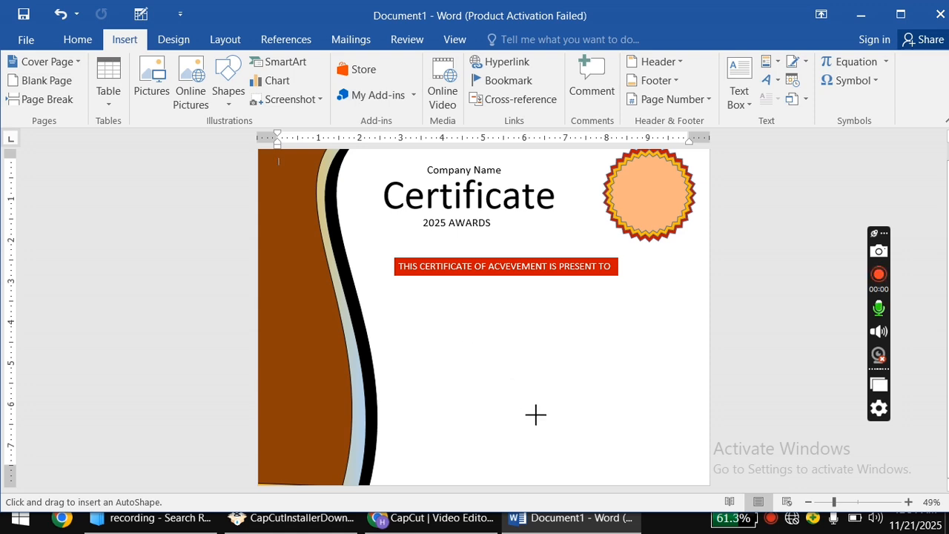
{"action": "left_click_drag", "start_coordinate": [521, 411], "coordinate": [592, 482]}
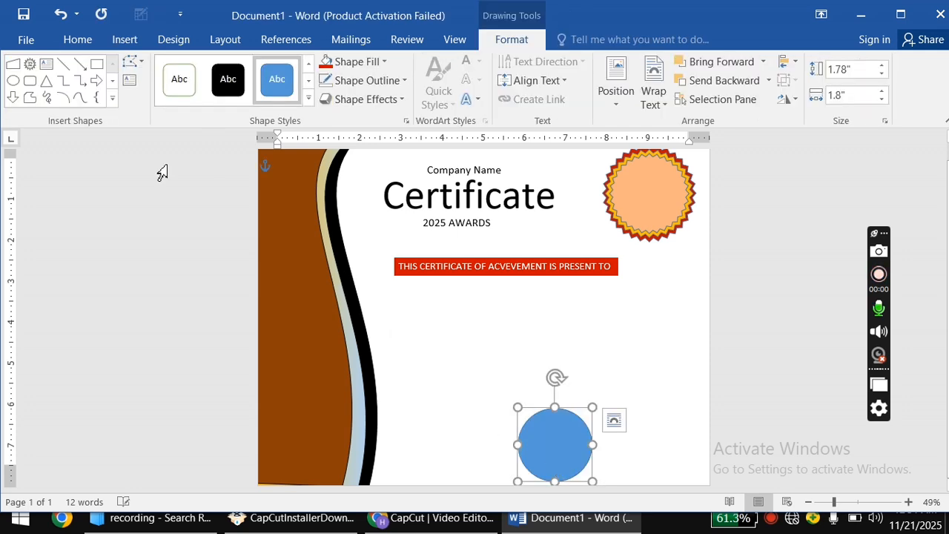
Fill the circle with the emblem picture from the computer and remove its outline.
{"action": "left_click", "coordinate": [362, 40]}
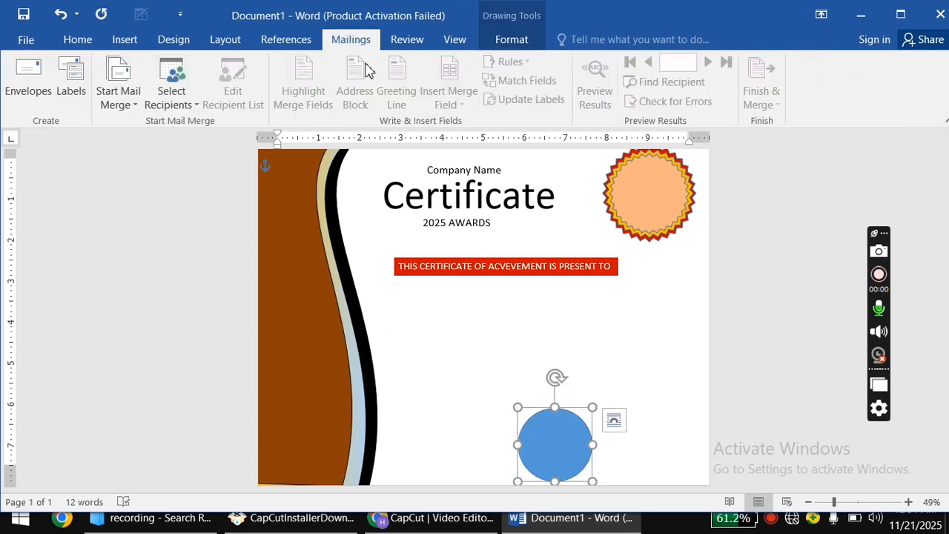
{"action": "left_click", "coordinate": [506, 46]}
{"action": "left_click", "coordinate": [363, 62]}
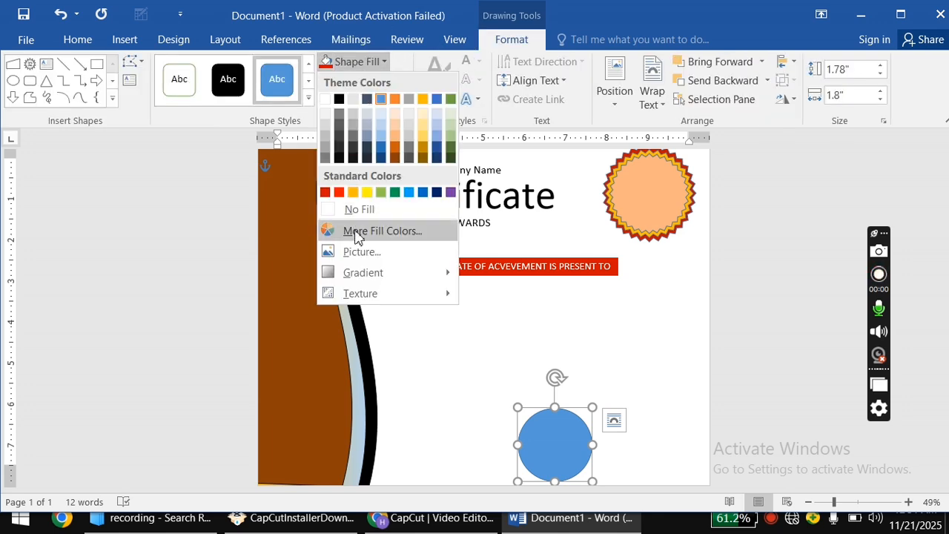
{"action": "left_click", "coordinate": [364, 254]}
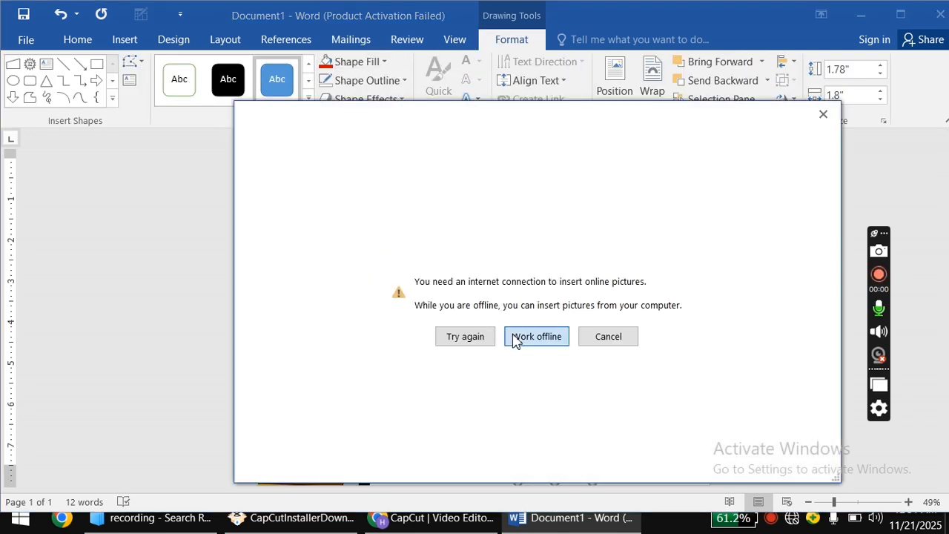
{"action": "left_click", "coordinate": [523, 335]}
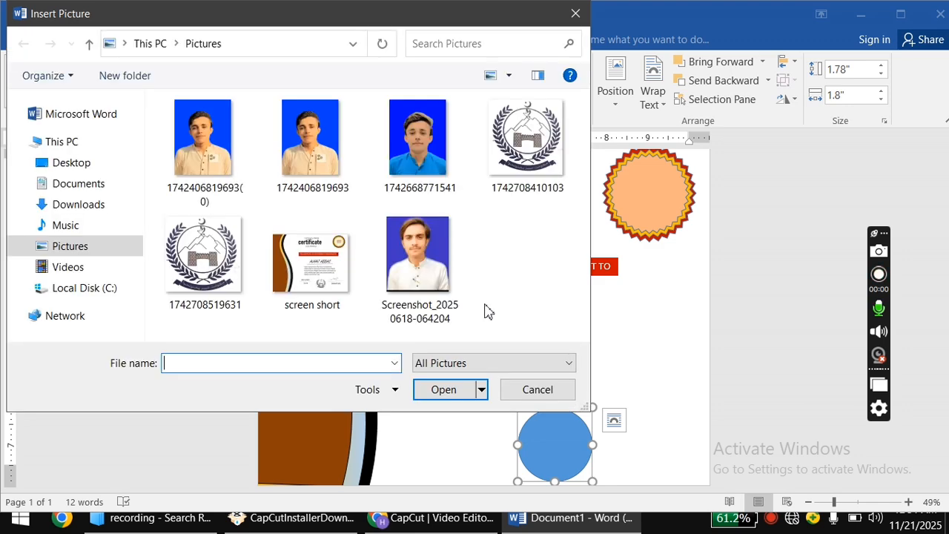
{"action": "left_click", "coordinate": [514, 148]}
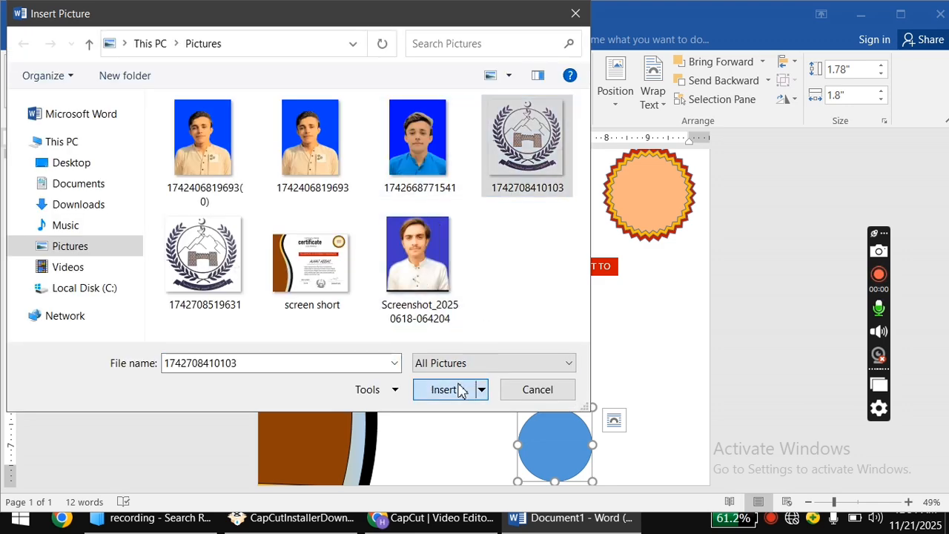
{"action": "left_click", "coordinate": [443, 389]}
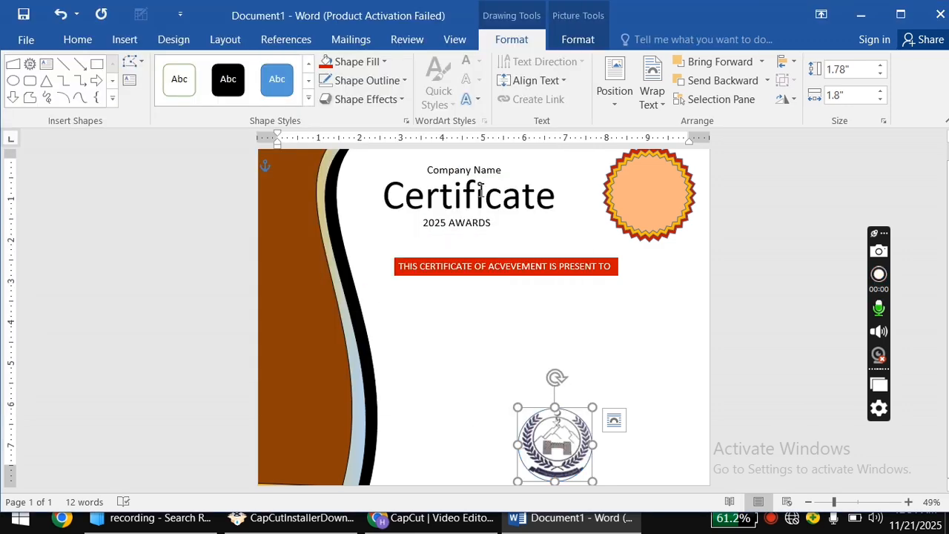
{"action": "left_click", "coordinate": [383, 81]}
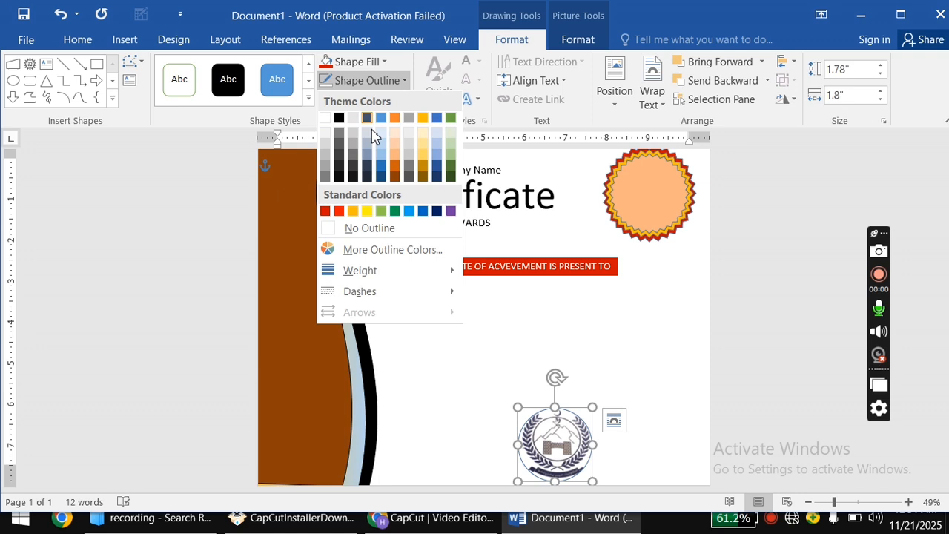
{"action": "left_click", "coordinate": [368, 230]}
{"action": "left_click", "coordinate": [449, 432]}
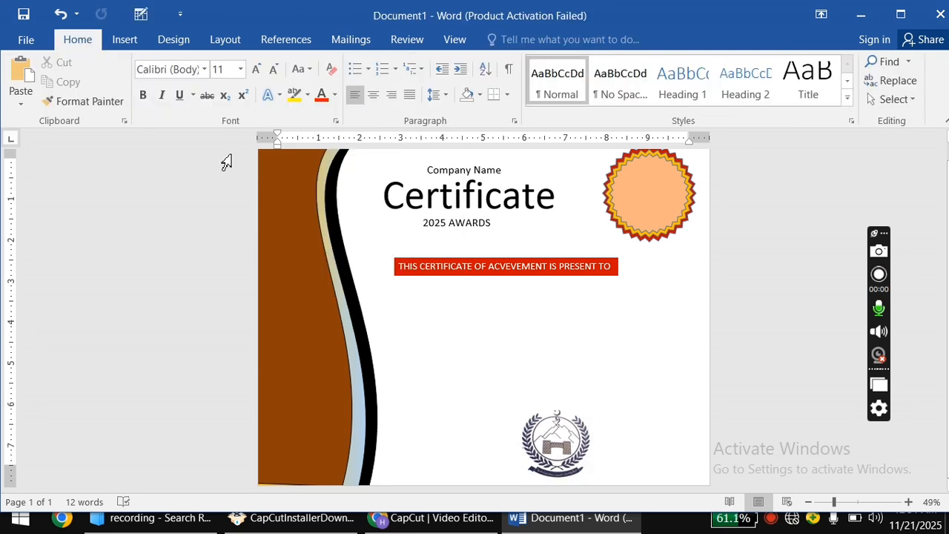
{"action": "left_click", "coordinate": [142, 51]}
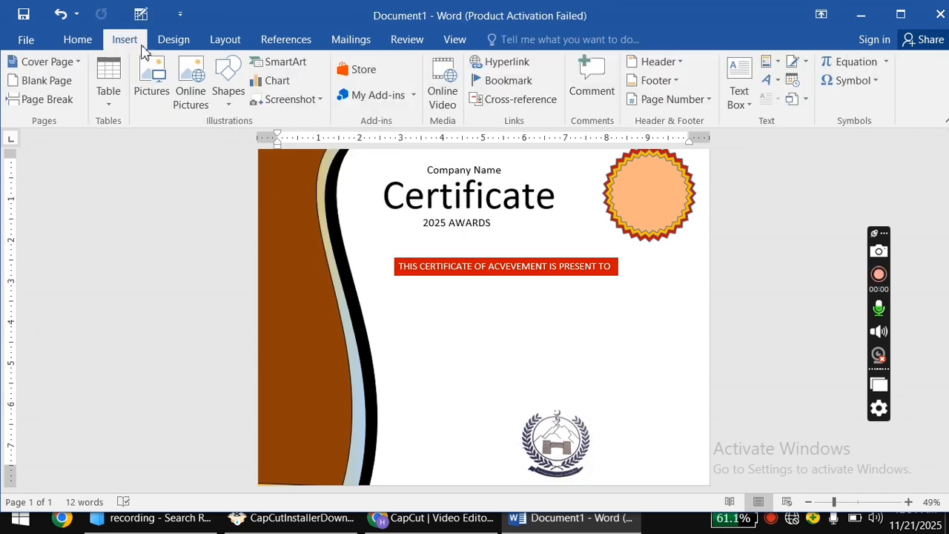
Draw a text box left of the emblem and type centred 'date' at 20 pt.
{"action": "left_click", "coordinate": [228, 85]}
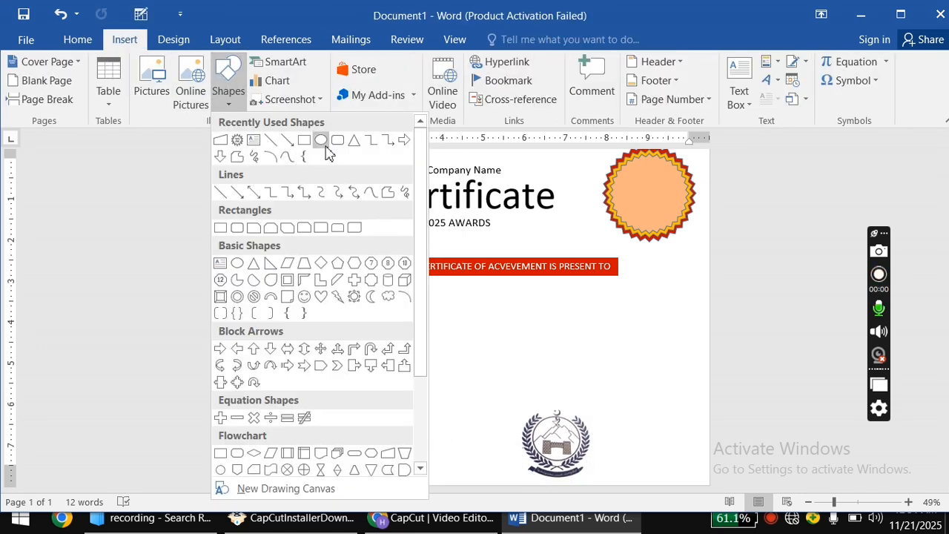
{"action": "left_click", "coordinate": [254, 140]}
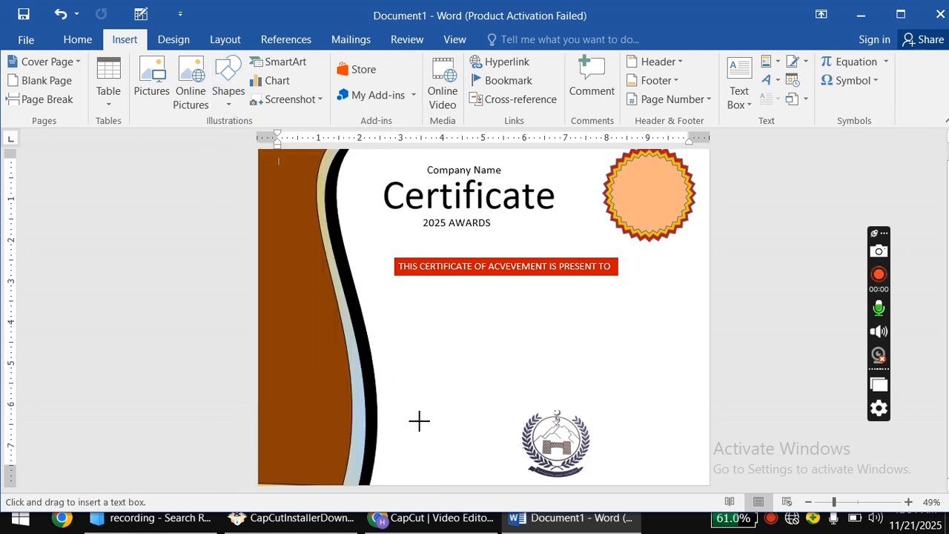
{"action": "left_click_drag", "start_coordinate": [419, 421], "coordinate": [517, 469]}
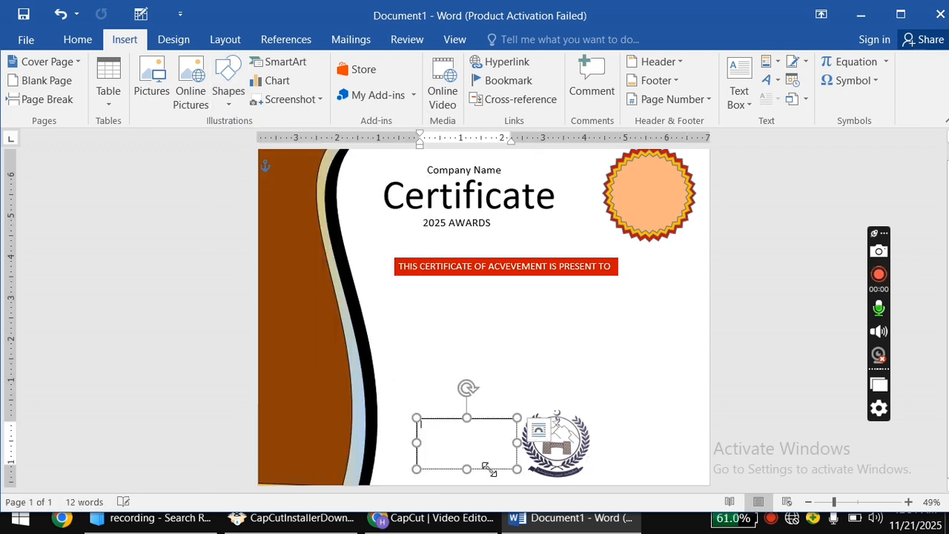
{"action": "left_click", "coordinate": [77, 40]}
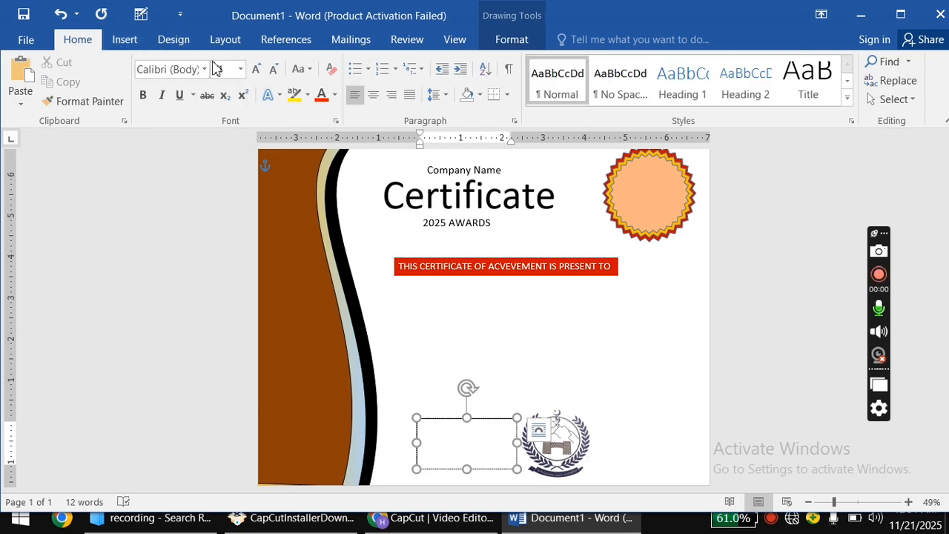
{"action": "left_click", "coordinate": [240, 68]}
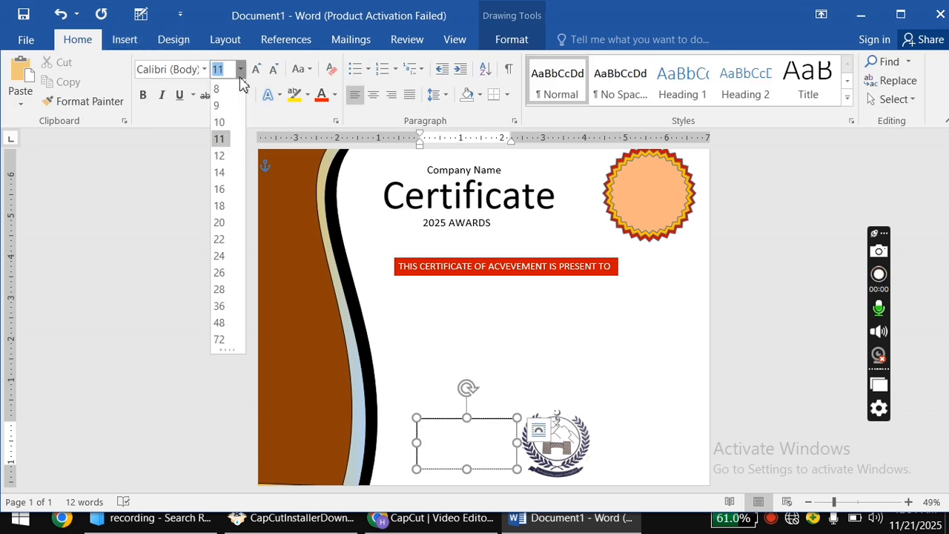
{"action": "left_click", "coordinate": [220, 222]}
{"action": "type", "text": "date"}
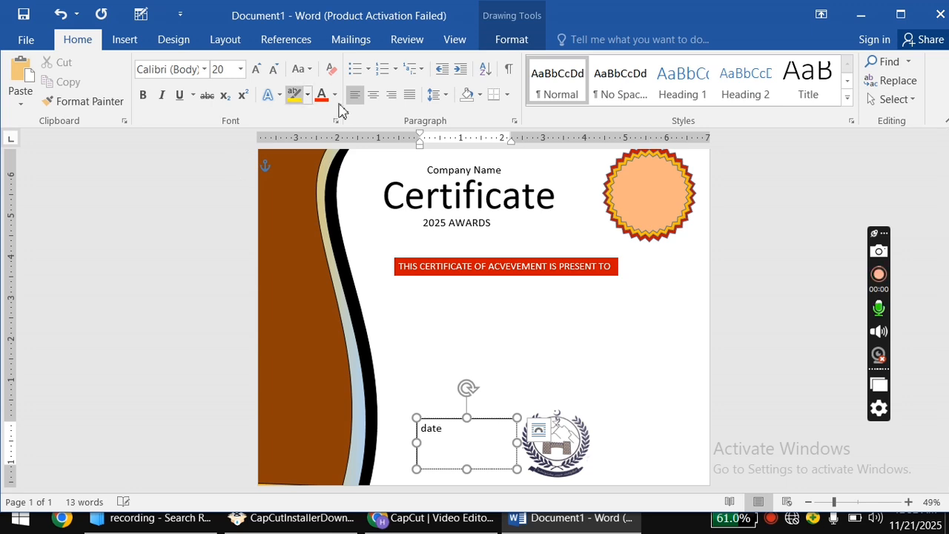
{"action": "left_click", "coordinate": [373, 94]}
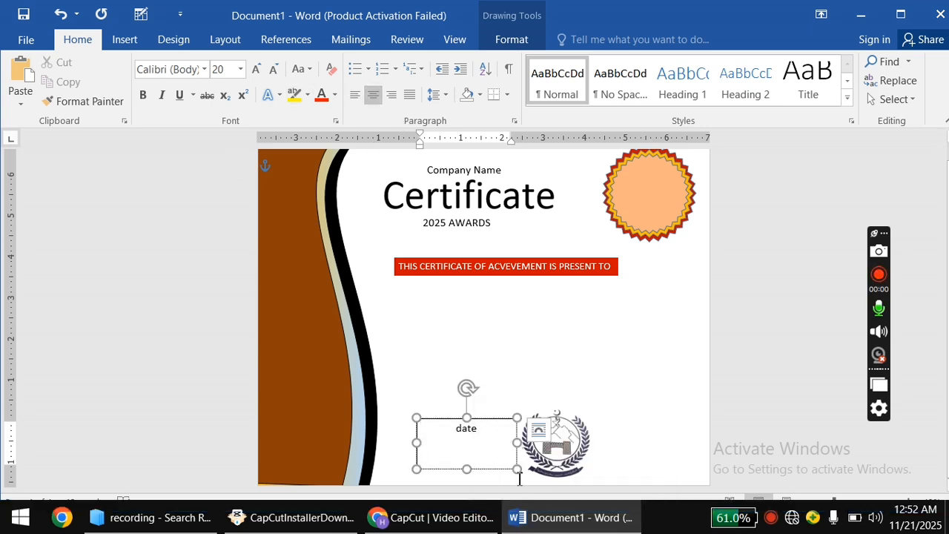
Shrink the date box and set the text to 24 pt.
{"action": "left_click_drag", "start_coordinate": [467, 469], "coordinate": [447, 433]}
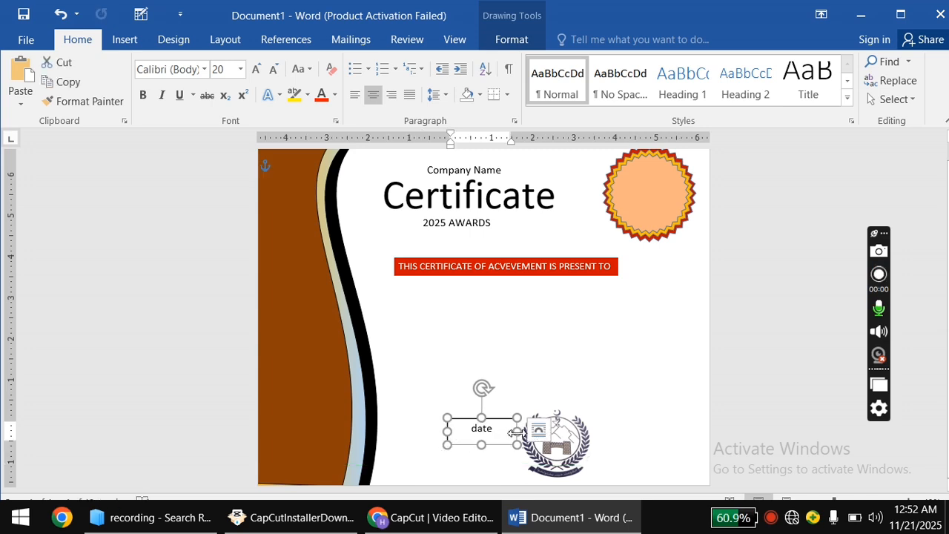
{"action": "left_click_drag", "start_coordinate": [515, 432], "coordinate": [460, 432]}
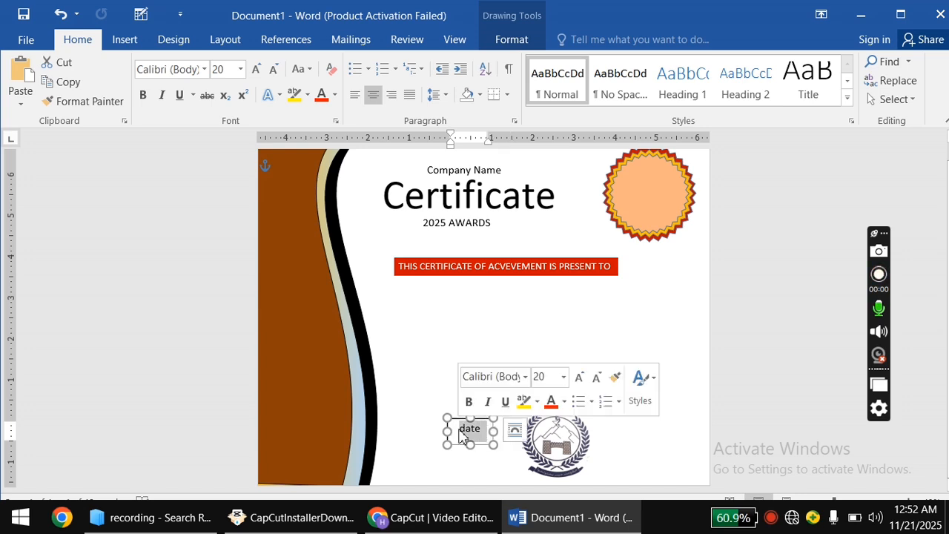
{"action": "left_click", "coordinate": [579, 378]}
{"action": "left_click", "coordinate": [578, 379]}
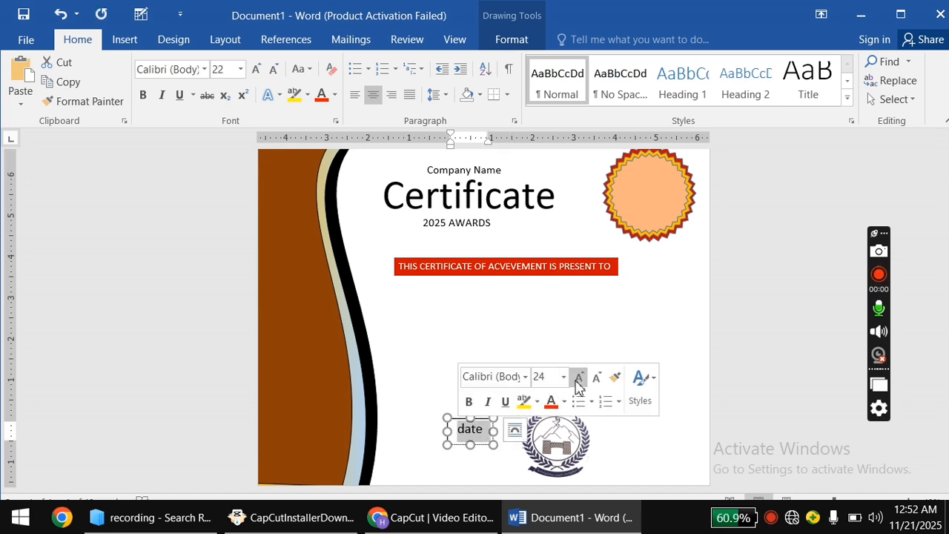
{"action": "left_click", "coordinate": [597, 377]}
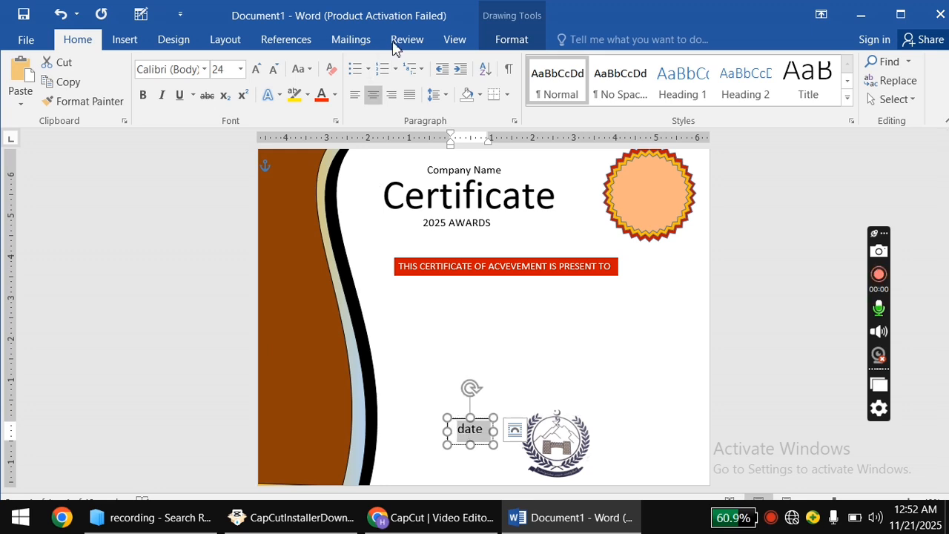
Remove the date box's fill and outline and shift it slightly left and down.
{"action": "left_click", "coordinate": [497, 39]}
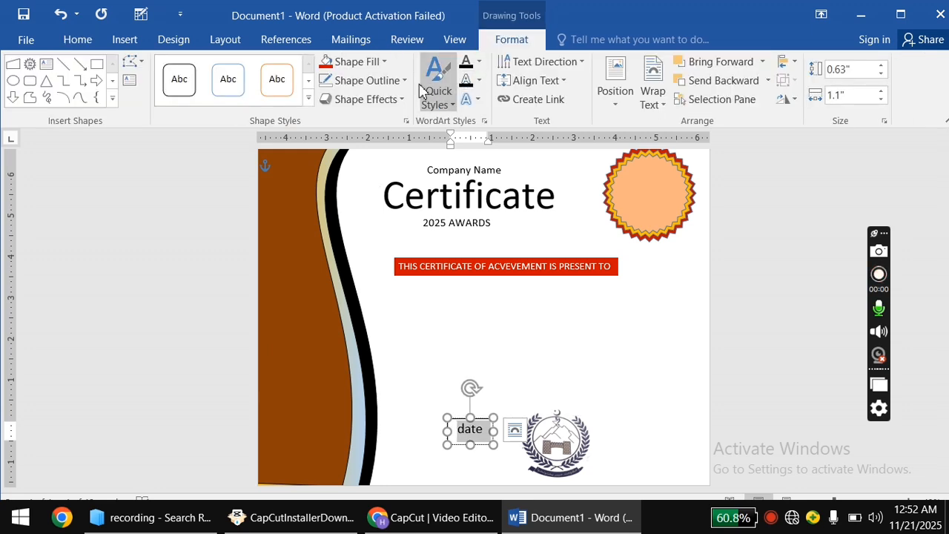
{"action": "left_click", "coordinate": [378, 64]}
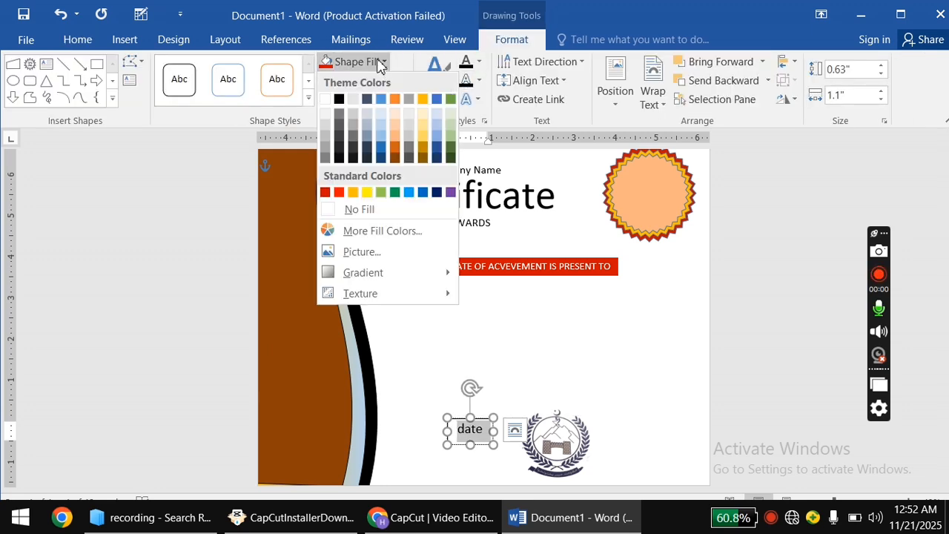
{"action": "left_click", "coordinate": [364, 210]}
{"action": "left_click", "coordinate": [371, 80]}
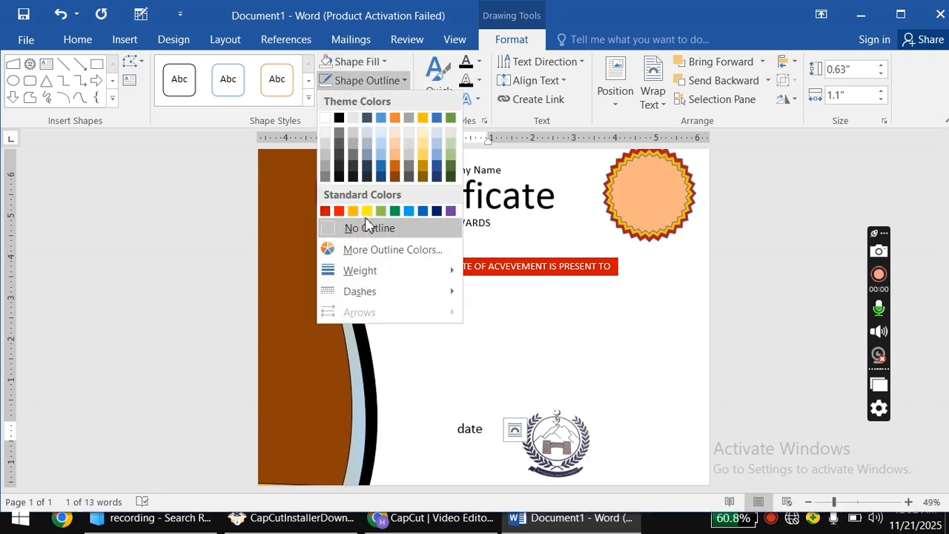
{"action": "left_click", "coordinate": [364, 228]}
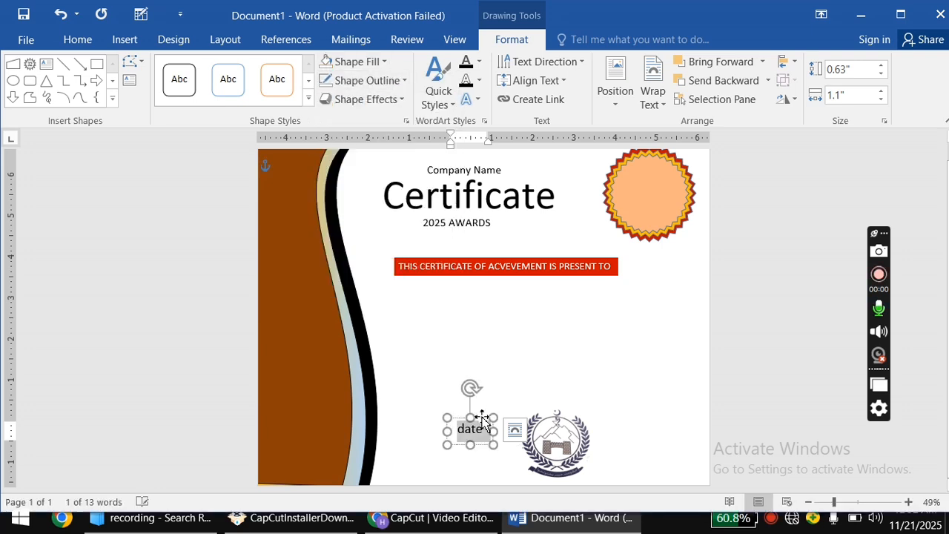
{"action": "left_click_drag", "start_coordinate": [482, 420], "coordinate": [466, 427]}
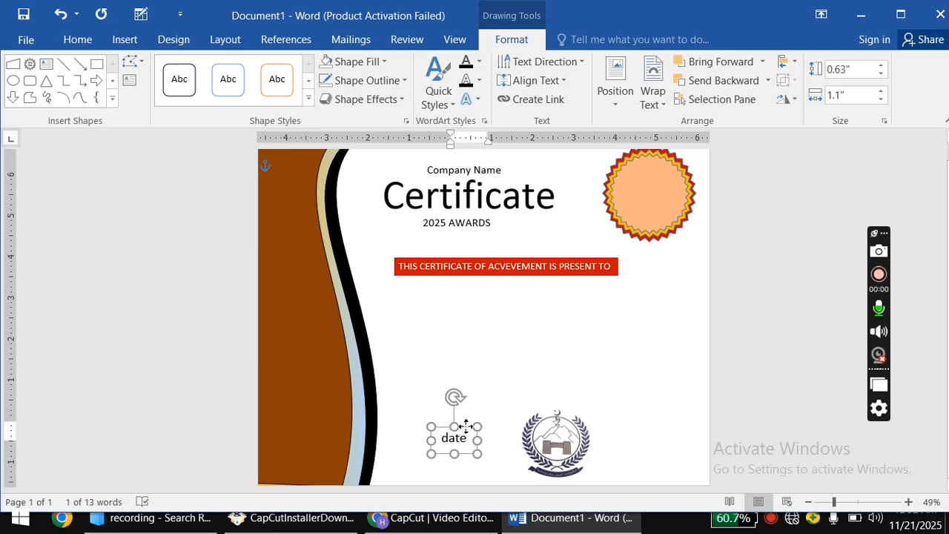
{"action": "left_click", "coordinate": [492, 397]}
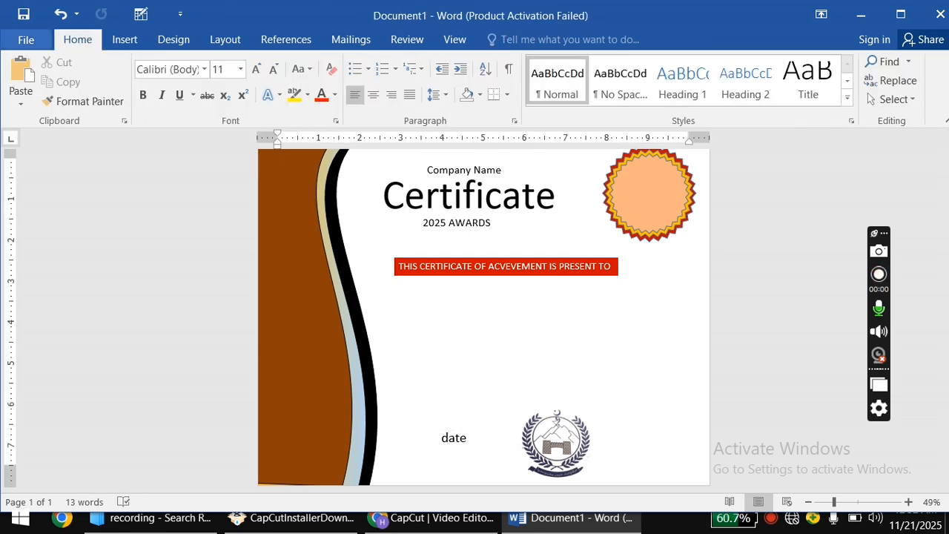
{"action": "left_click", "coordinate": [123, 39]}
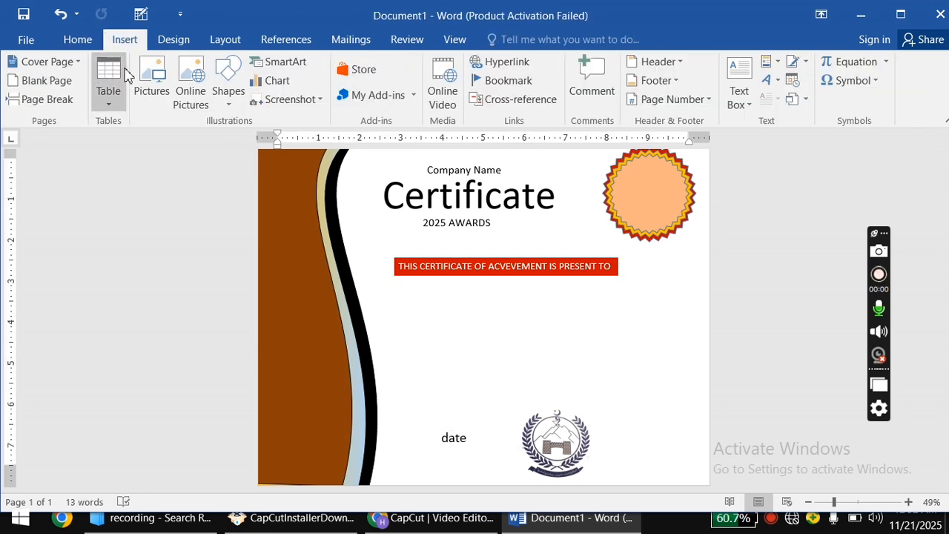
Draw a horizontal line above 'date' and a text box above it holding 20/11/2025.
{"action": "left_click", "coordinate": [223, 87]}
{"action": "left_click", "coordinate": [221, 192]}
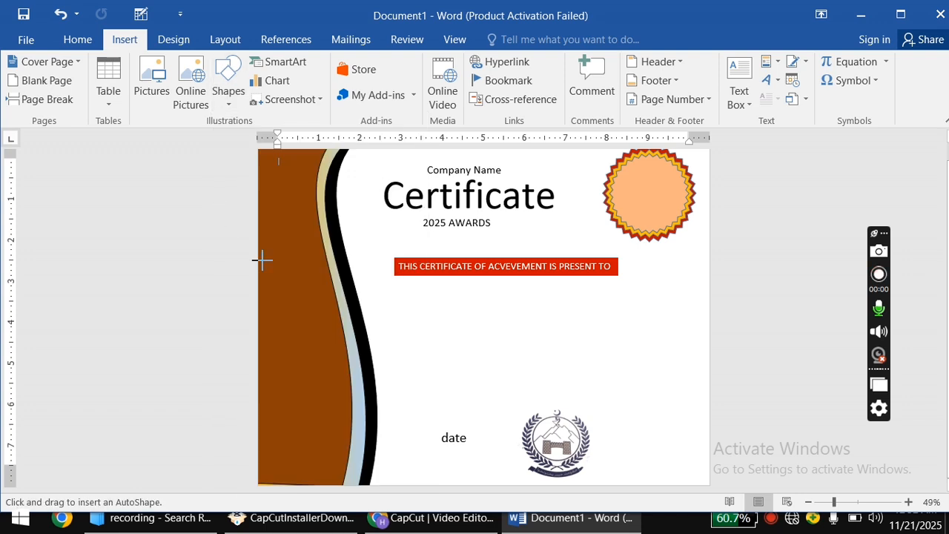
{"action": "left_click_drag", "start_coordinate": [419, 426], "coordinate": [500, 425]}
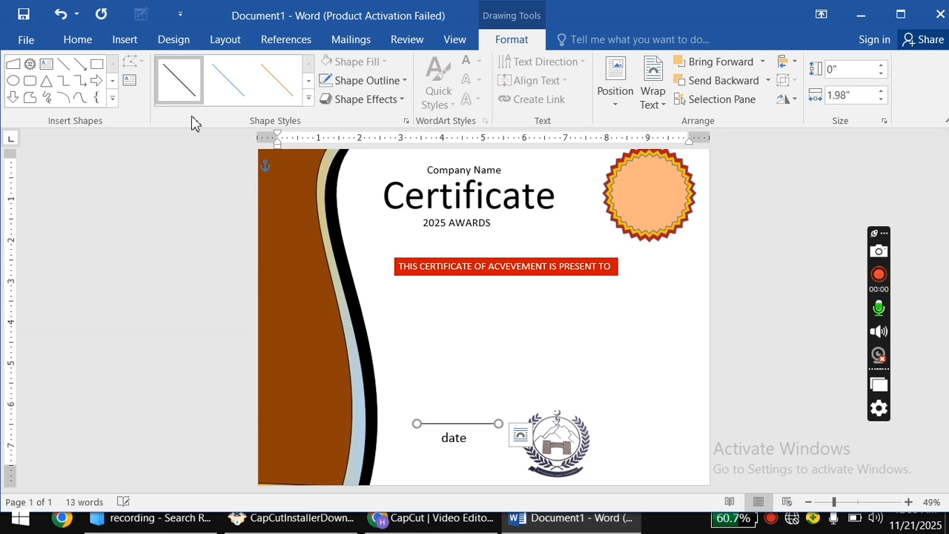
{"action": "left_click", "coordinate": [46, 64]}
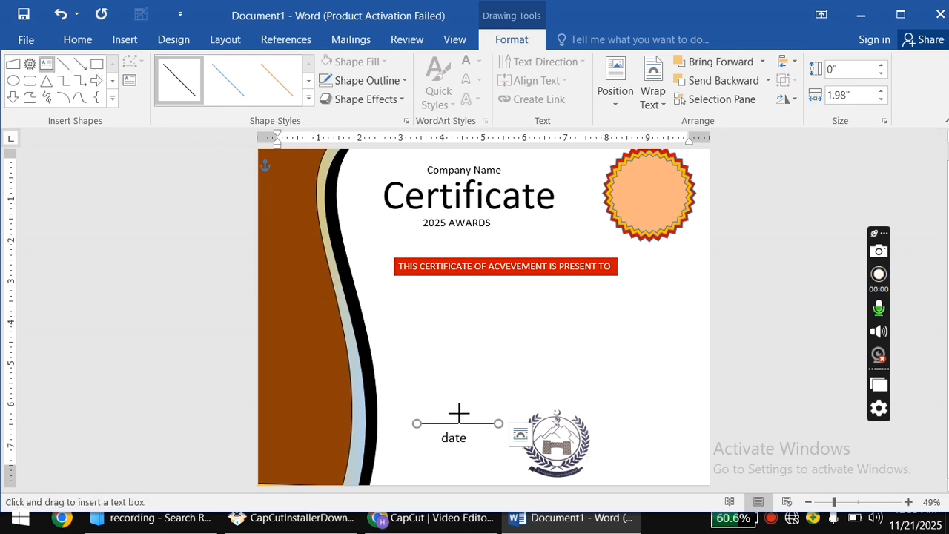
{"action": "left_click_drag", "start_coordinate": [415, 394], "coordinate": [512, 425]}
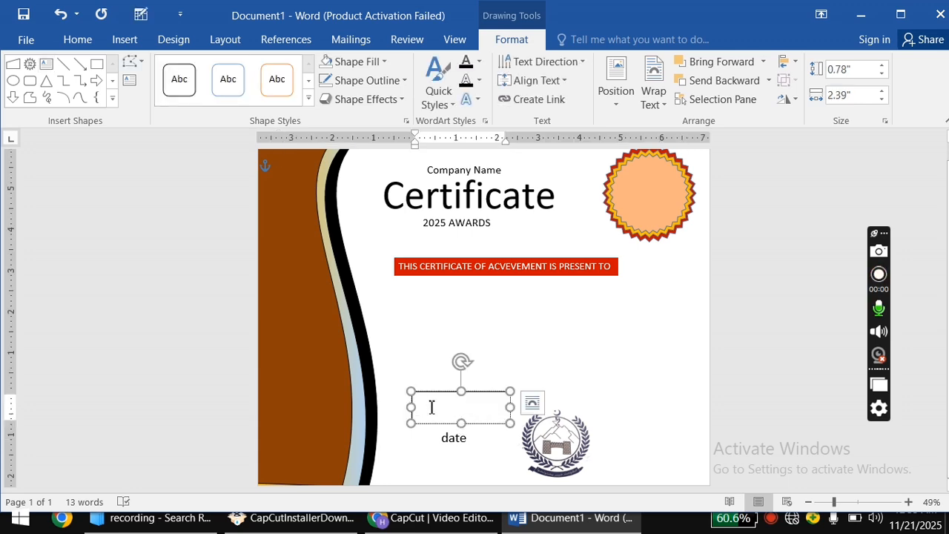
{"action": "type", "text": "20/11/2025"}
Set the date text to 20 pt and give its box no fill and no outline.
{"action": "left_click_drag", "start_coordinate": [452, 402], "coordinate": [403, 398]}
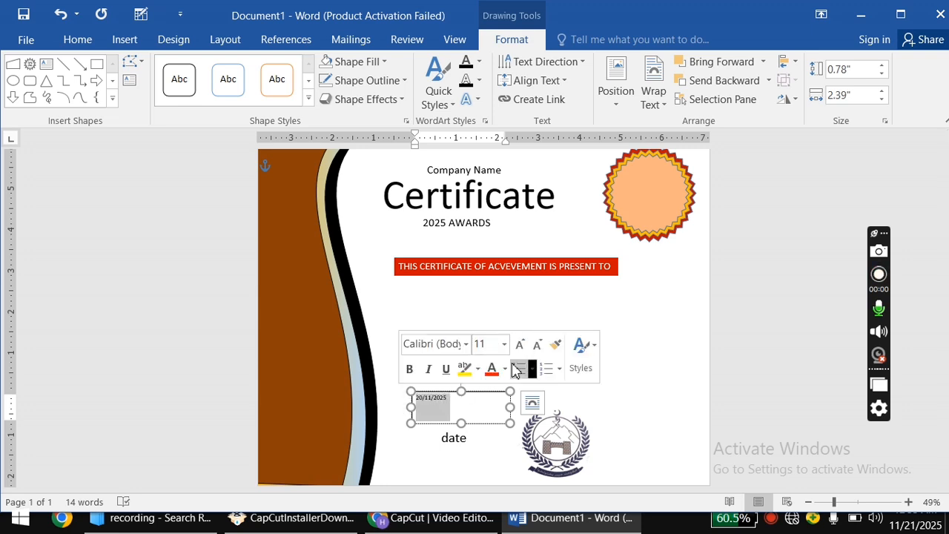
{"action": "left_click", "coordinate": [505, 344]}
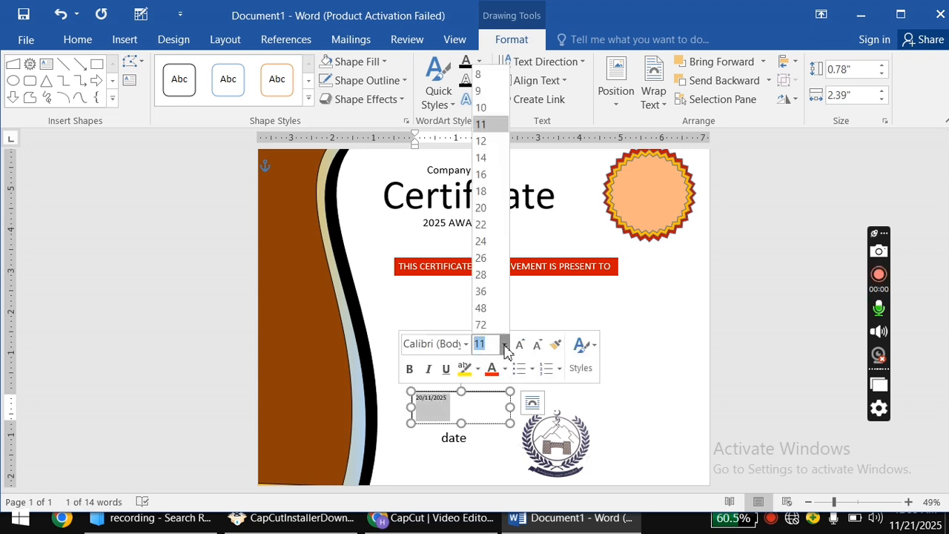
{"action": "left_click", "coordinate": [490, 212]}
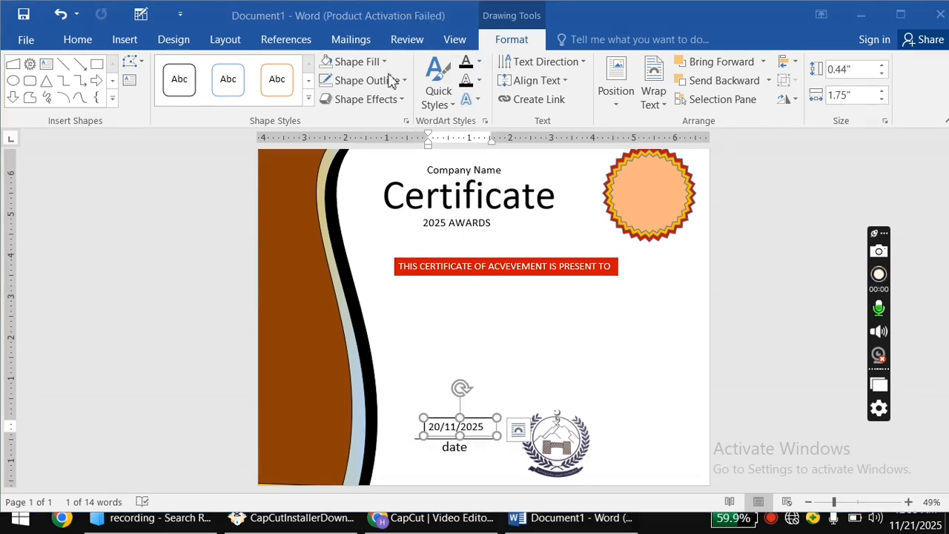
{"action": "left_click", "coordinate": [385, 64]}
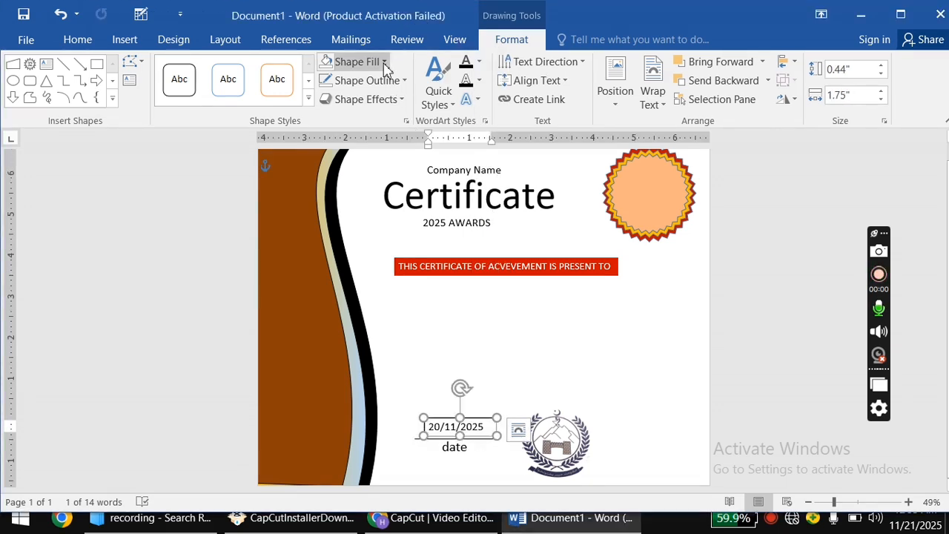
{"action": "left_click", "coordinate": [382, 65]}
{"action": "left_click", "coordinate": [351, 209]}
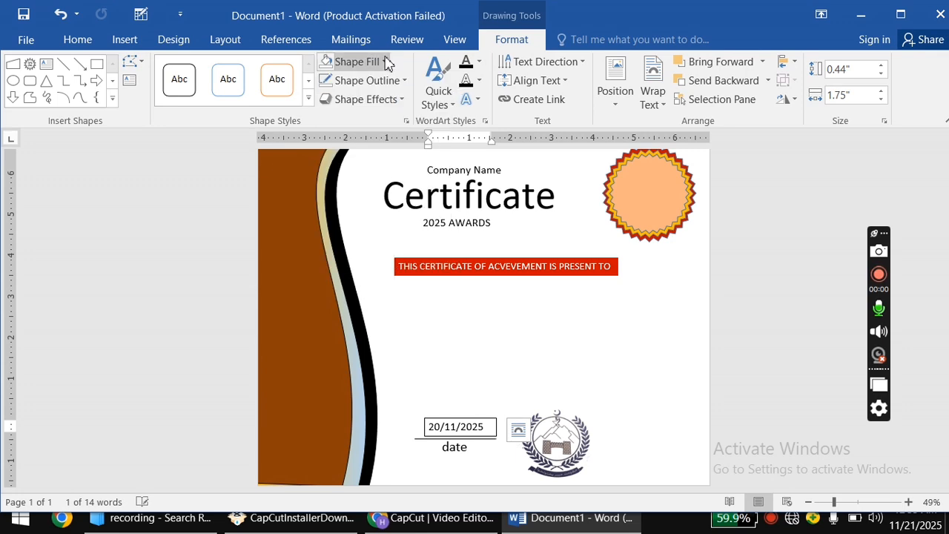
{"action": "left_click", "coordinate": [387, 84]}
{"action": "left_click", "coordinate": [342, 227]}
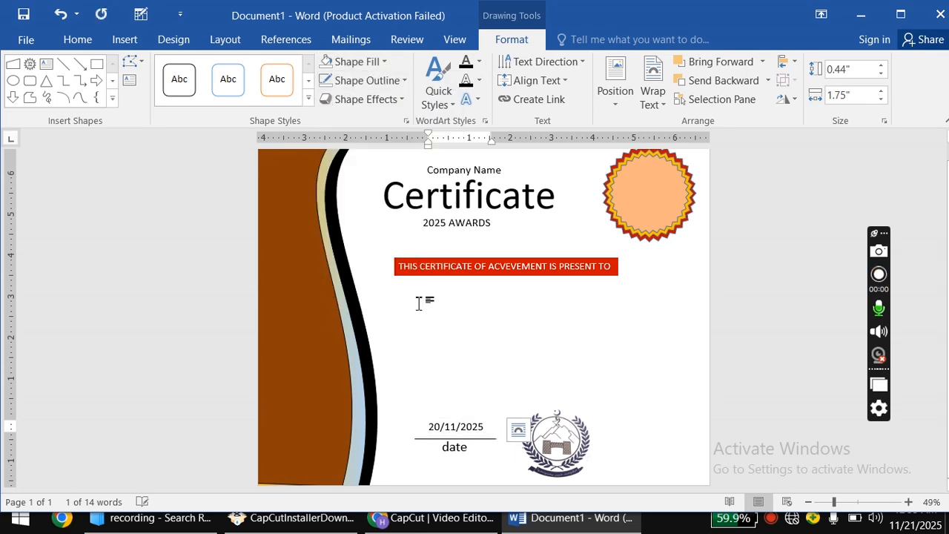
Lower the 20/11/2025 box so the date rests on the line.
{"action": "left_click", "coordinate": [456, 427]}
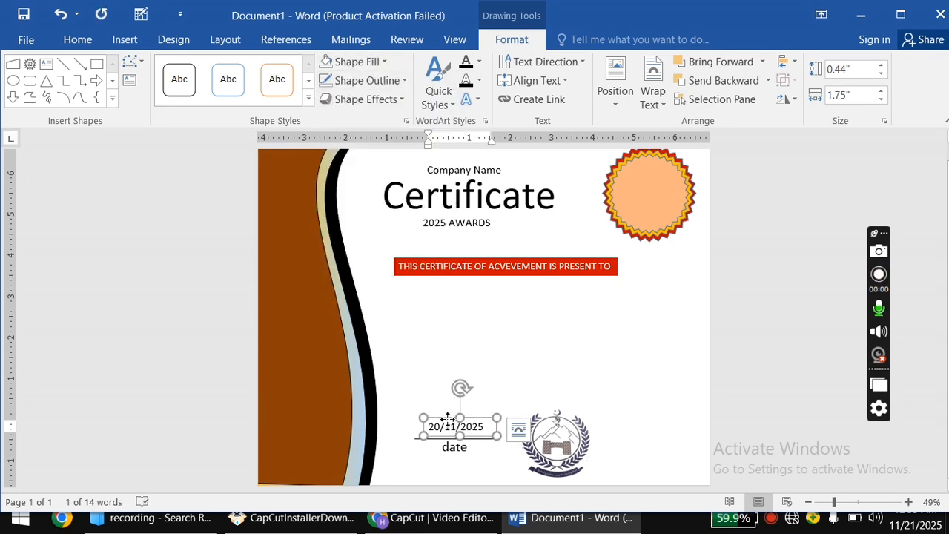
{"action": "left_click_drag", "start_coordinate": [447, 419], "coordinate": [448, 424]}
{"action": "left_click", "coordinate": [502, 393]}
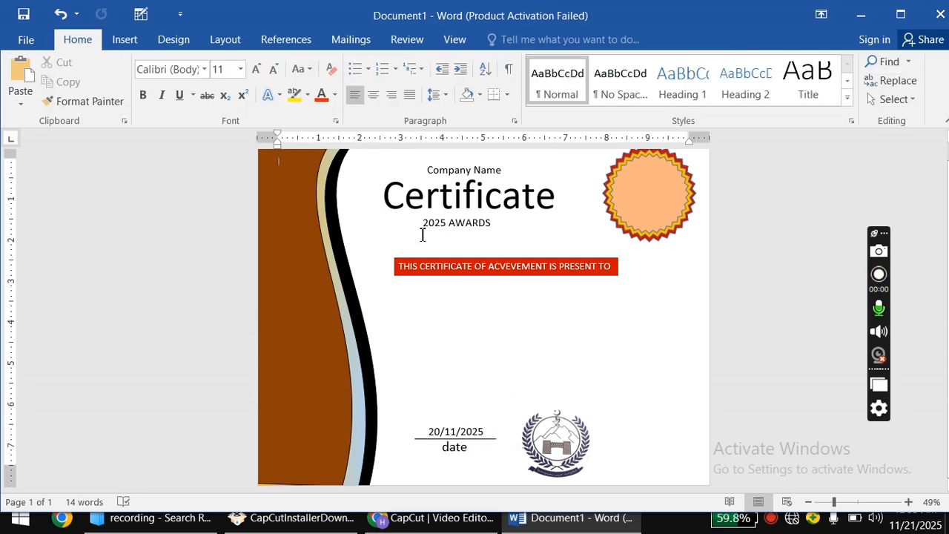
Draw a text box at the lower right, beside the bottom emblem.
{"action": "left_click", "coordinate": [126, 40]}
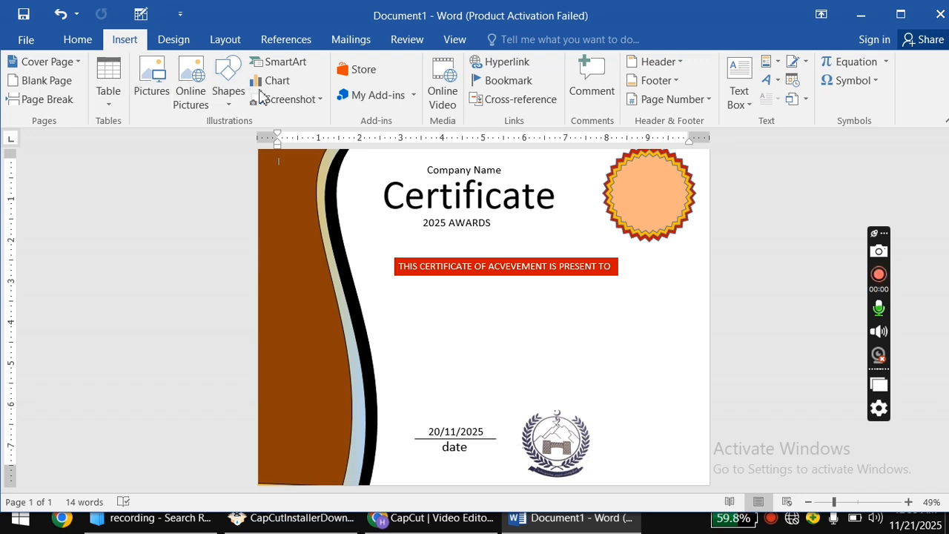
{"action": "left_click", "coordinate": [229, 88]}
{"action": "left_click", "coordinate": [222, 140]}
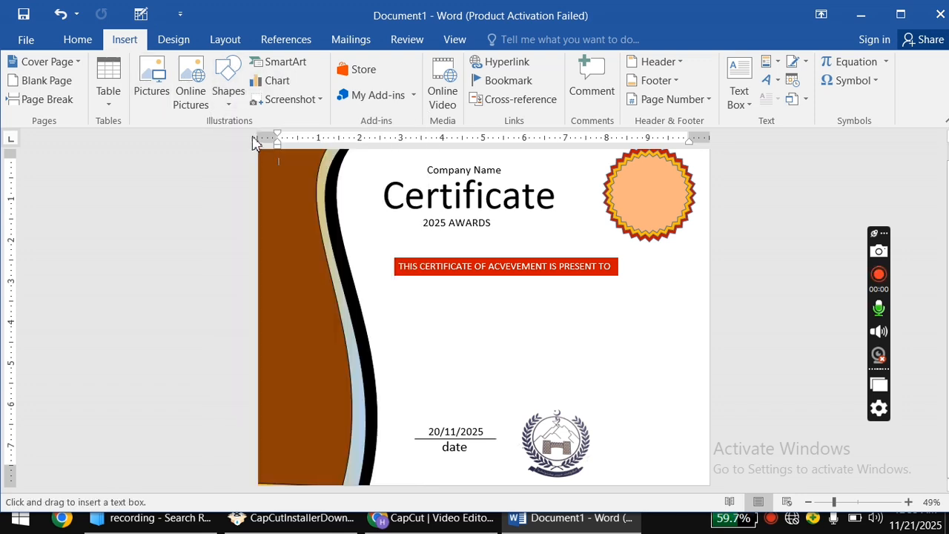
{"action": "left_click_drag", "start_coordinate": [613, 435], "coordinate": [699, 466]}
{"action": "left_click_drag", "start_coordinate": [613, 450], "coordinate": [601, 450]}
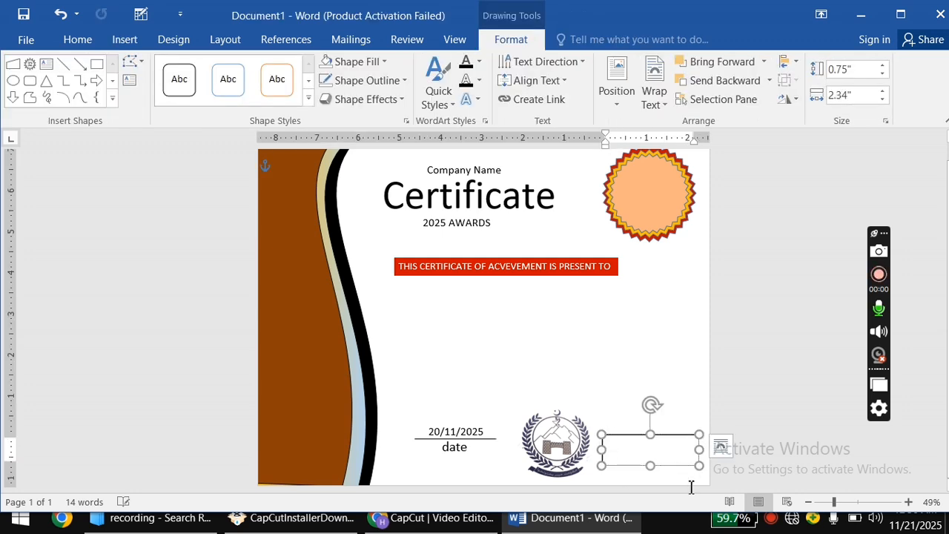
Enter 'Signature' in the box, capitalised, at 22 pt.
{"action": "left_click", "coordinate": [95, 40]}
{"action": "left_click", "coordinate": [254, 69]}
{"action": "left_click", "coordinate": [254, 69]}
{"action": "left_click", "coordinate": [254, 69]}
{"action": "left_click", "coordinate": [255, 69]}
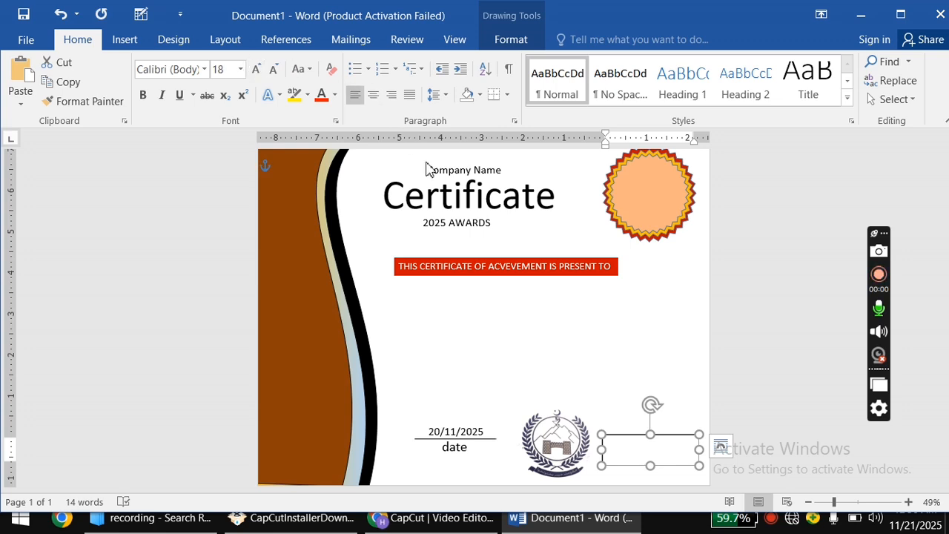
{"action": "left_click", "coordinate": [625, 440]}
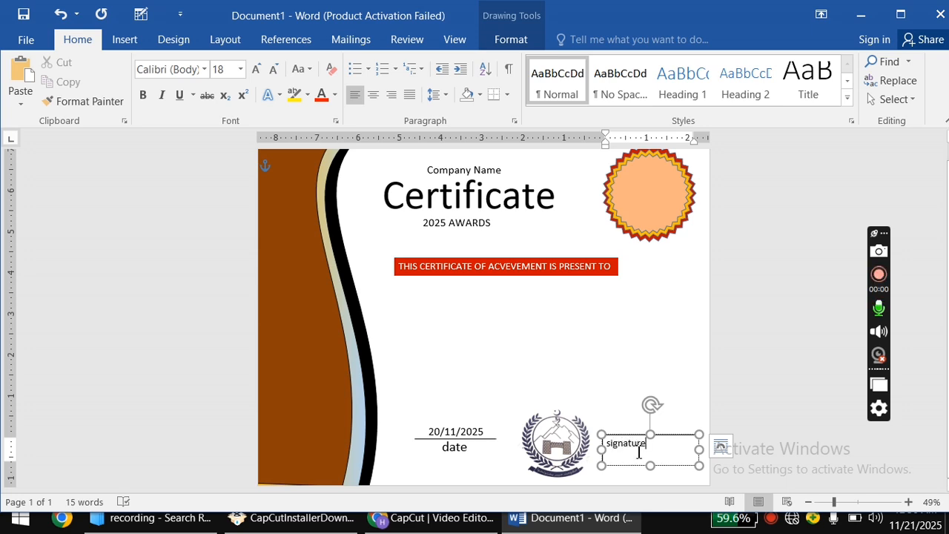
{"action": "left_click_drag", "start_coordinate": [651, 445], "coordinate": [597, 447]}
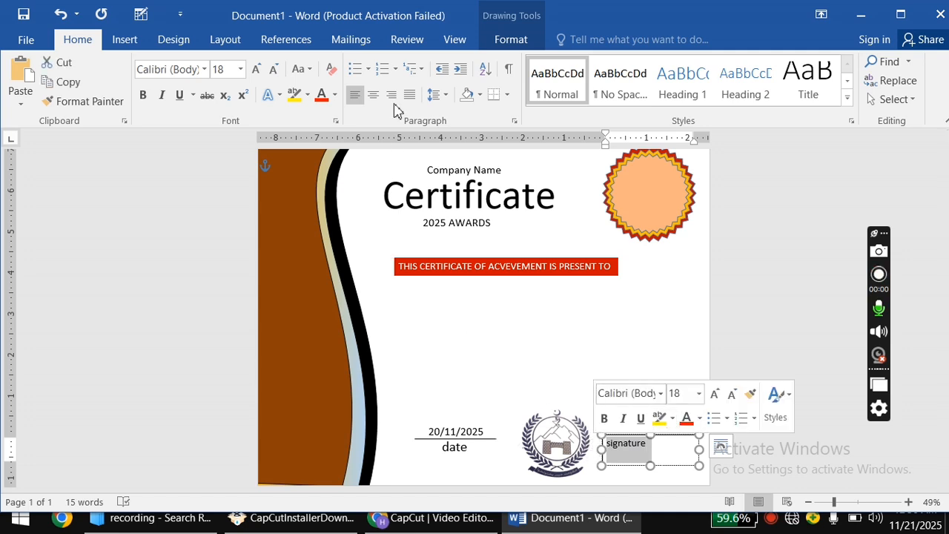
{"action": "left_click", "coordinate": [311, 69]}
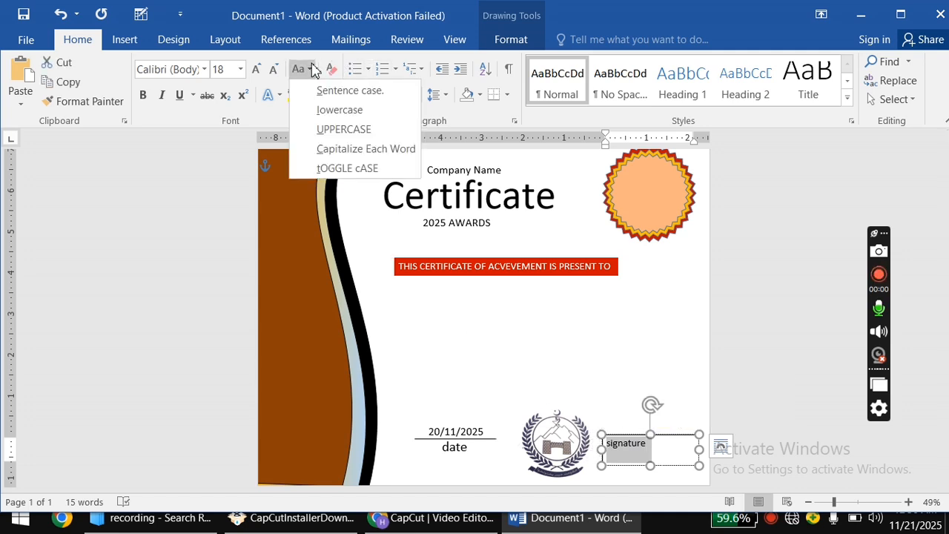
{"action": "left_click", "coordinate": [330, 148]}
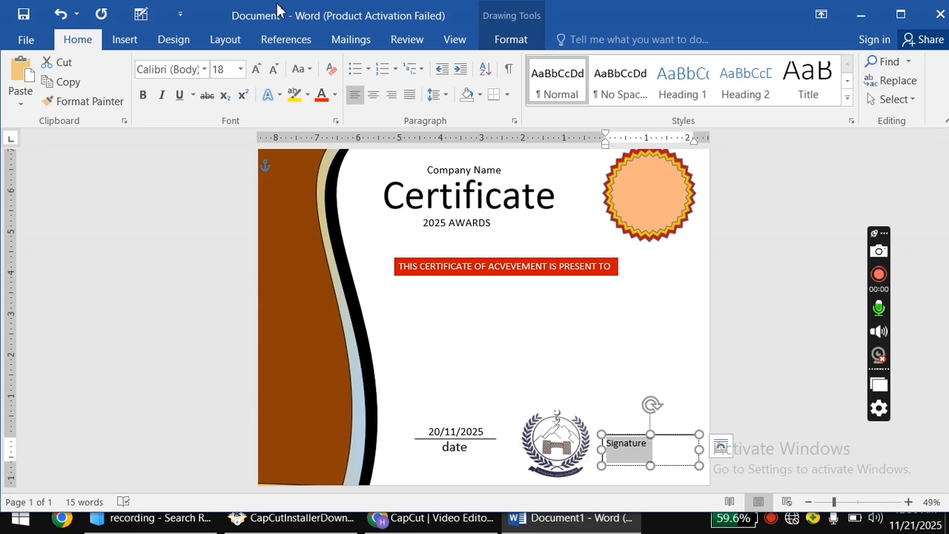
{"action": "left_click", "coordinate": [254, 71]}
{"action": "left_click", "coordinate": [254, 70]}
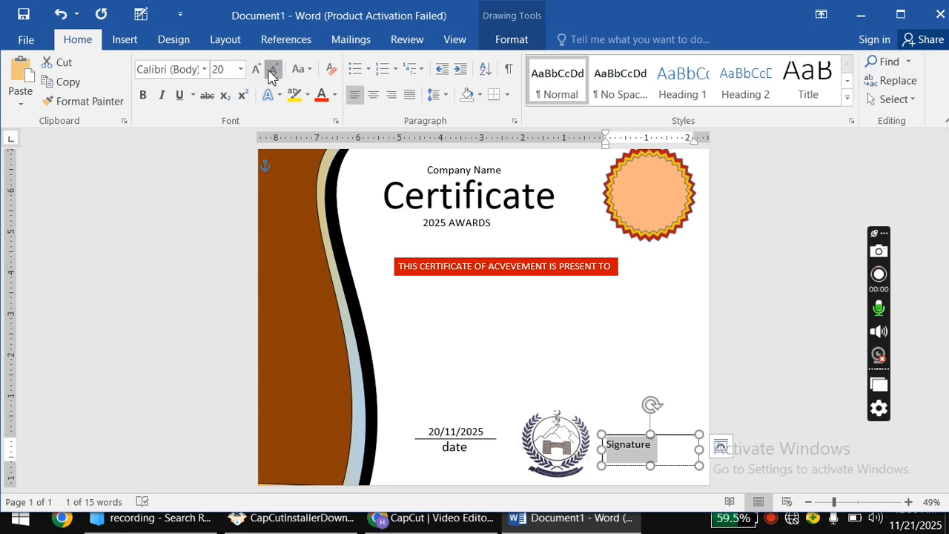
{"action": "left_click", "coordinate": [269, 72]}
{"action": "left_click", "coordinate": [256, 69]}
{"action": "left_click", "coordinate": [256, 69]}
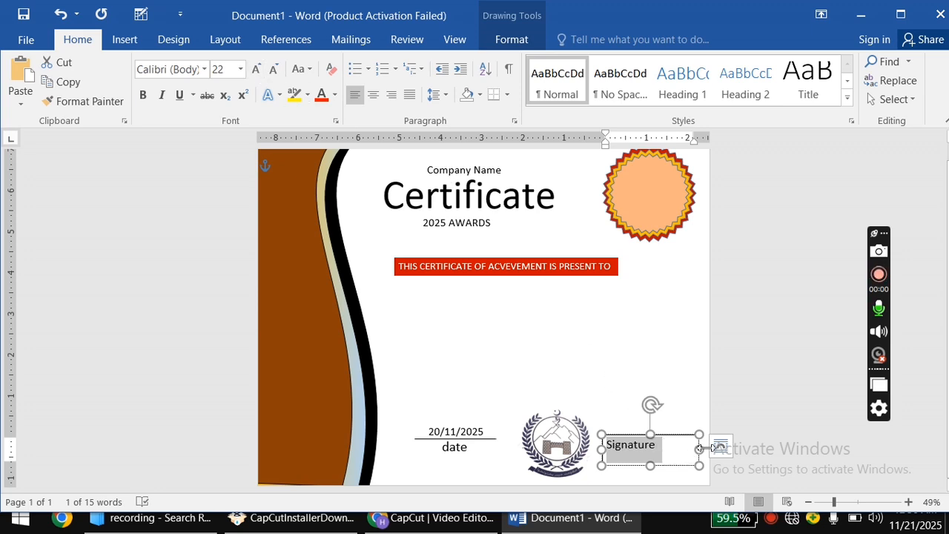
Narrow the Signature box and remove its fill and outline.
{"action": "mouse_move", "coordinate": [700, 450]}
{"action": "left_mouse_down"}
{"action": "mouse_move", "coordinate": [663, 449]}
{"action": "mouse_move", "coordinate": [676, 450]}
{"action": "mouse_move", "coordinate": [638, 465]}
{"action": "mouse_move", "coordinate": [625, 437]}
{"action": "mouse_move", "coordinate": [641, 444]}
{"action": "left_mouse_up"}
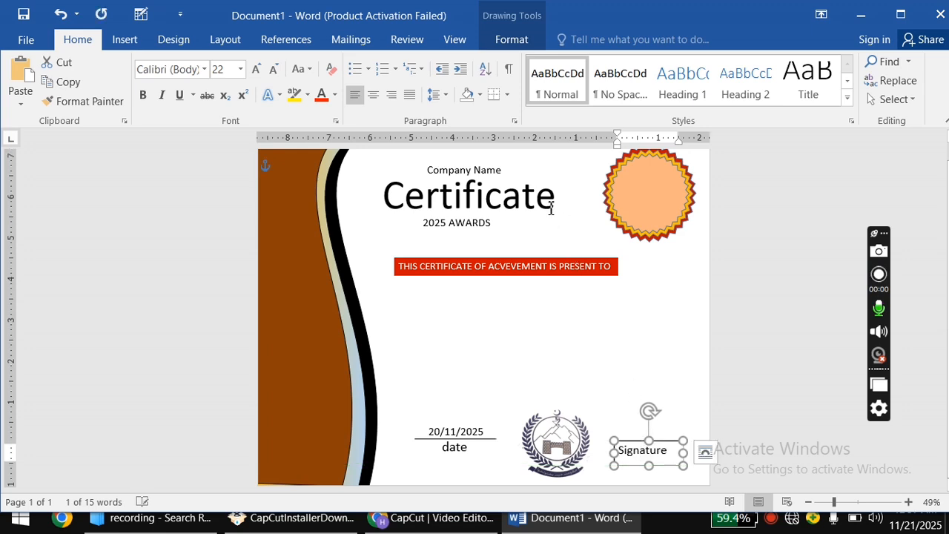
{"action": "left_click", "coordinate": [501, 39]}
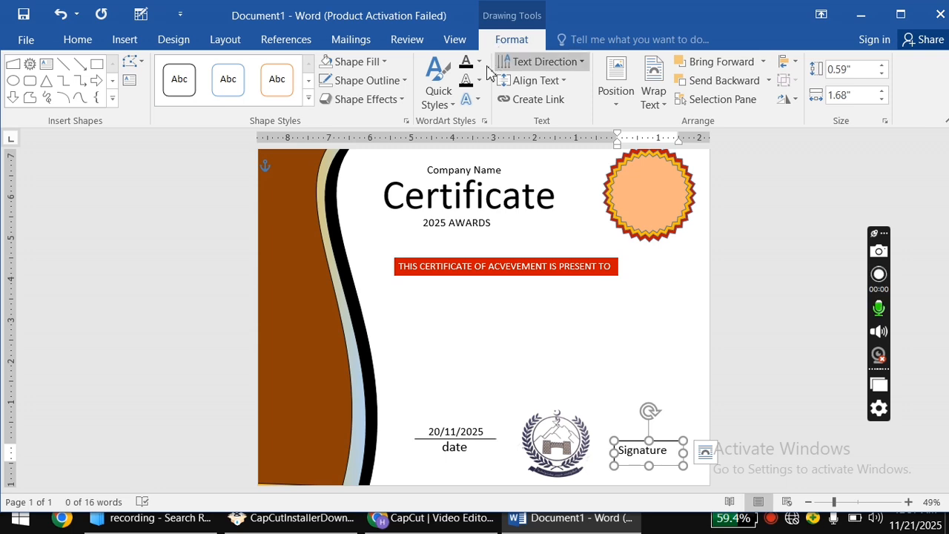
{"action": "left_click", "coordinate": [385, 62]}
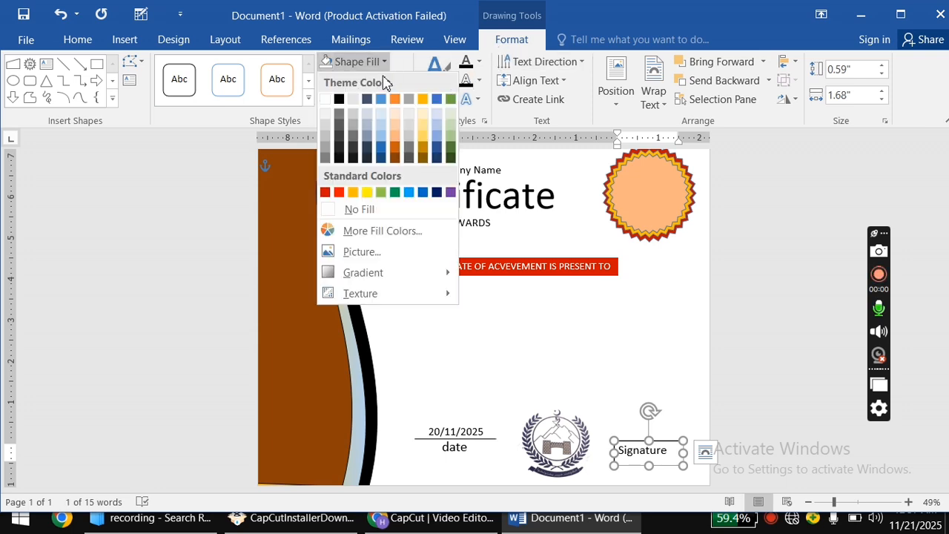
{"action": "left_click", "coordinate": [378, 211]}
{"action": "left_click", "coordinate": [387, 81]}
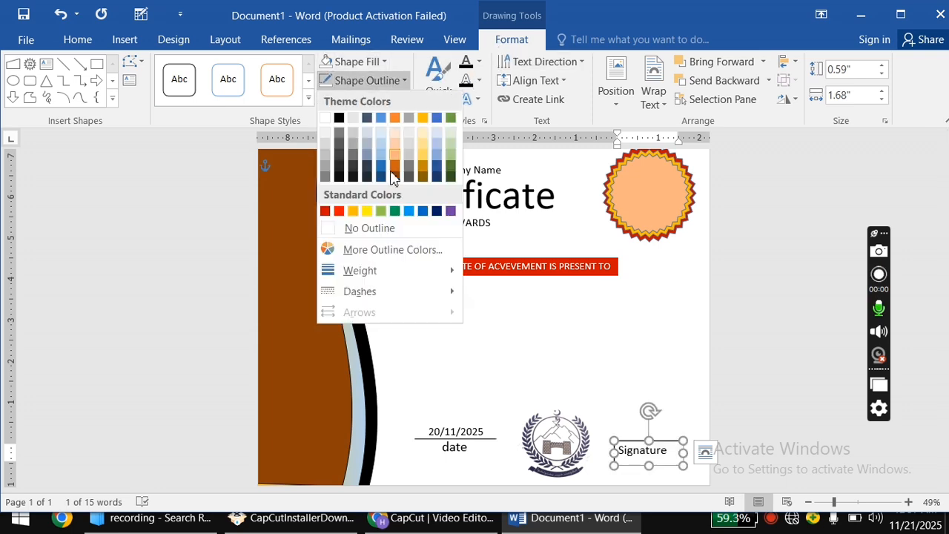
{"action": "left_click", "coordinate": [391, 228]}
{"action": "left_click", "coordinate": [616, 420]}
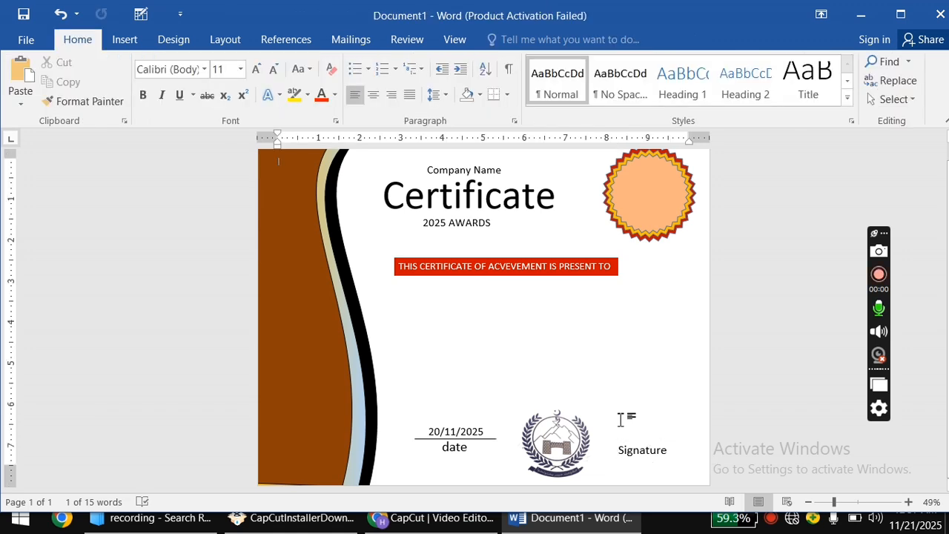
Draw a text box just above the Signature label.
{"action": "left_click", "coordinate": [135, 41]}
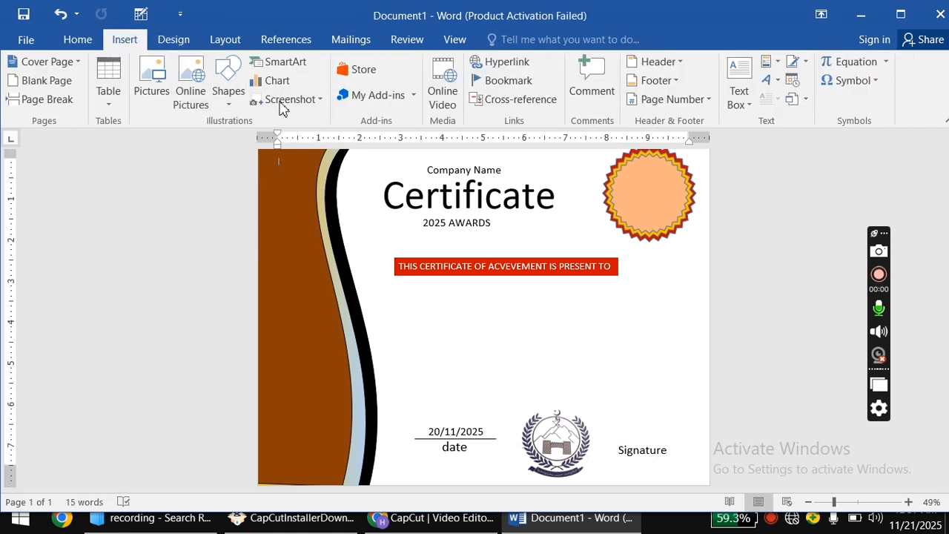
{"action": "left_click", "coordinate": [238, 94]}
{"action": "left_click", "coordinate": [254, 139]}
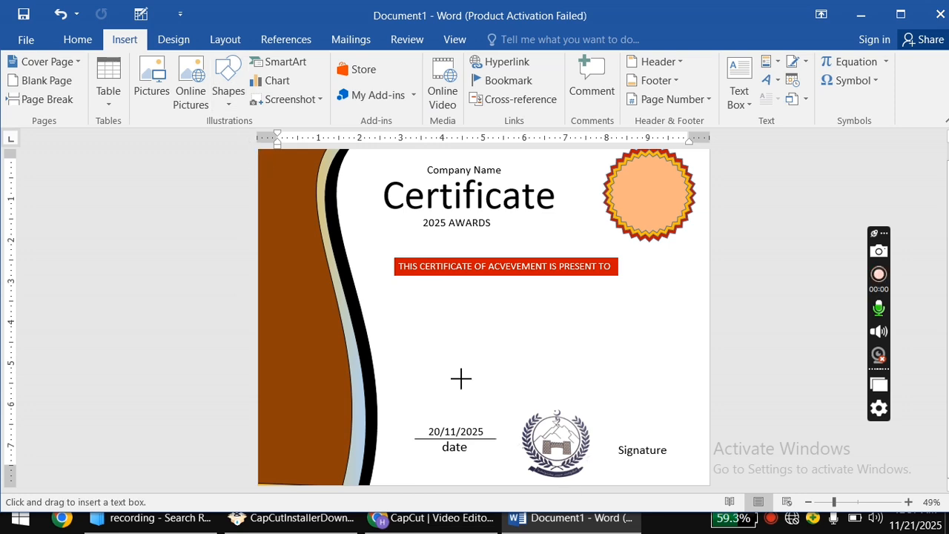
{"action": "mouse_move", "coordinate": [606, 415]}
{"action": "left_mouse_down"}
{"action": "mouse_move", "coordinate": [674, 447]}
{"action": "mouse_move", "coordinate": [698, 445]}
{"action": "left_mouse_up"}
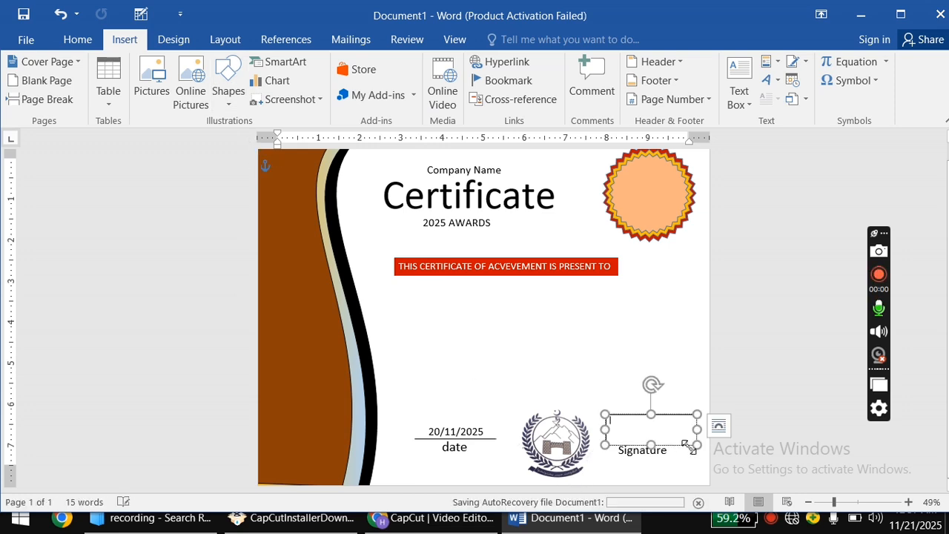
{"action": "left_click_drag", "start_coordinate": [634, 416], "coordinate": [625, 416]}
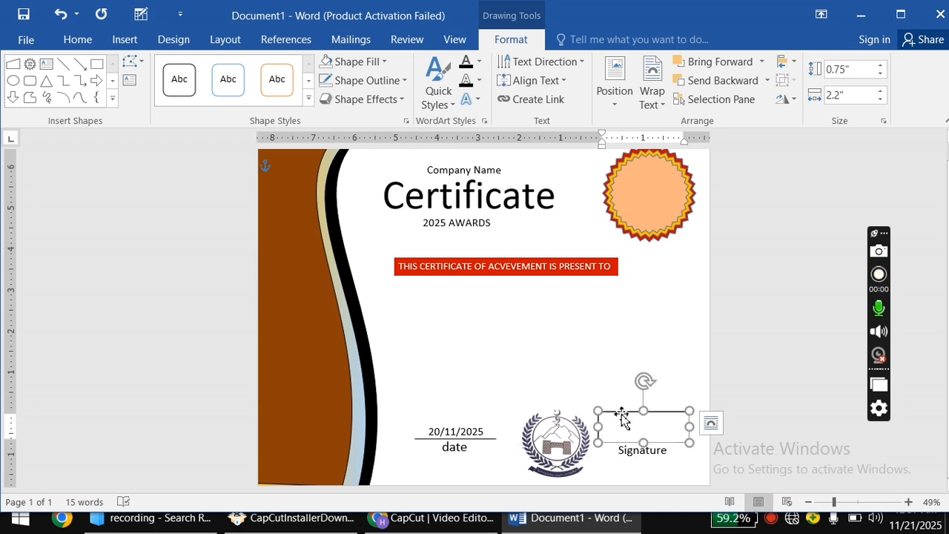
Fill the box with the 'Untitled sign' picture from Documents, working offline.
{"action": "left_click", "coordinate": [351, 62]}
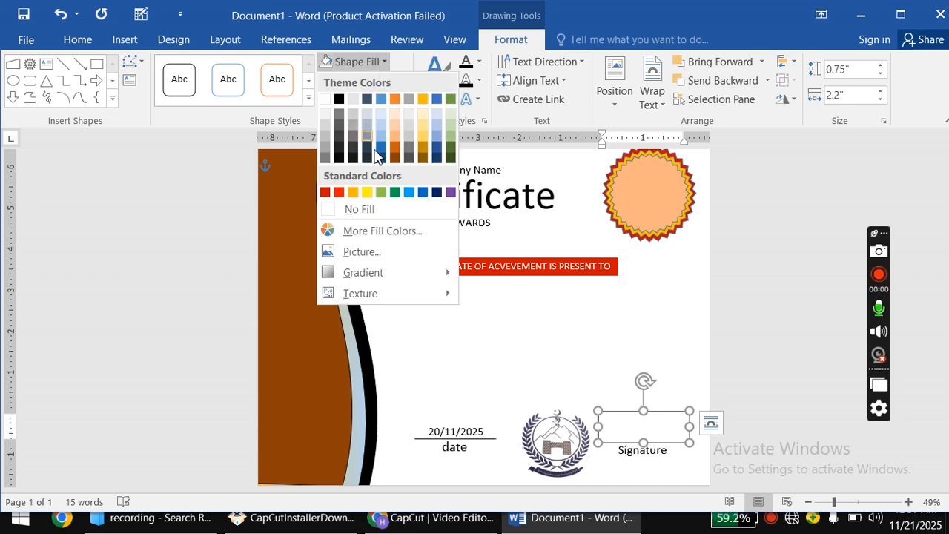
{"action": "left_click", "coordinate": [361, 251]}
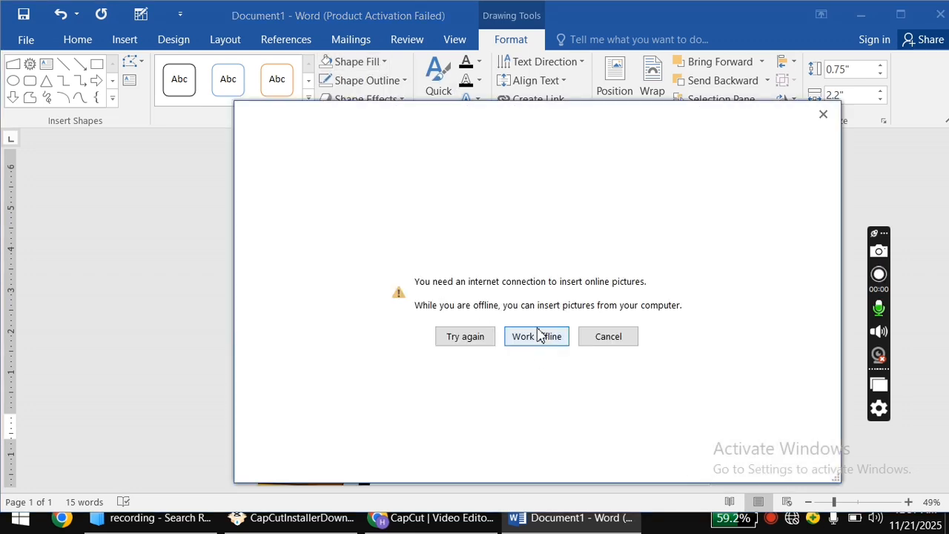
{"action": "left_click", "coordinate": [539, 339]}
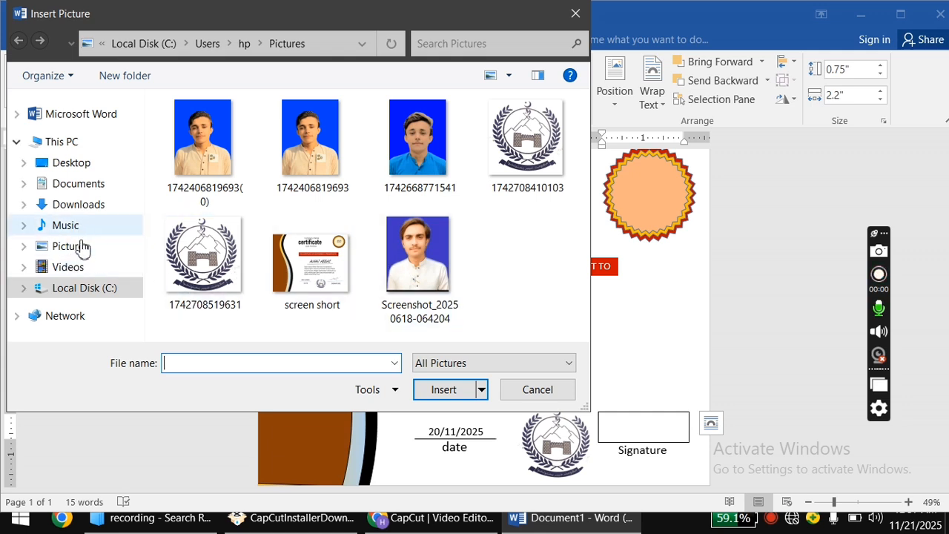
{"action": "left_click", "coordinate": [87, 142]}
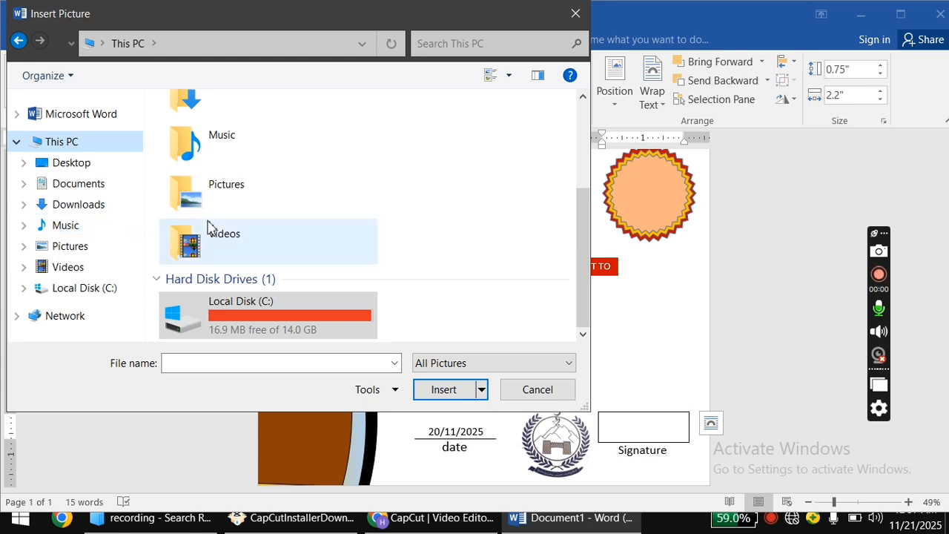
{"action": "left_click", "coordinate": [77, 163]}
{"action": "left_click", "coordinate": [80, 184]}
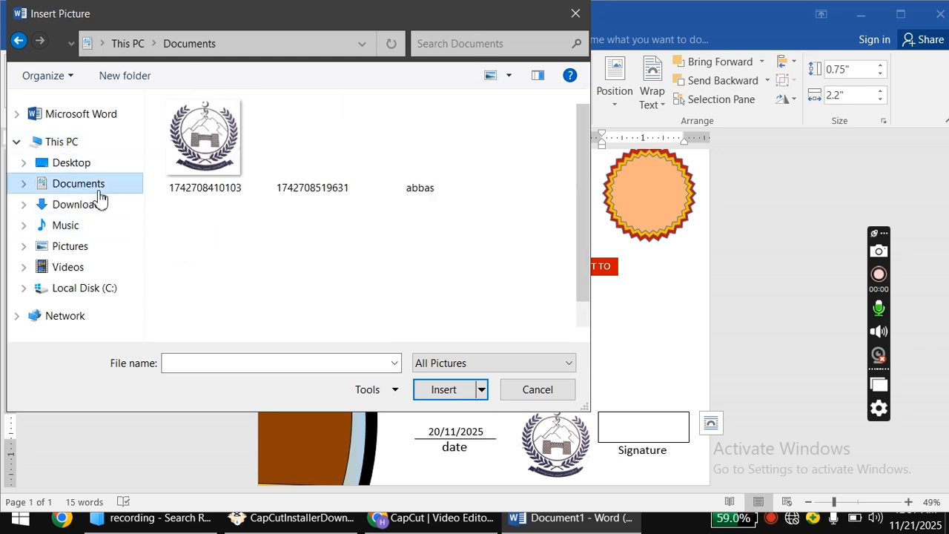
{"action": "left_click", "coordinate": [230, 330]}
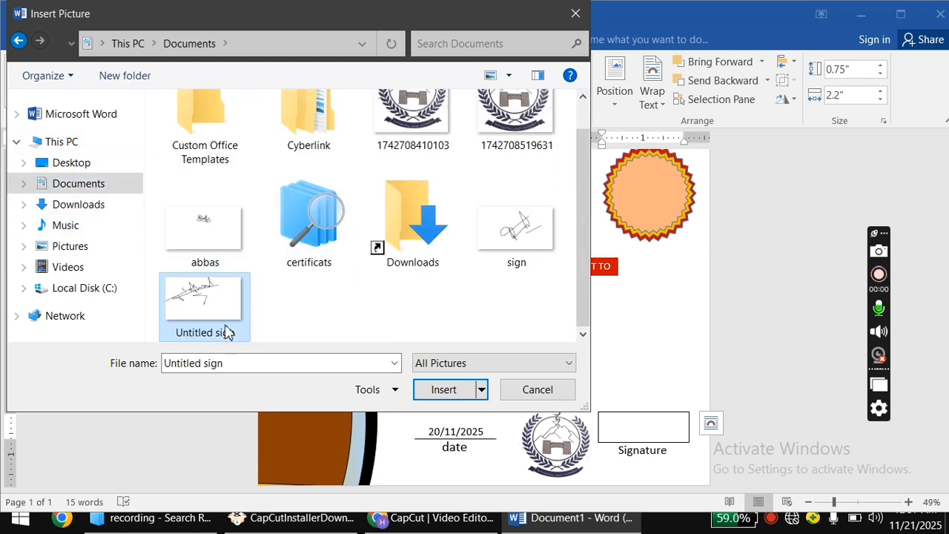
{"action": "left_click", "coordinate": [441, 390]}
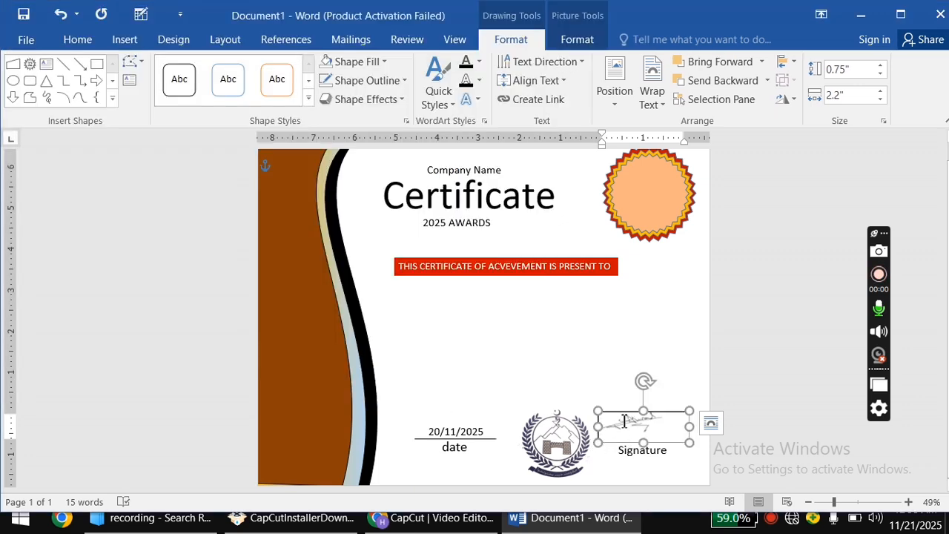
Reposition the signature picture right, just above the Signature label, with no visible border.
{"action": "left_click_drag", "start_coordinate": [621, 417], "coordinate": [627, 419]}
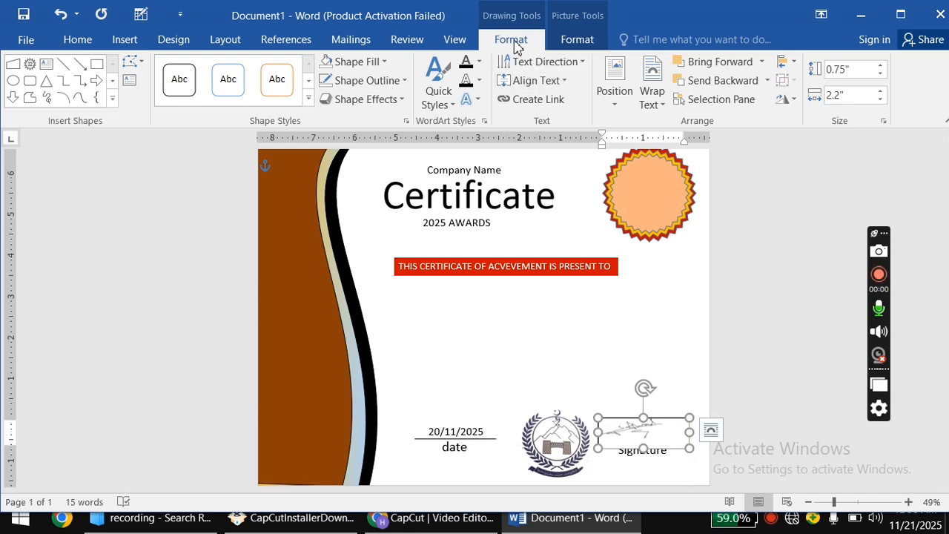
{"action": "left_click", "coordinate": [377, 61]}
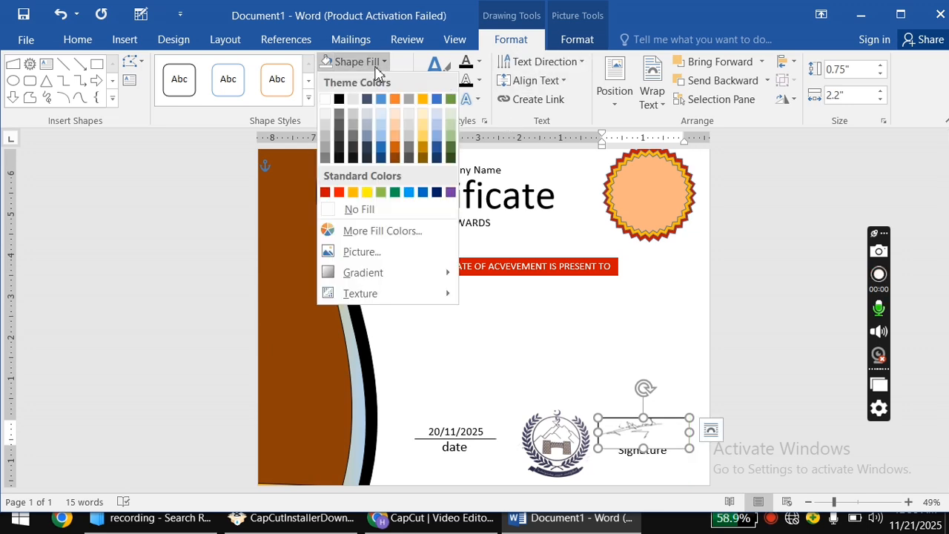
{"action": "key", "text": "Escape"}
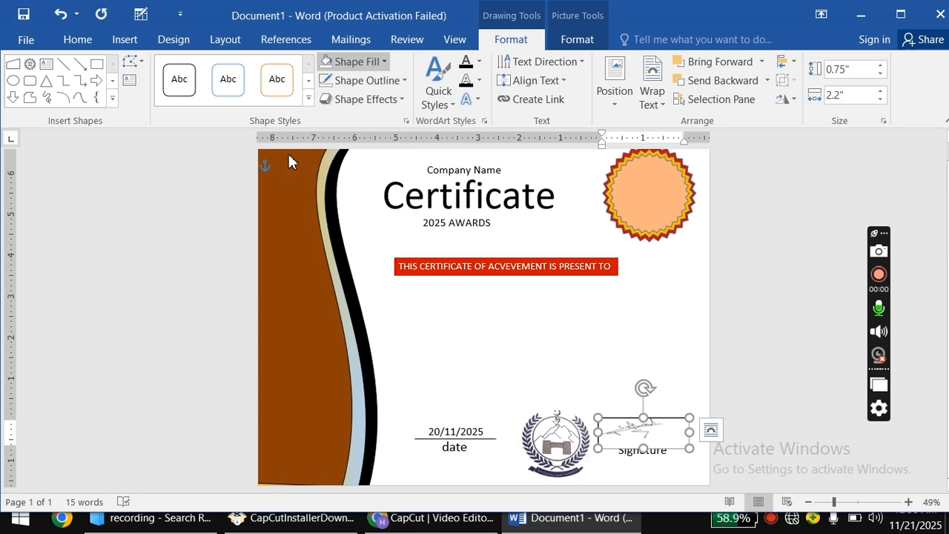
{"action": "left_click", "coordinate": [367, 80]}
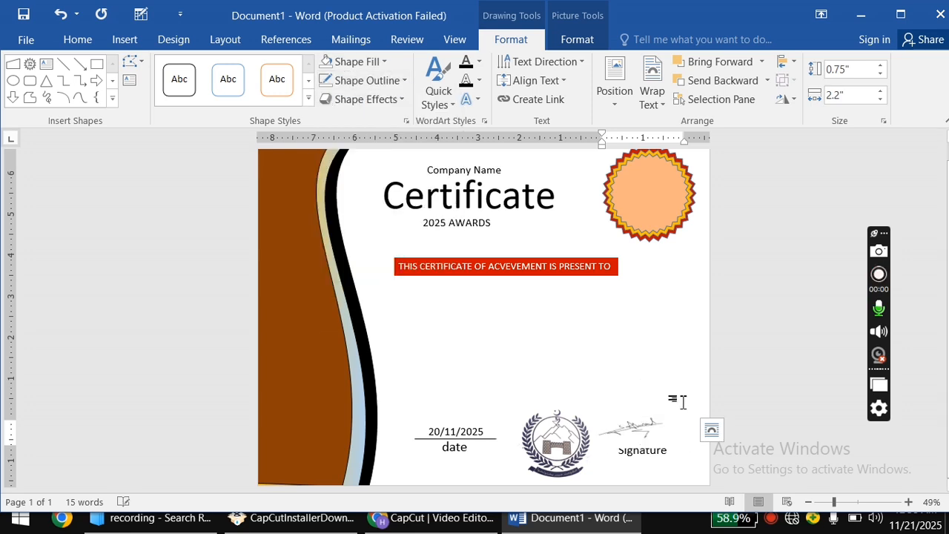
{"action": "left_click", "coordinate": [668, 420]}
{"action": "mouse_move", "coordinate": [668, 421]}
{"action": "left_mouse_down"}
{"action": "mouse_move", "coordinate": [696, 422]}
{"action": "mouse_move", "coordinate": [667, 414]}
{"action": "left_mouse_up"}
{"action": "left_click", "coordinate": [611, 387]}
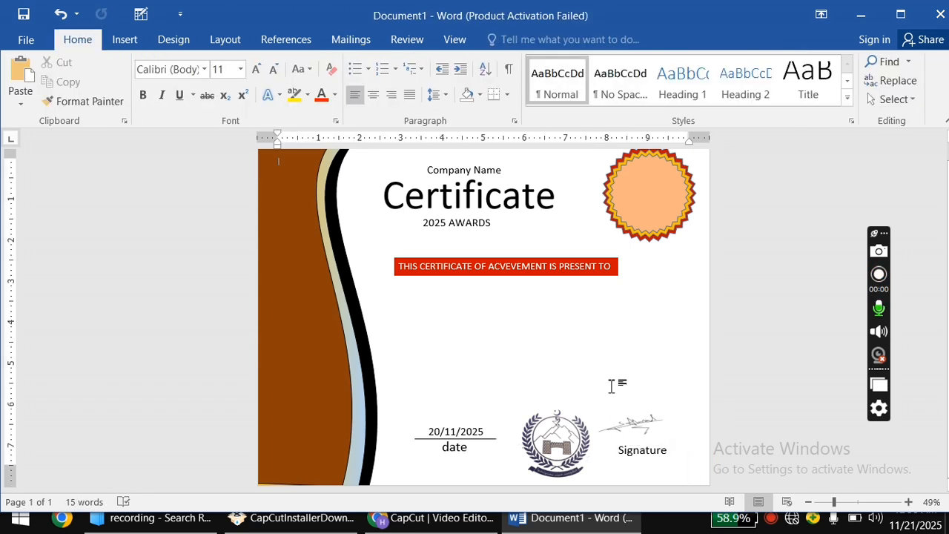
Draw a black horizontal line under the signature picture, shortened from its right end.
{"action": "left_click", "coordinate": [126, 39]}
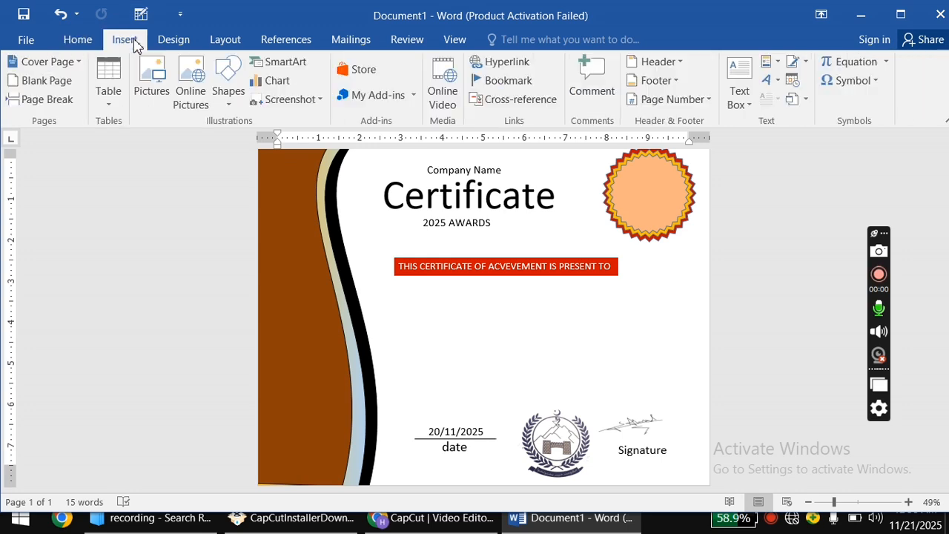
{"action": "left_click", "coordinate": [227, 85]}
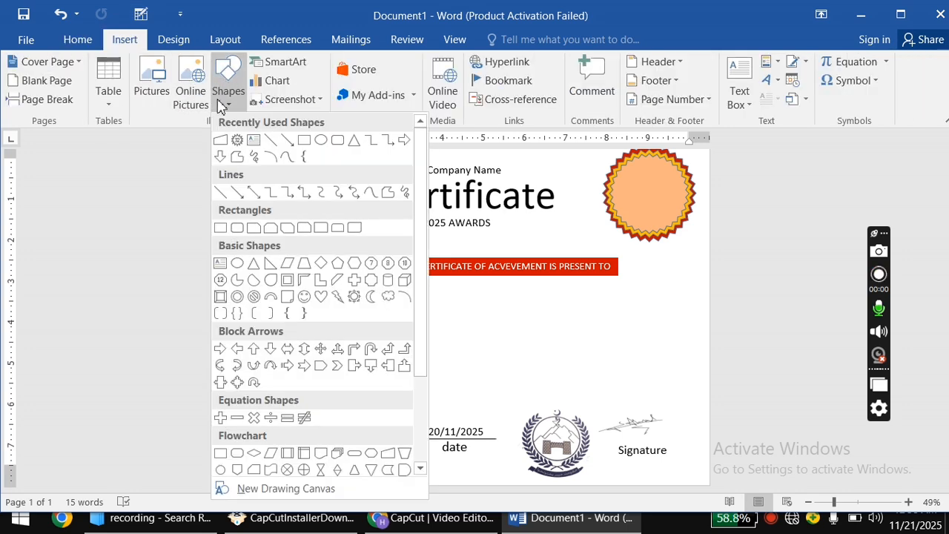
{"action": "left_click", "coordinate": [220, 192]}
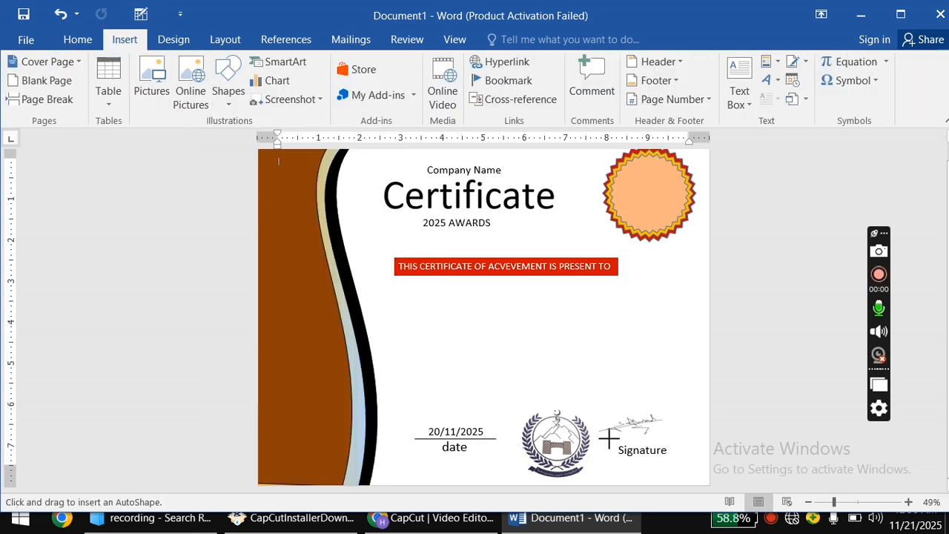
{"action": "left_click_drag", "start_coordinate": [609, 438], "coordinate": [692, 436]}
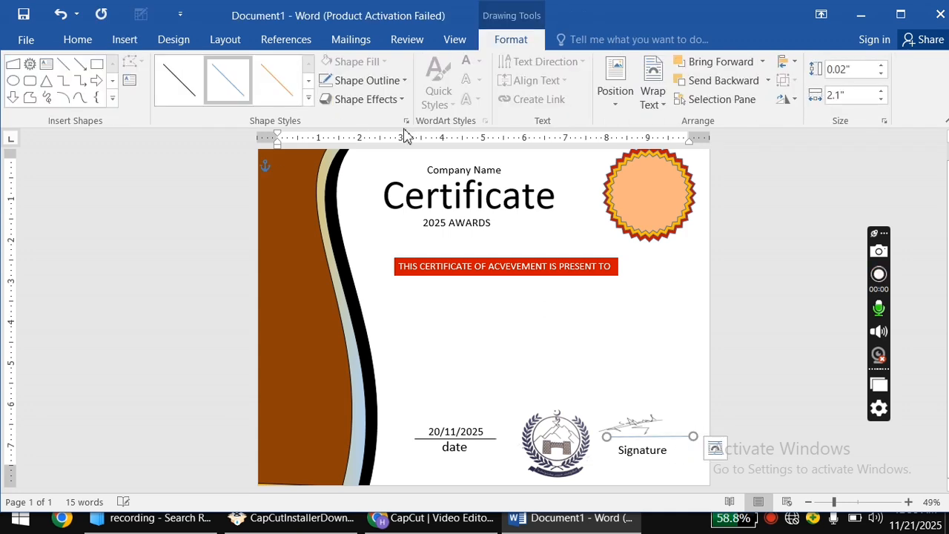
{"action": "left_click", "coordinate": [197, 80]}
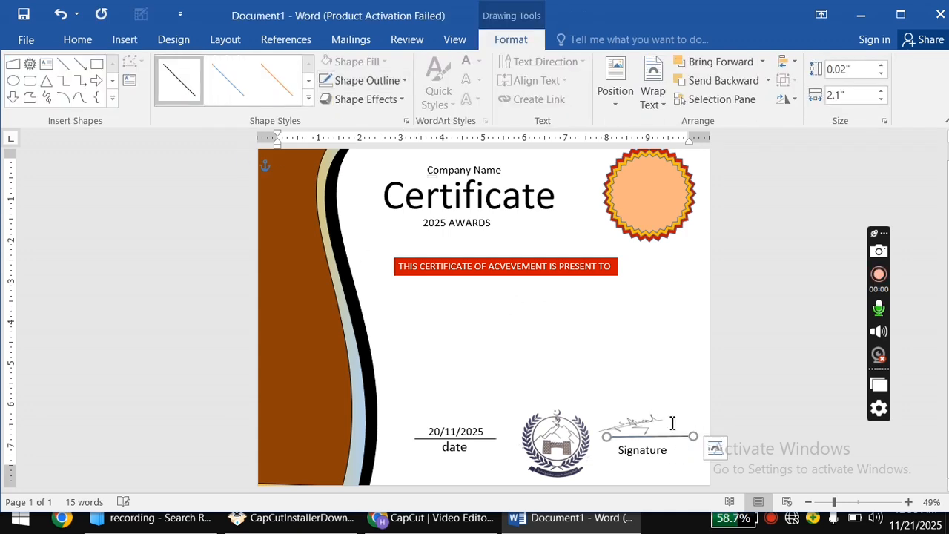
{"action": "left_click_drag", "start_coordinate": [695, 439], "coordinate": [675, 437]}
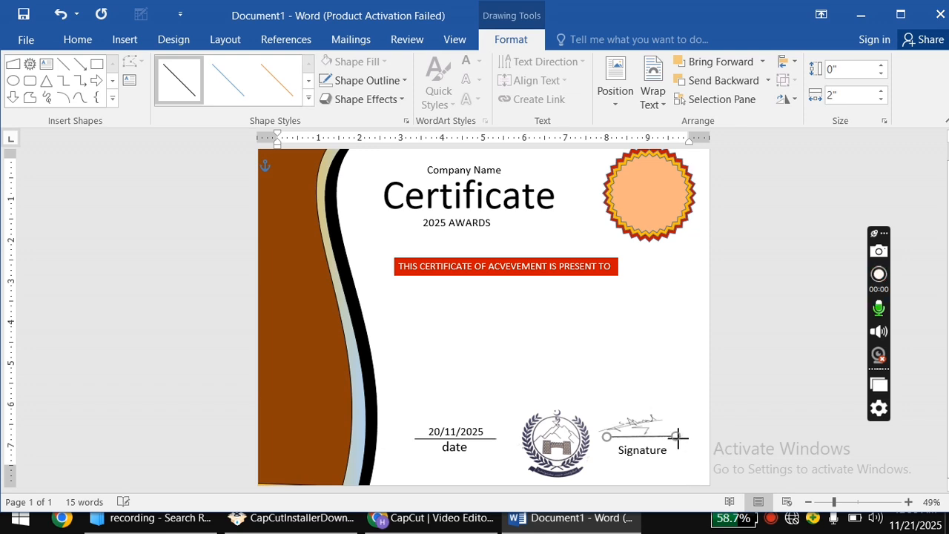
Nudge the signature picture right and up so it sits over the line.
{"action": "left_click", "coordinate": [642, 426]}
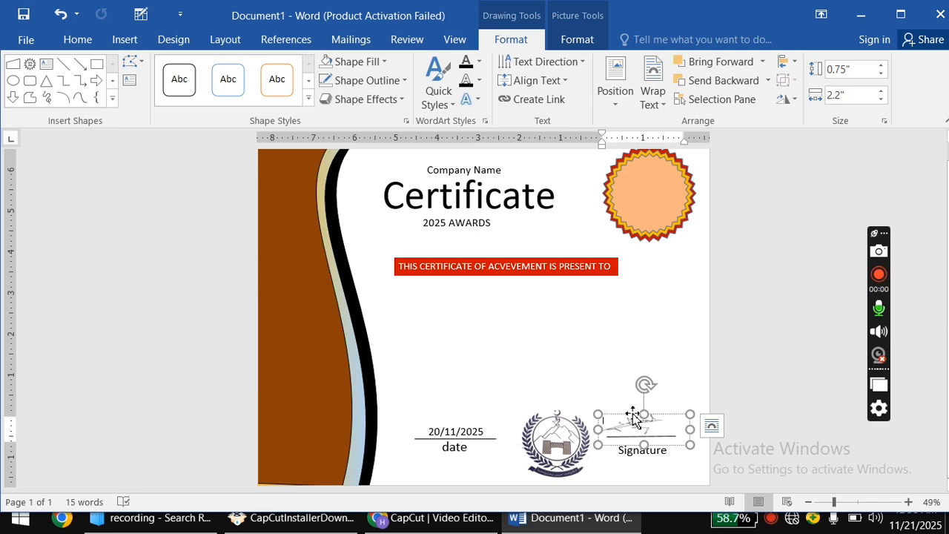
{"action": "mouse_move", "coordinate": [632, 419]}
{"action": "left_mouse_down"}
{"action": "mouse_move", "coordinate": [660, 409]}
{"action": "mouse_move", "coordinate": [632, 406]}
{"action": "mouse_move", "coordinate": [639, 410]}
{"action": "left_mouse_up"}
{"action": "left_click", "coordinate": [625, 375]}
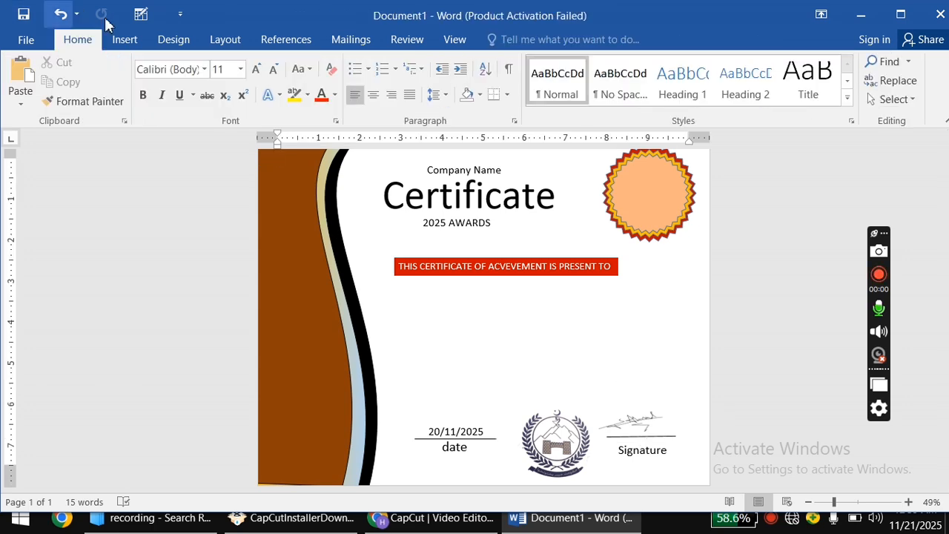
Draw a text box beneath the red banner and move it into place.
{"action": "left_click", "coordinate": [146, 40]}
{"action": "left_click", "coordinate": [223, 86]}
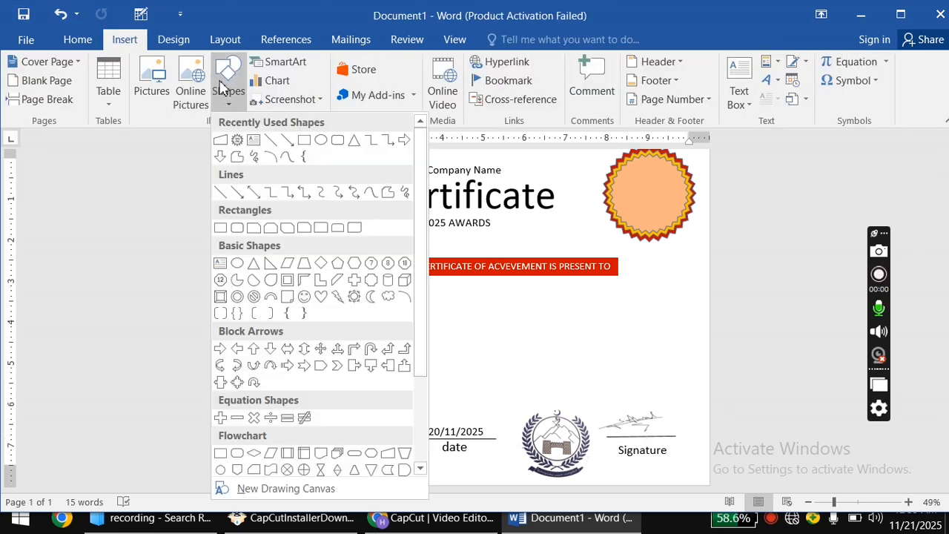
{"action": "left_click", "coordinate": [254, 139]}
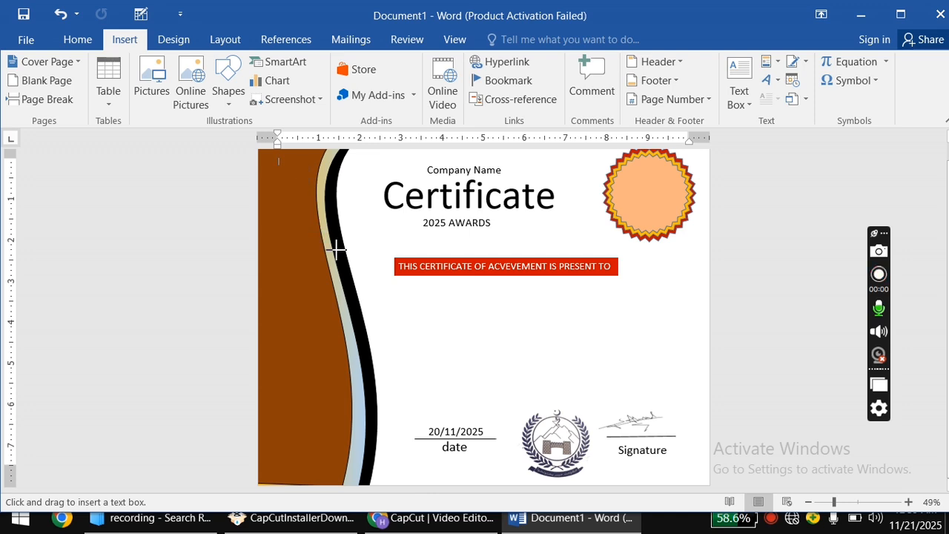
{"action": "left_click_drag", "start_coordinate": [421, 297], "coordinate": [541, 348]}
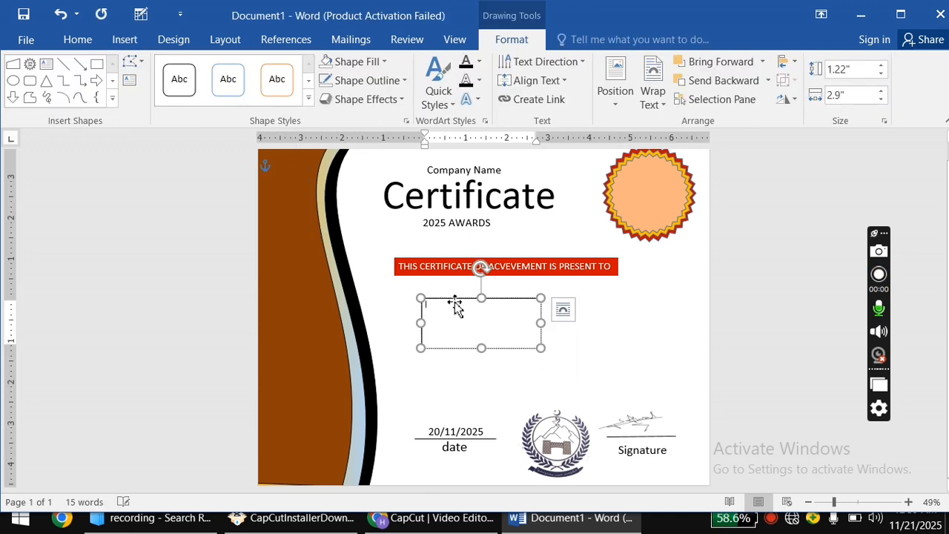
{"action": "left_click_drag", "start_coordinate": [455, 306], "coordinate": [488, 288]}
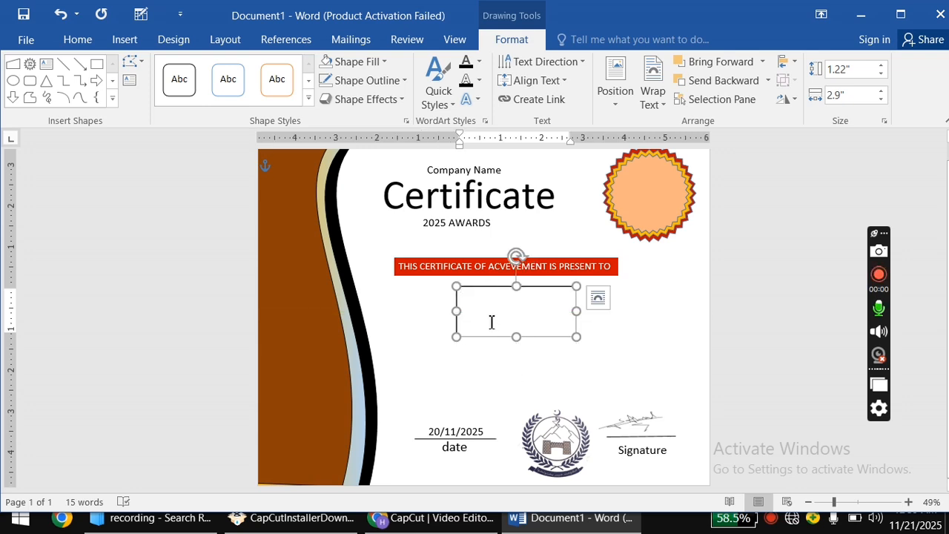
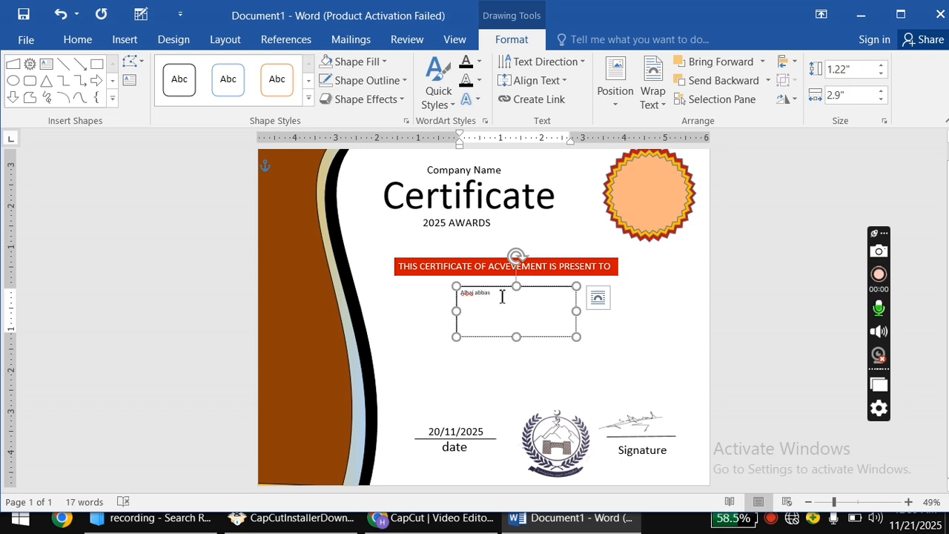
Type the recipient's full name into the box and select it.
{"action": "left_click_drag", "start_coordinate": [502, 296], "coordinate": [460, 289]}
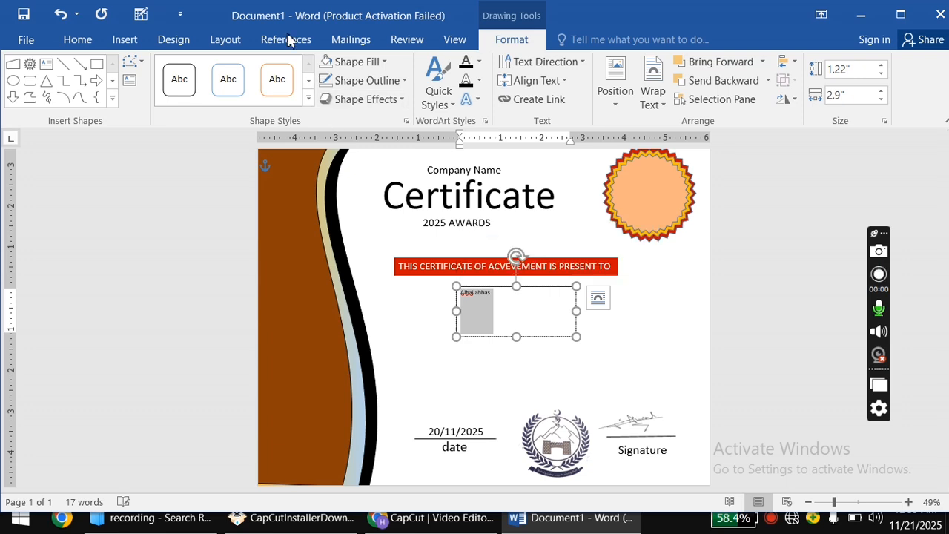
{"action": "left_click", "coordinate": [73, 45]}
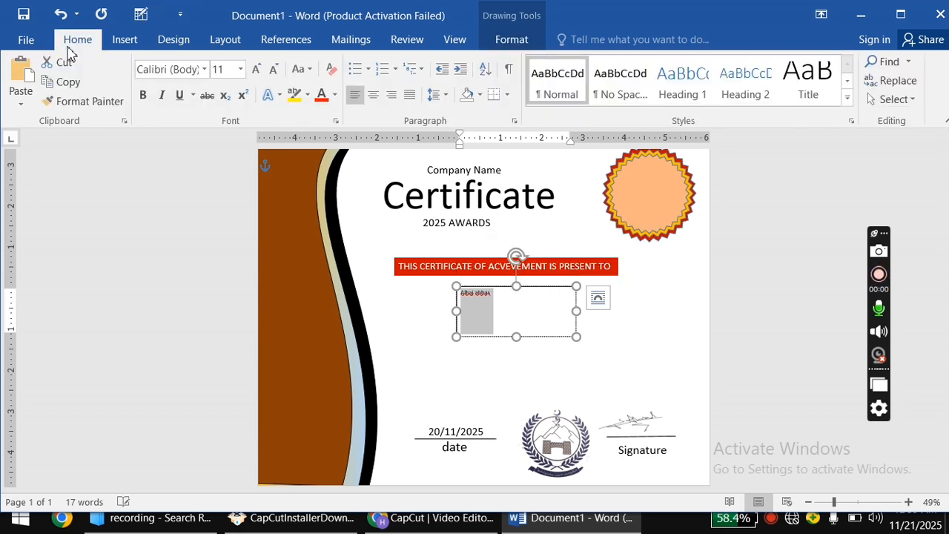
Set the recipient's name to 22 pt, then grow it to 28 pt.
{"action": "left_click", "coordinate": [240, 69]}
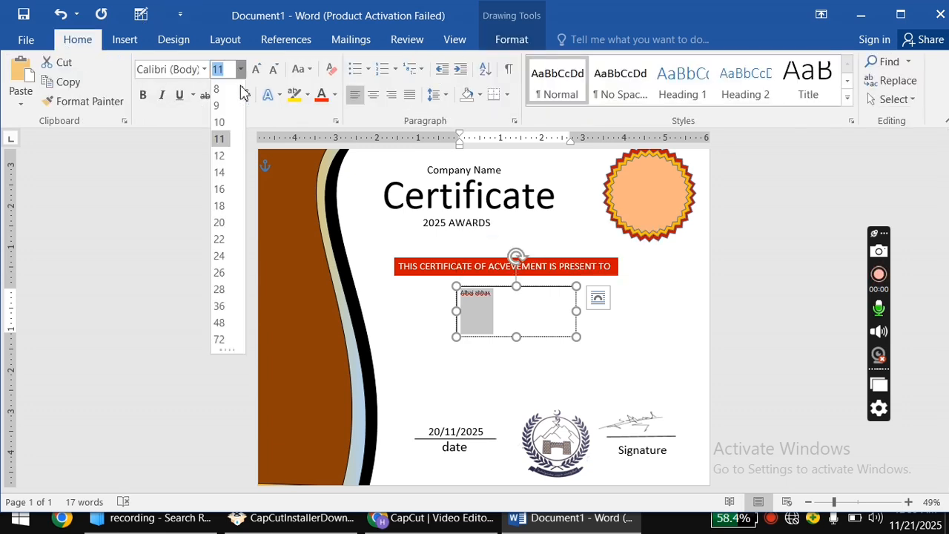
{"action": "left_click", "coordinate": [219, 239]}
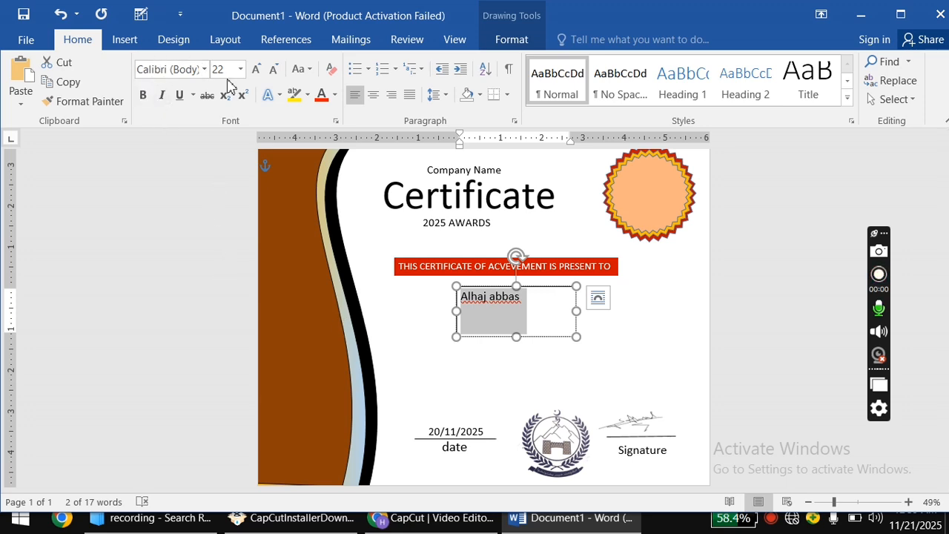
{"action": "left_click", "coordinate": [256, 69]}
{"action": "left_click", "coordinate": [256, 69]}
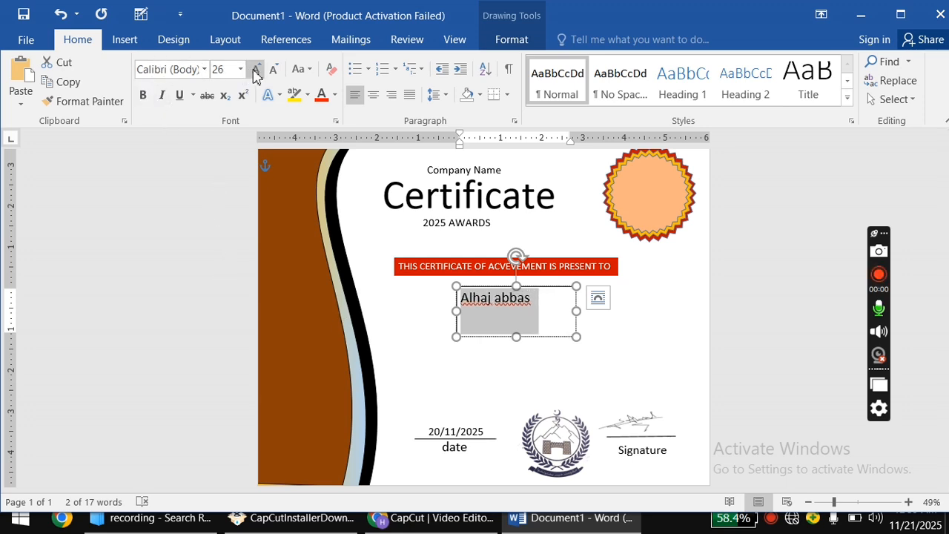
{"action": "left_click", "coordinate": [256, 69]}
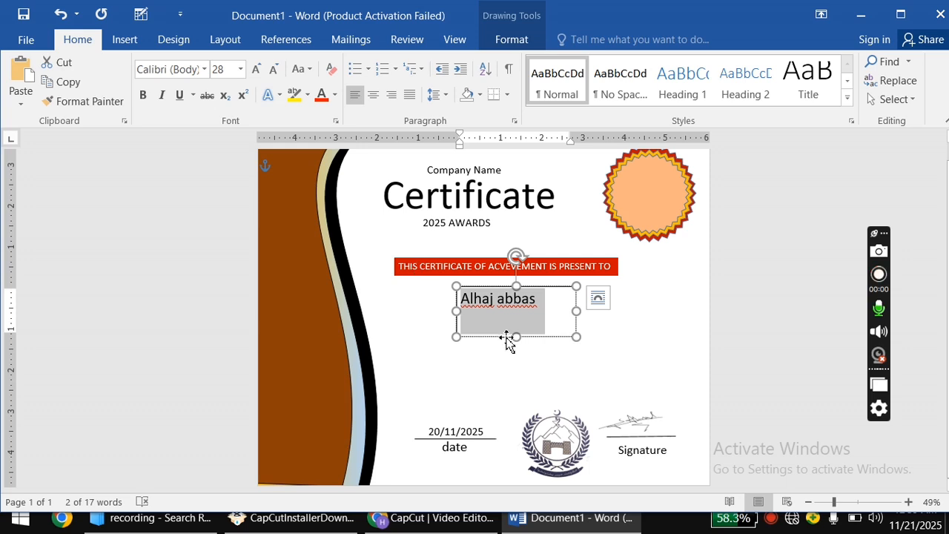
Trim the name's text box so the name fits on one line.
{"action": "left_click_drag", "start_coordinate": [518, 338], "coordinate": [517, 317]}
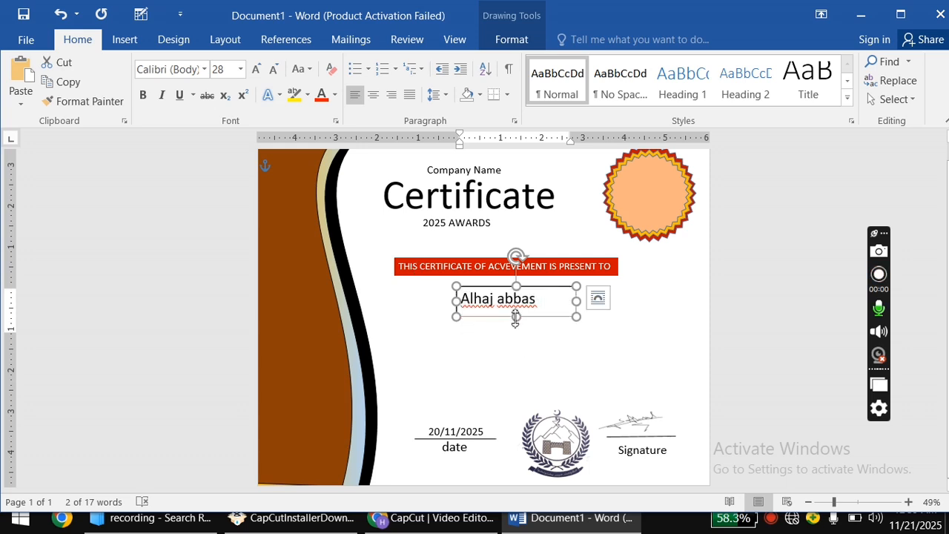
{"action": "left_click_drag", "start_coordinate": [576, 301], "coordinate": [546, 301]}
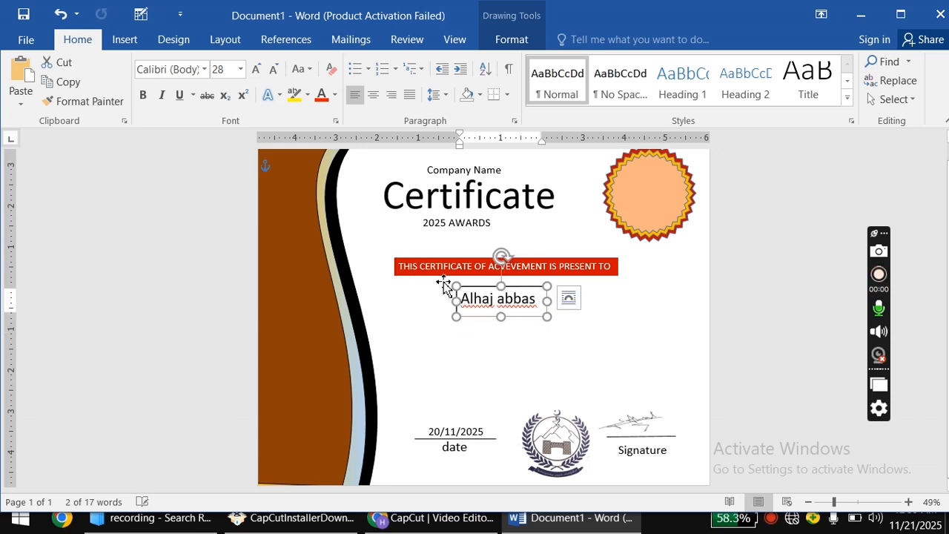
{"action": "left_click", "coordinate": [205, 70]}
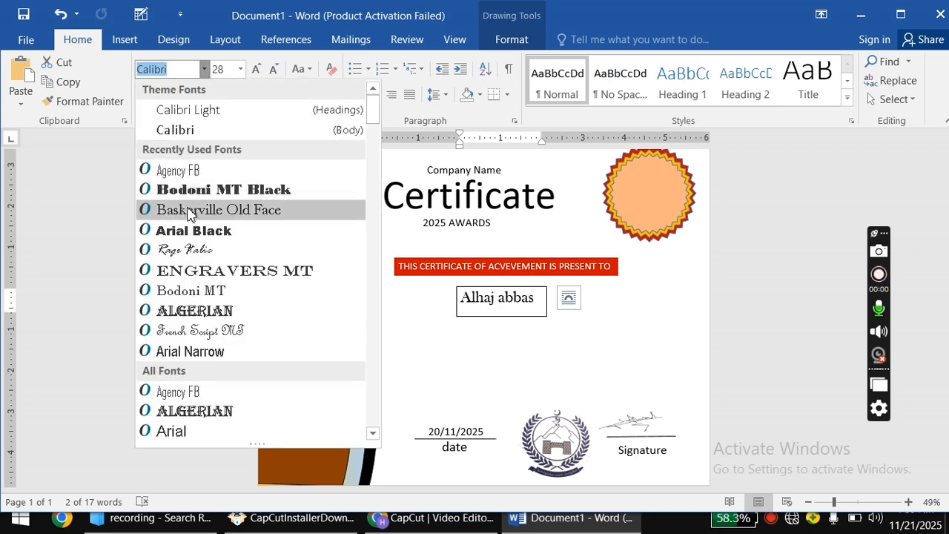
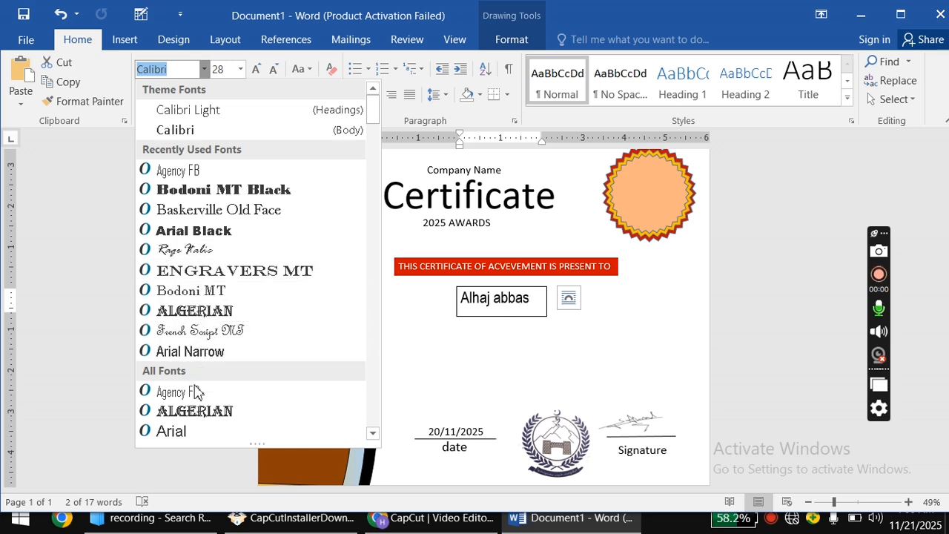
Change the recipient's name font from the script font to Bahnschrift Condensed.
{"action": "scroll", "coordinate": [198, 407], "scroll_direction": "down", "scroll_amount": 3}
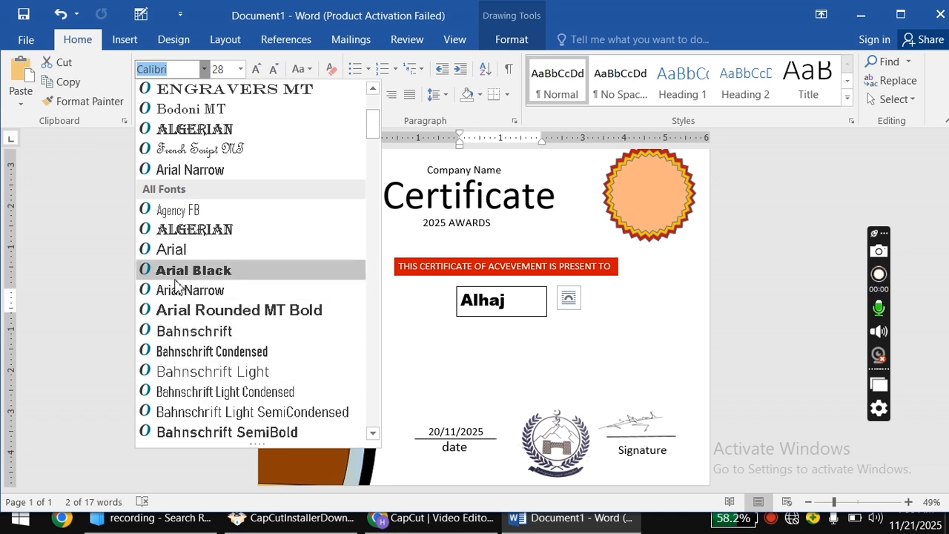
{"action": "left_click", "coordinate": [184, 353]}
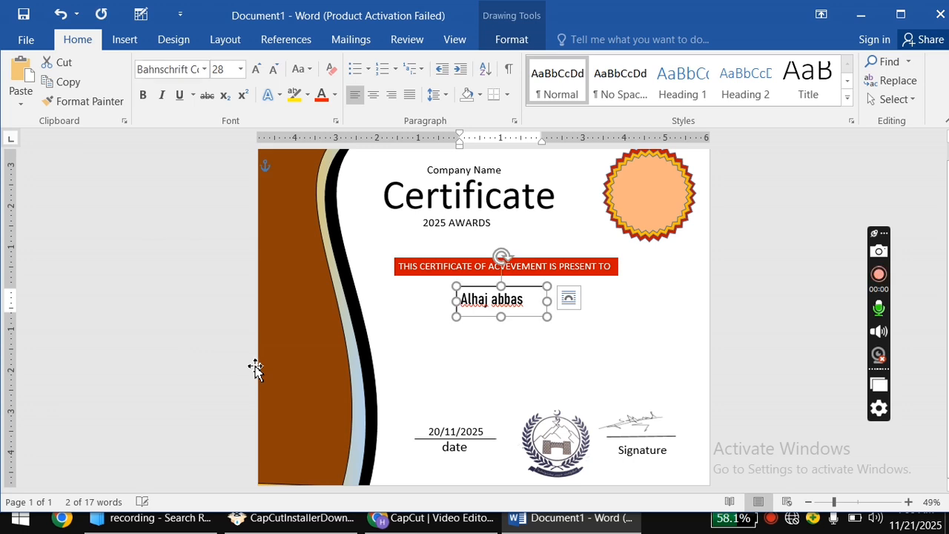
Remove the fill and the outline from the name's text box, then deselect it.
{"action": "left_click", "coordinate": [510, 41]}
{"action": "left_click", "coordinate": [378, 62]}
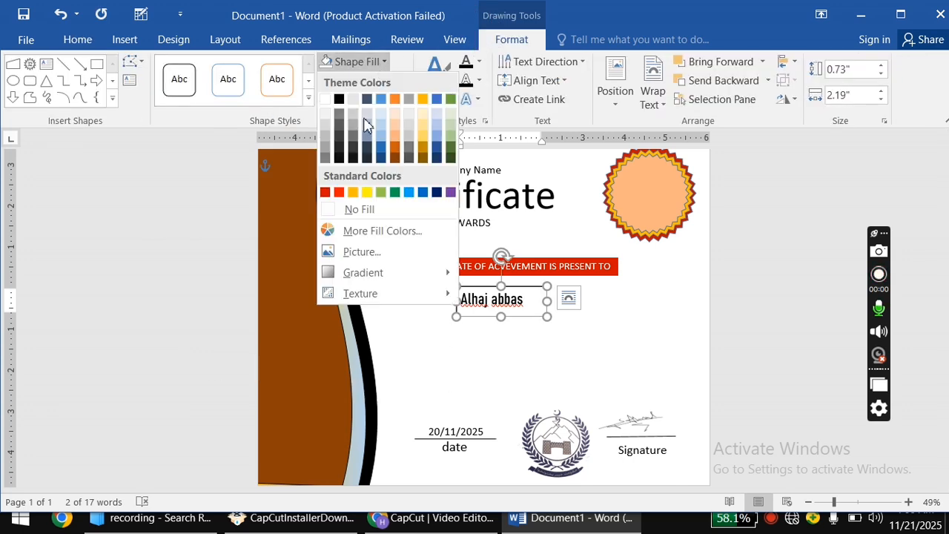
{"action": "left_click", "coordinate": [360, 210]}
{"action": "left_click", "coordinate": [375, 80]}
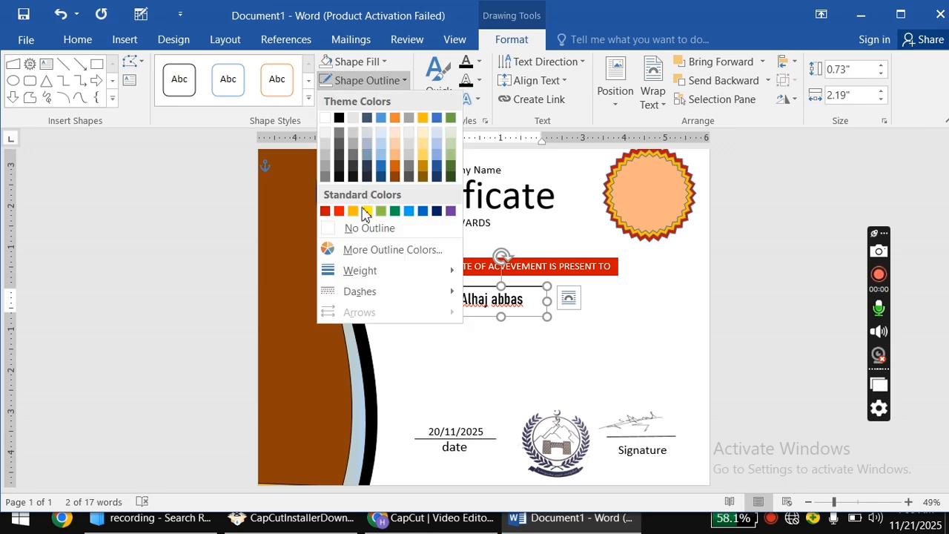
{"action": "left_click", "coordinate": [364, 230]}
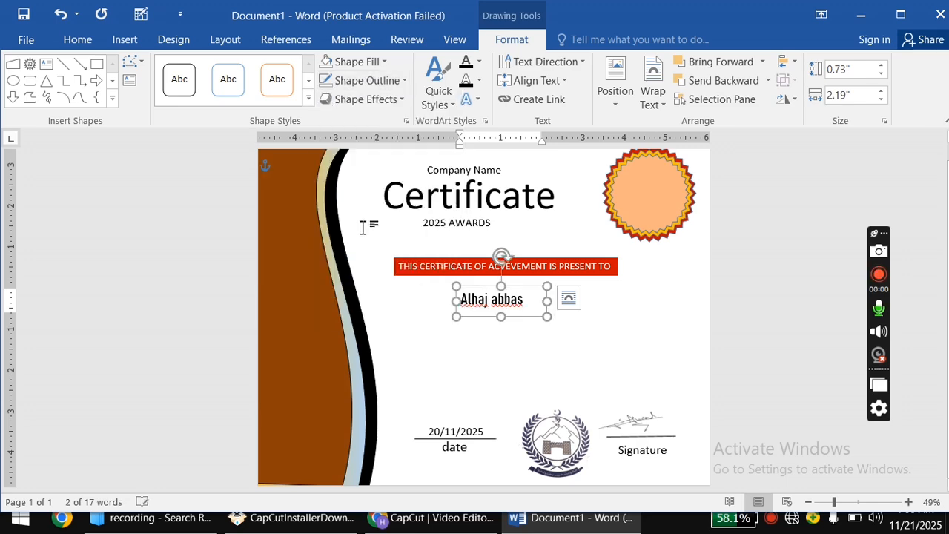
{"action": "left_click", "coordinate": [423, 390]}
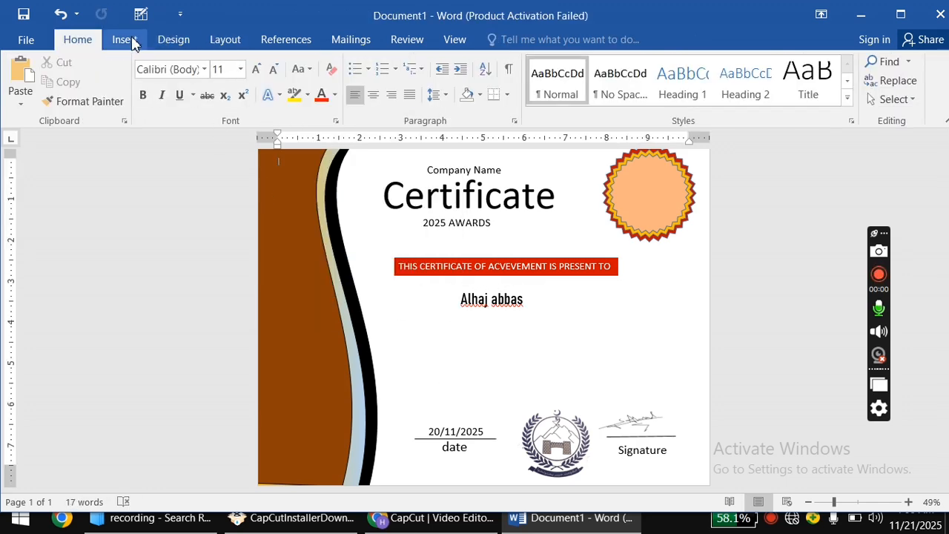
{"action": "left_click", "coordinate": [125, 39]}
Draw a text box below the name and paste the award paragraph ending 'Presented on 19/11/2025/'.
{"action": "left_click", "coordinate": [227, 82]}
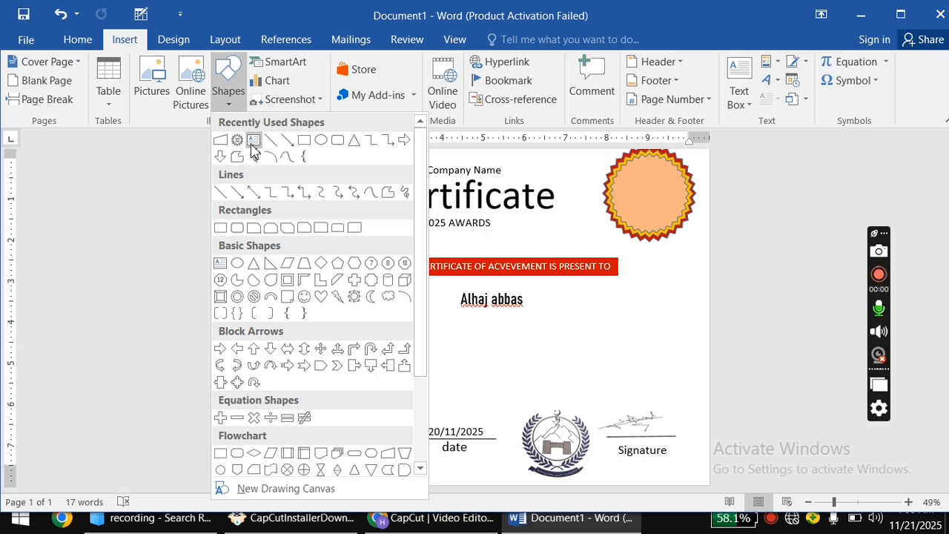
{"action": "left_click", "coordinate": [253, 141]}
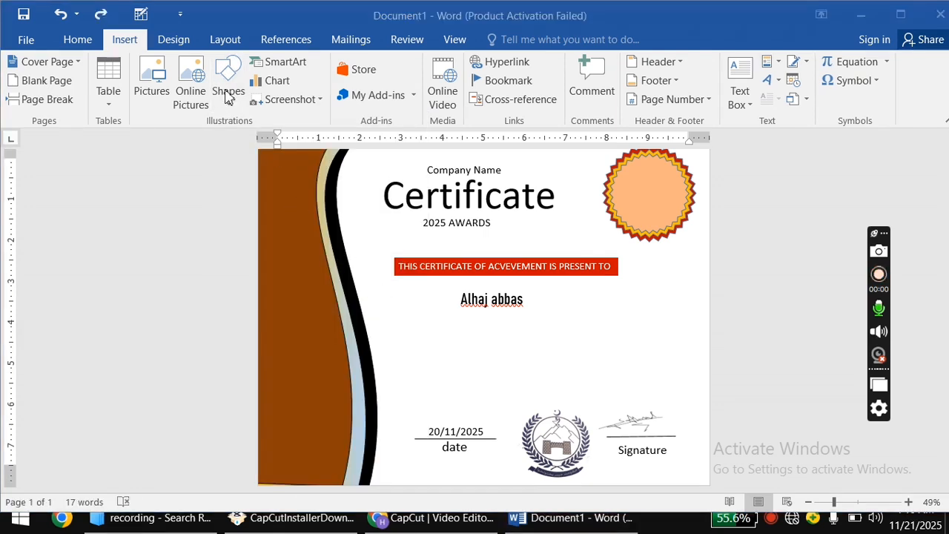
{"action": "left_click", "coordinate": [228, 97]}
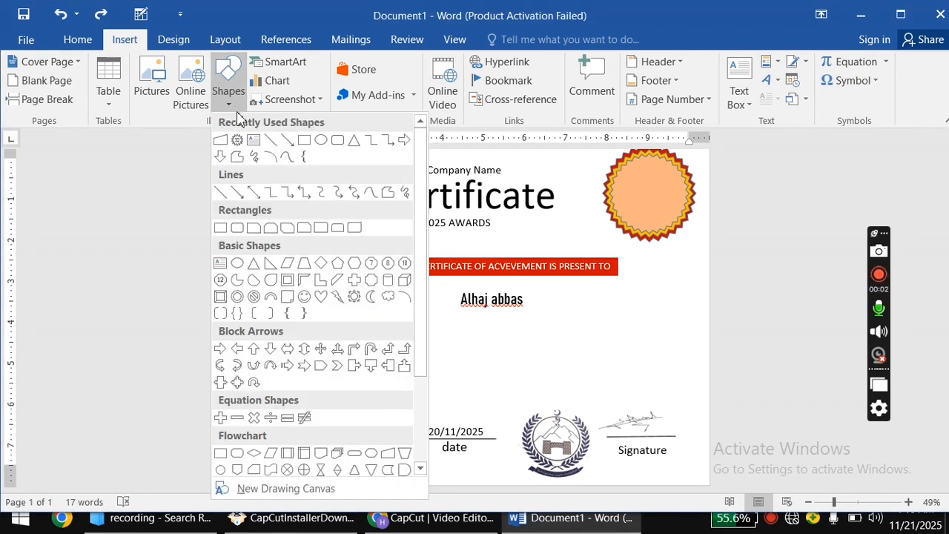
{"action": "left_click", "coordinate": [254, 143]}
{"action": "mouse_move", "coordinate": [423, 312]}
{"action": "left_mouse_down"}
{"action": "mouse_move", "coordinate": [521, 390]}
{"action": "mouse_move", "coordinate": [593, 424]}
{"action": "mouse_move", "coordinate": [631, 407]}
{"action": "left_mouse_up"}
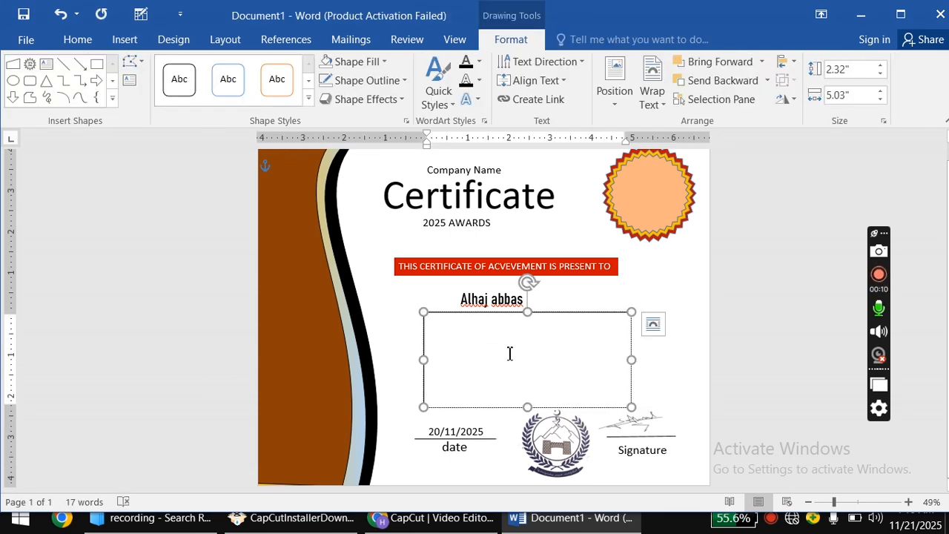
{"action": "type", "text": "This certificate is awarded to Microsoft word in recognition of their achievement at the 2025 awards. Presented on 19/11/2025/"}
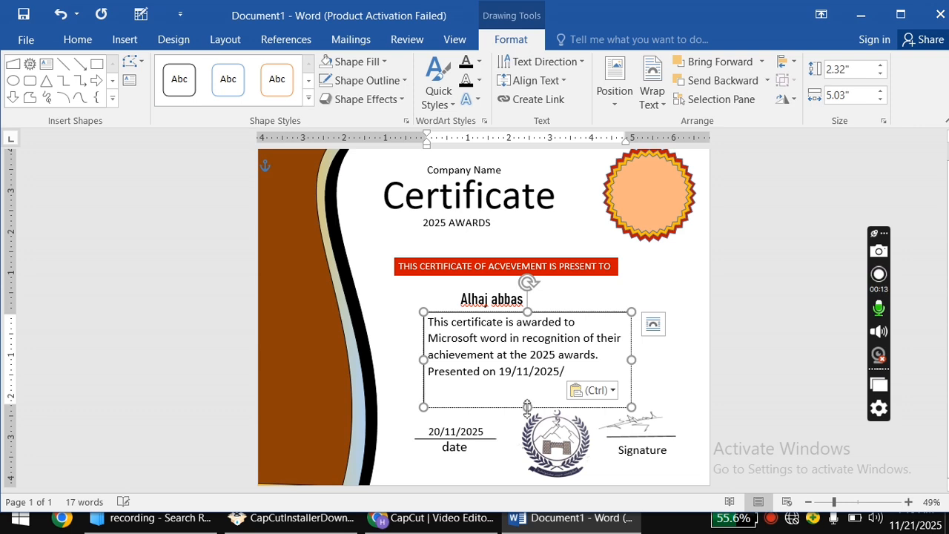
Shrink the paragraph's text box to fit and select the whole paragraph.
{"action": "left_click_drag", "start_coordinate": [526, 407], "coordinate": [526, 389]}
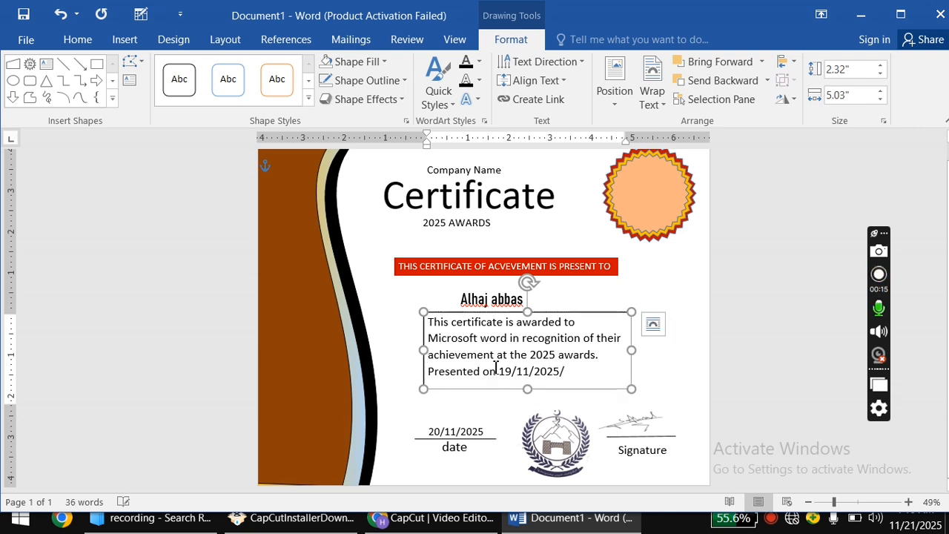
{"action": "left_click_drag", "start_coordinate": [428, 322], "coordinate": [548, 385]}
{"action": "left_click", "coordinate": [567, 382]}
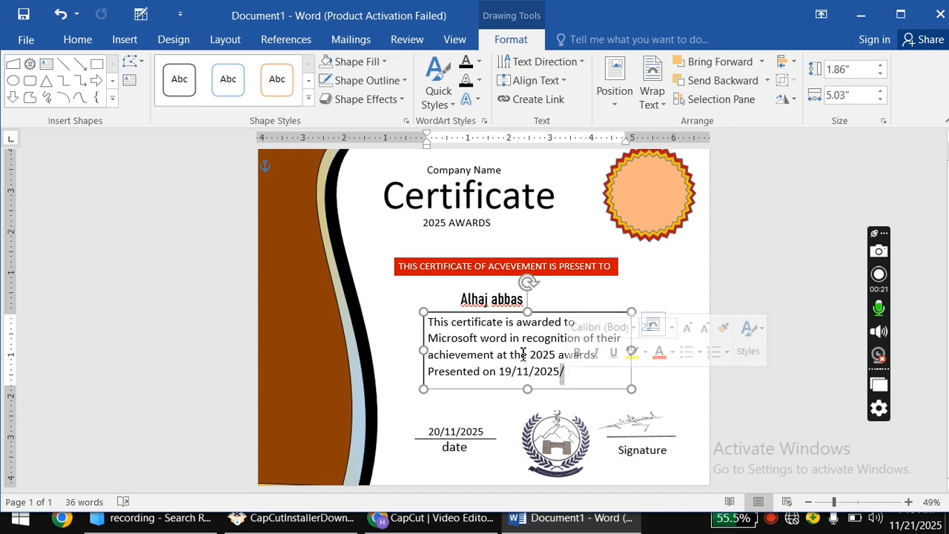
{"action": "left_click_drag", "start_coordinate": [435, 325], "coordinate": [548, 386]}
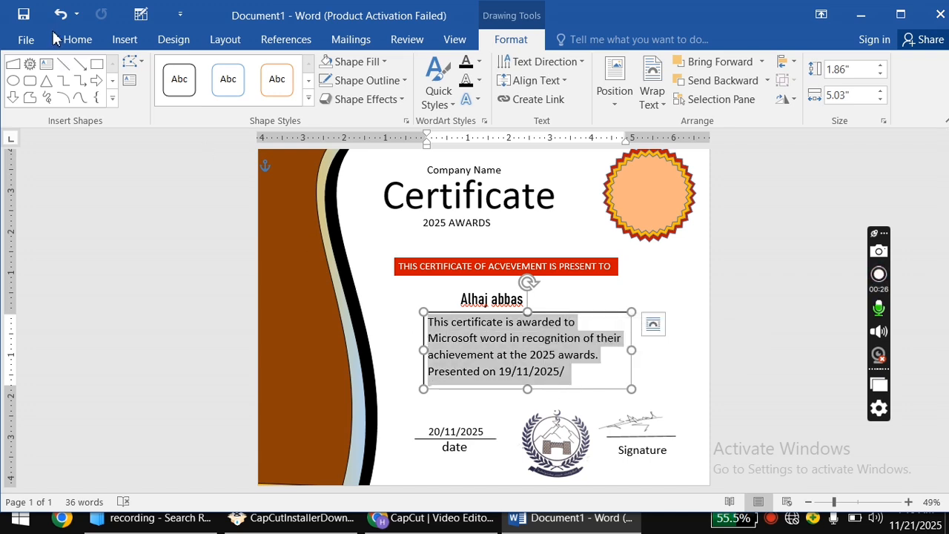
Change the award paragraph to Capitalize Each Word case.
{"action": "left_click", "coordinate": [75, 39]}
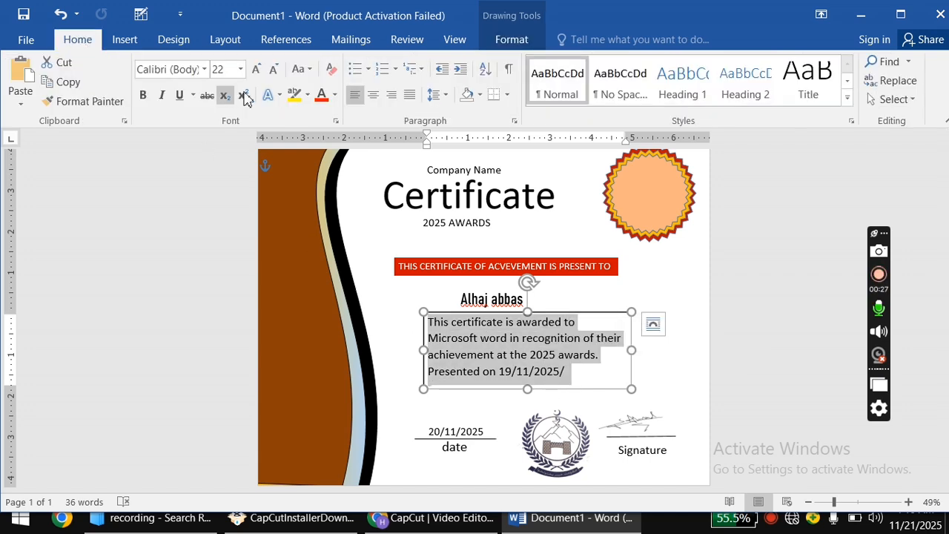
{"action": "left_click", "coordinate": [304, 69]}
{"action": "left_click", "coordinate": [329, 148]}
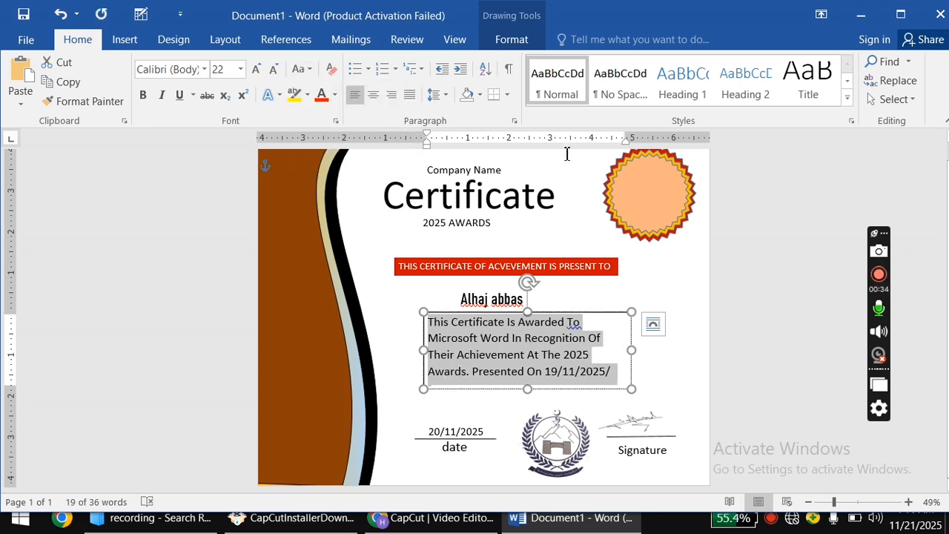
Give the paragraph's text box No Fill and No Outline, then deselect it.
{"action": "left_click", "coordinate": [506, 39]}
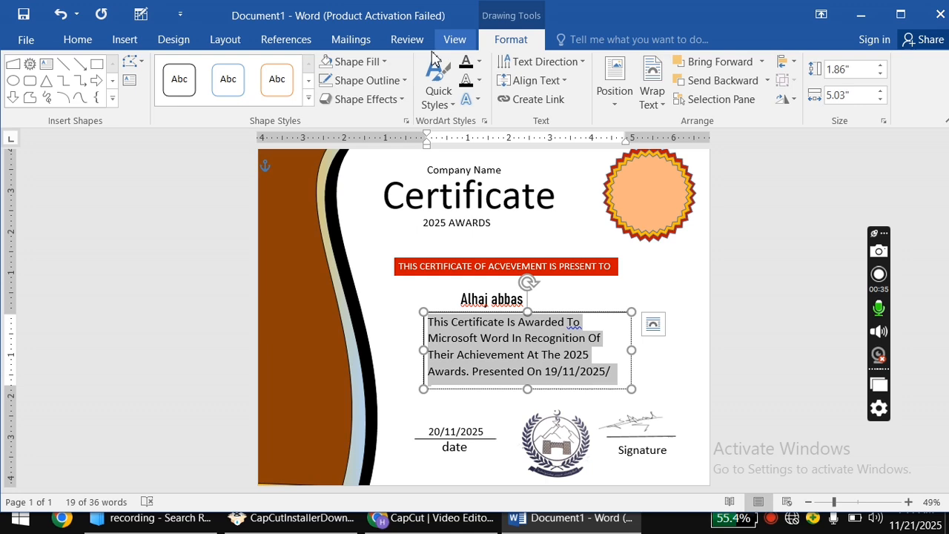
{"action": "left_click", "coordinate": [365, 65]}
{"action": "left_click", "coordinate": [364, 210]}
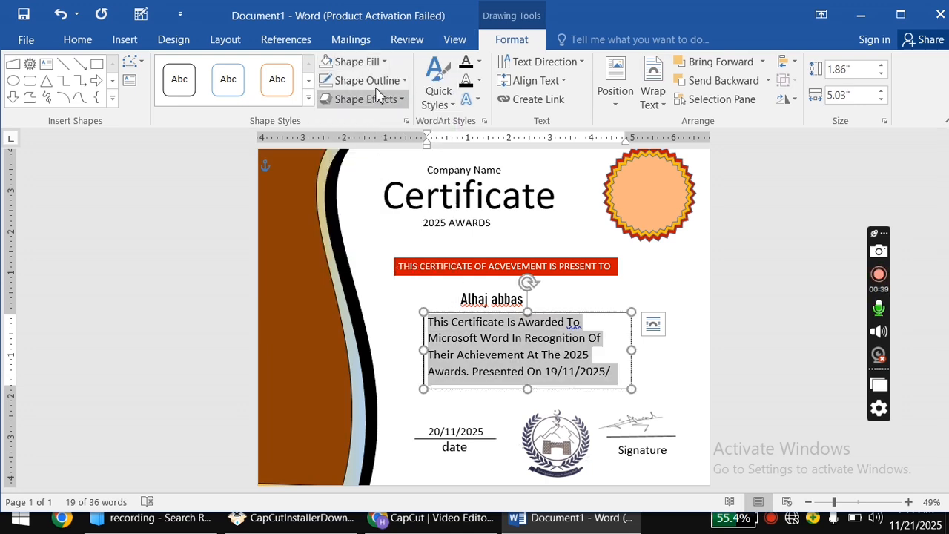
{"action": "left_click", "coordinate": [371, 81]}
{"action": "left_click", "coordinate": [367, 227]}
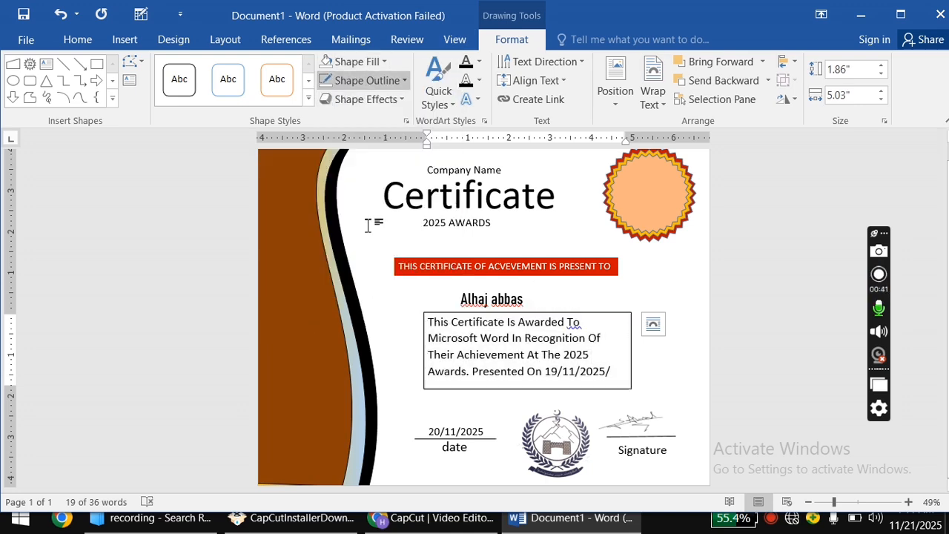
{"action": "left_click", "coordinate": [417, 308]}
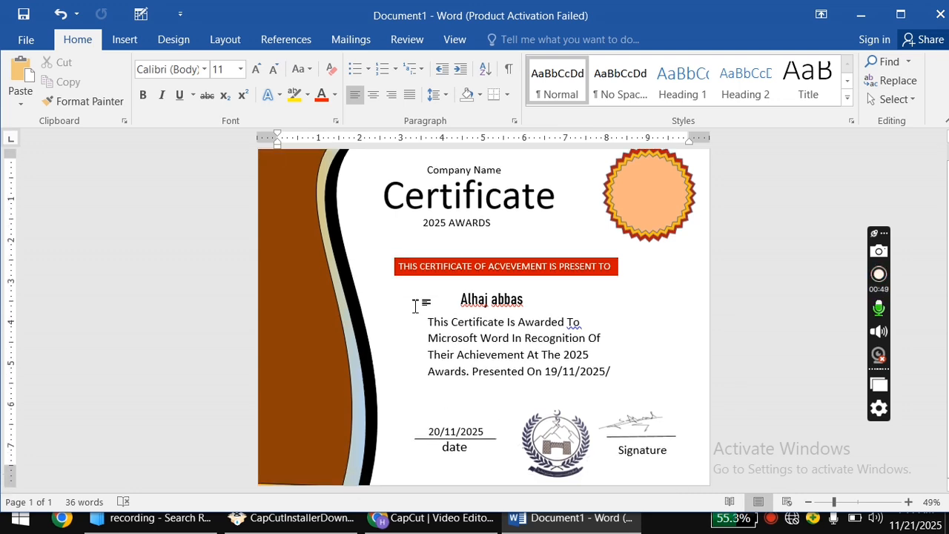
{"action": "scroll", "coordinate": [415, 306], "scroll_direction": "up", "scroll_amount": 1}
{"action": "scroll", "coordinate": [512, 326], "scroll_direction": "down", "scroll_amount": 1}
{"action": "left_click", "coordinate": [879, 274]}
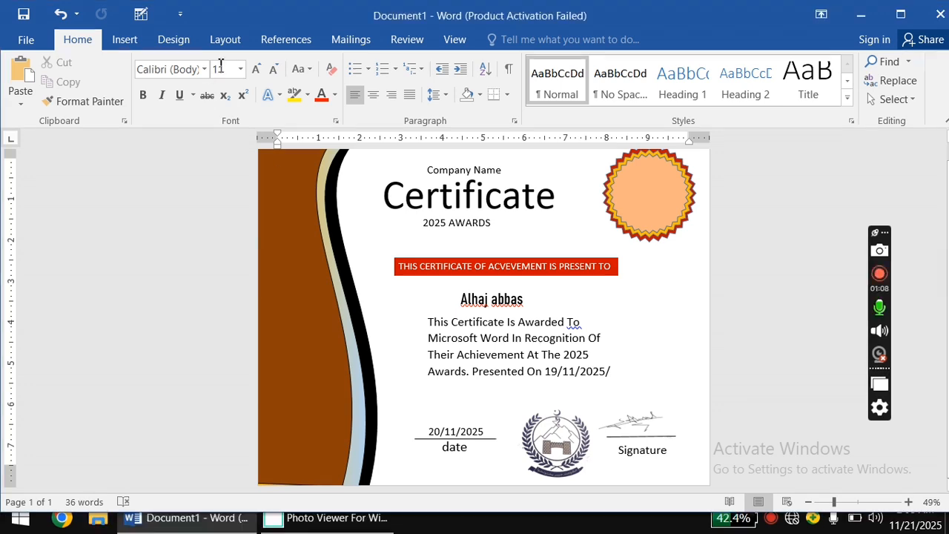
Draw a small text box beside the title and type 2025.
{"action": "left_click", "coordinate": [128, 42]}
{"action": "left_click", "coordinate": [226, 83]}
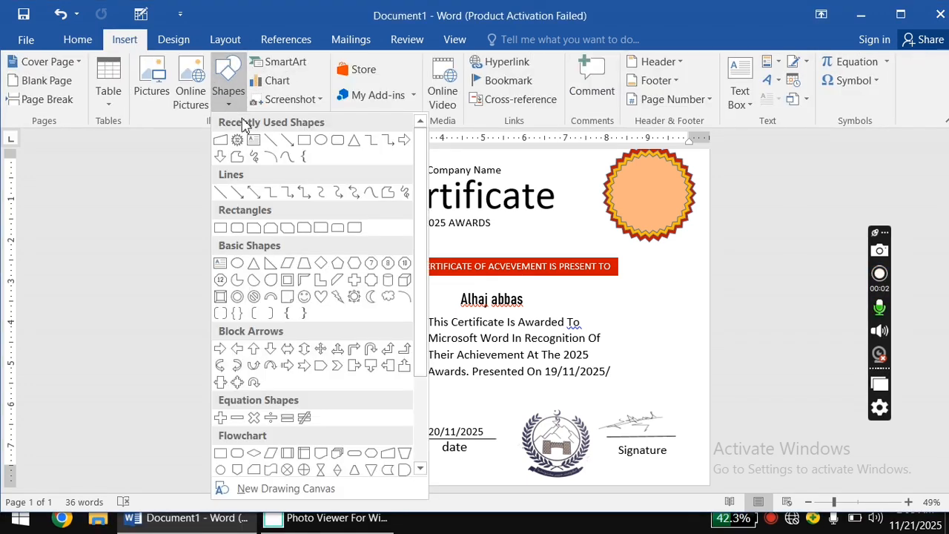
{"action": "left_click", "coordinate": [259, 144]}
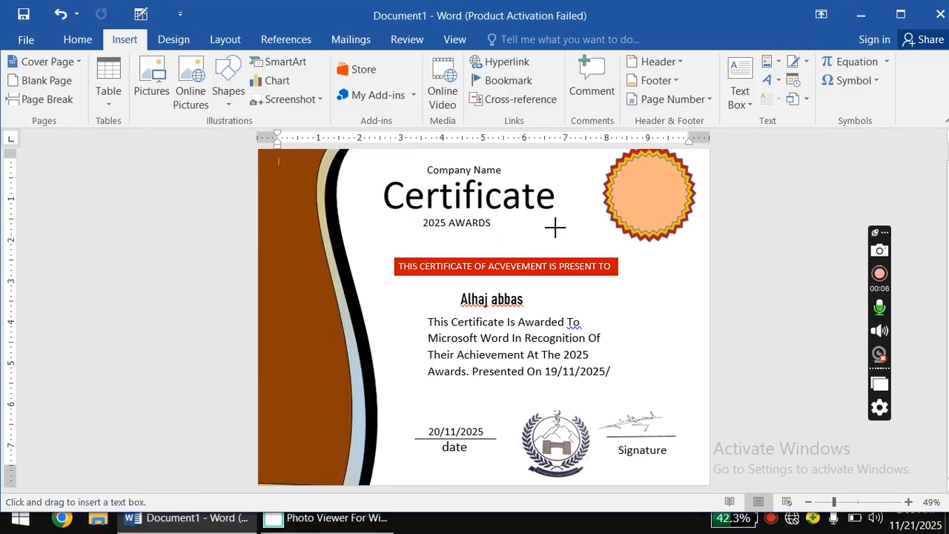
{"action": "left_click_drag", "start_coordinate": [554, 228], "coordinate": [610, 252]}
{"action": "type", "text": "2025"}
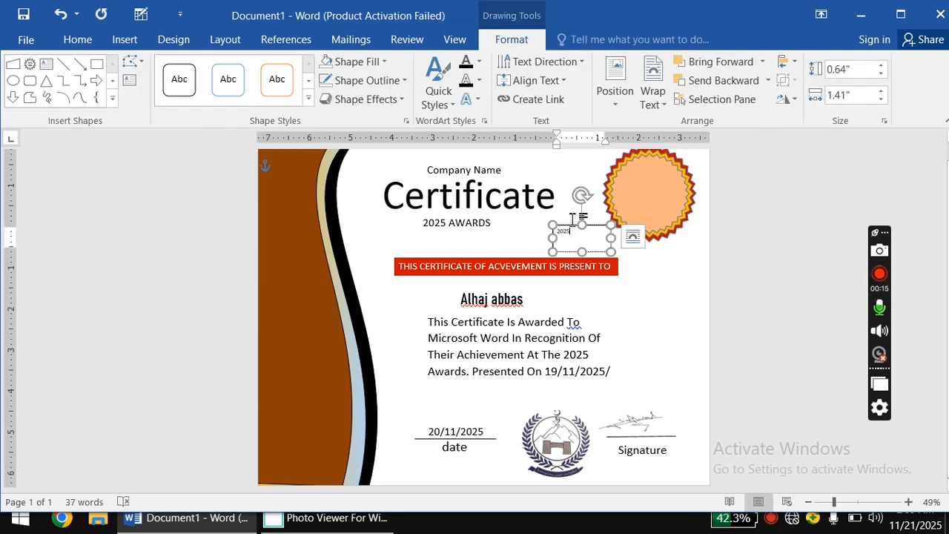
Set the 2025 text to 18 pt and move its shrunk box onto the seal.
{"action": "left_click_drag", "start_coordinate": [570, 238], "coordinate": [556, 236]}
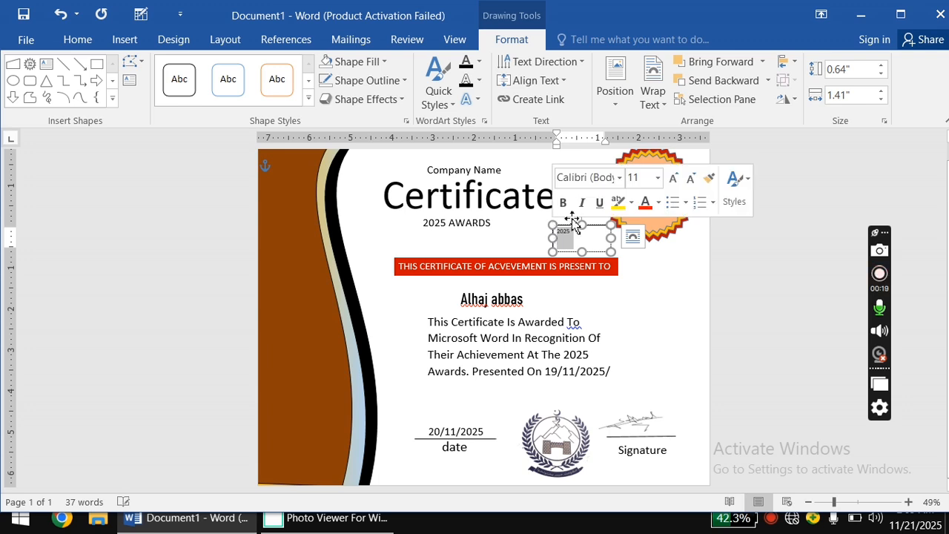
{"action": "left_click", "coordinate": [653, 180]}
{"action": "left_click", "coordinate": [657, 178]}
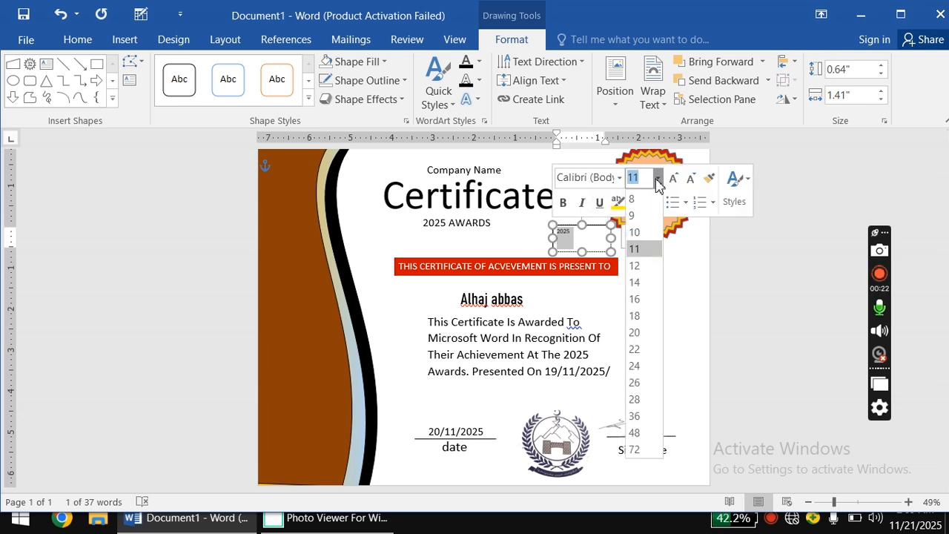
{"action": "left_click", "coordinate": [639, 316]}
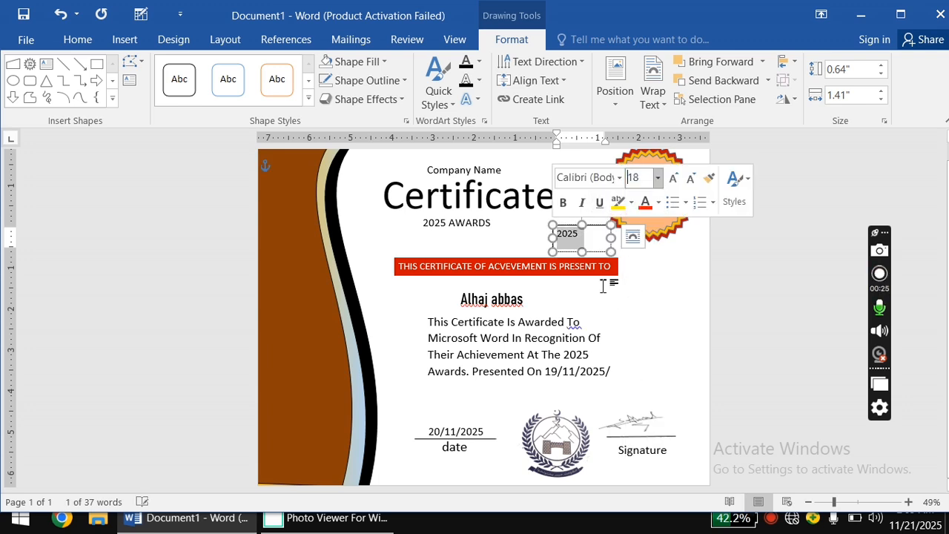
{"action": "left_click_drag", "start_coordinate": [594, 243], "coordinate": [654, 171]}
Give the 2025 box No Fill and No Outline.
{"action": "scroll", "coordinate": [642, 222], "scroll_direction": "up", "scroll_amount": 1}
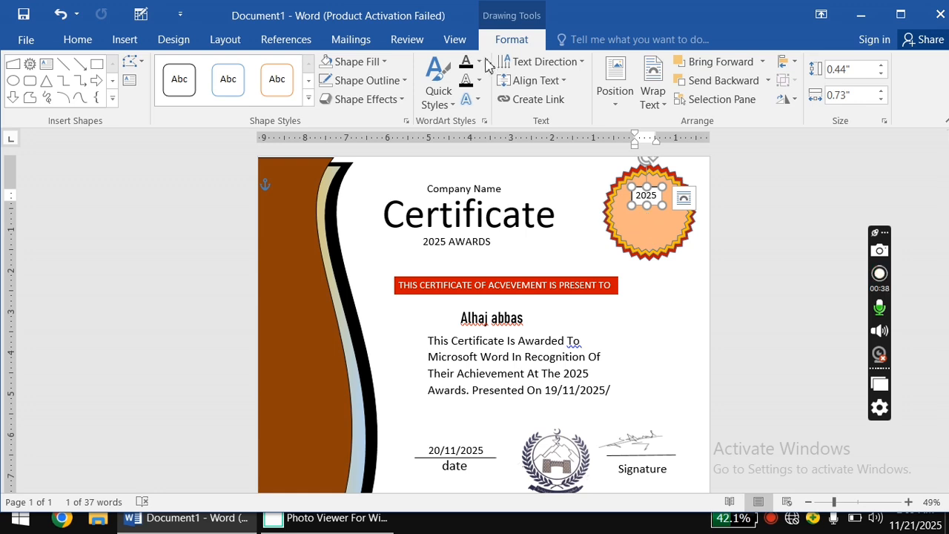
{"action": "left_click", "coordinate": [381, 62]}
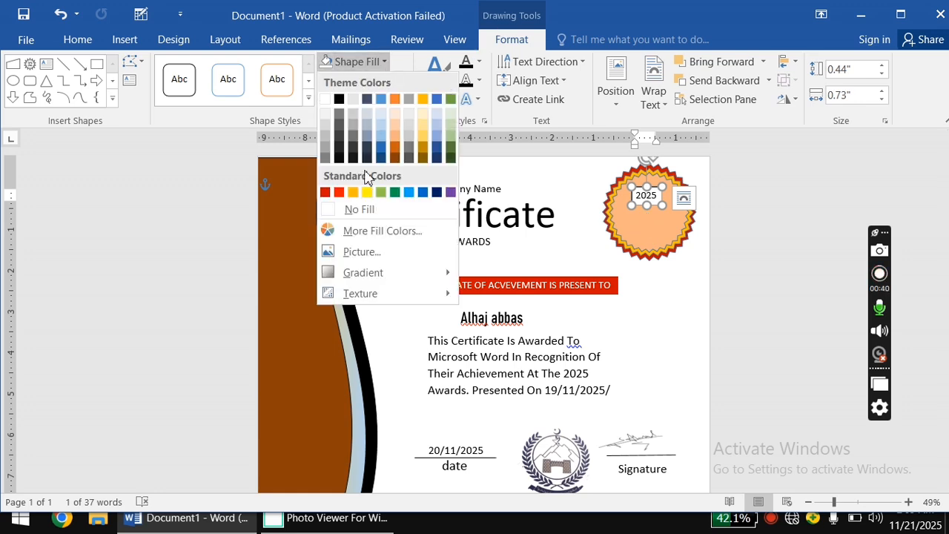
{"action": "left_click", "coordinate": [364, 207]}
{"action": "left_click", "coordinate": [407, 81]}
{"action": "left_click", "coordinate": [358, 226]}
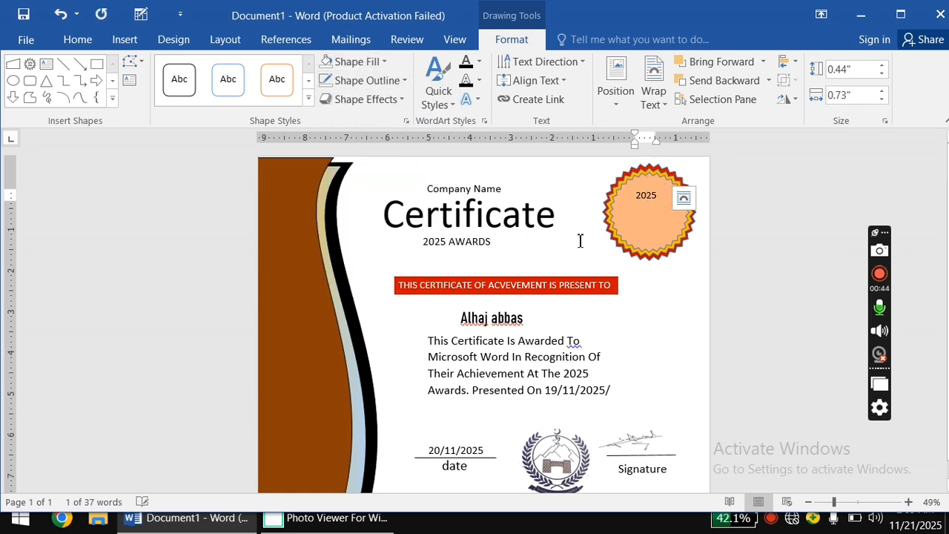
Undo an accidental paste into the seal's text box.
{"action": "left_click", "coordinate": [638, 201]}
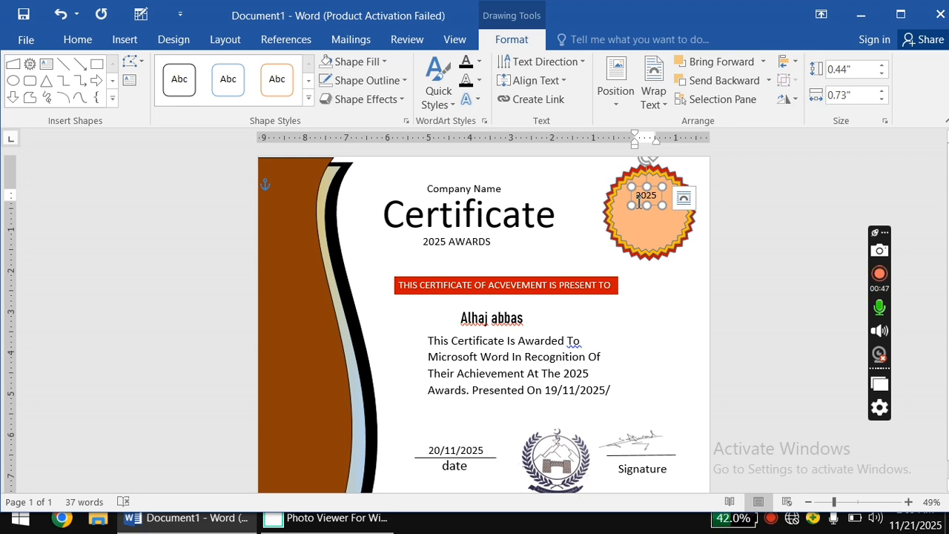
{"action": "type", "text": "This Certificate Is Awarded To Microsoft Word In Recognition Of Their Achievement At The 2025 Awards. Presented On 19/11/2025/"}
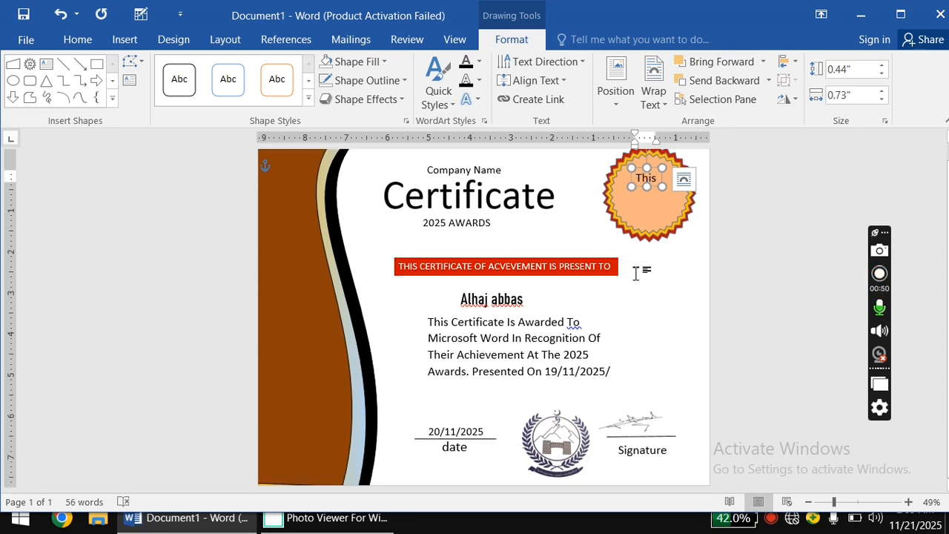
{"action": "left_click", "coordinate": [636, 273]}
{"action": "left_click", "coordinate": [652, 176]}
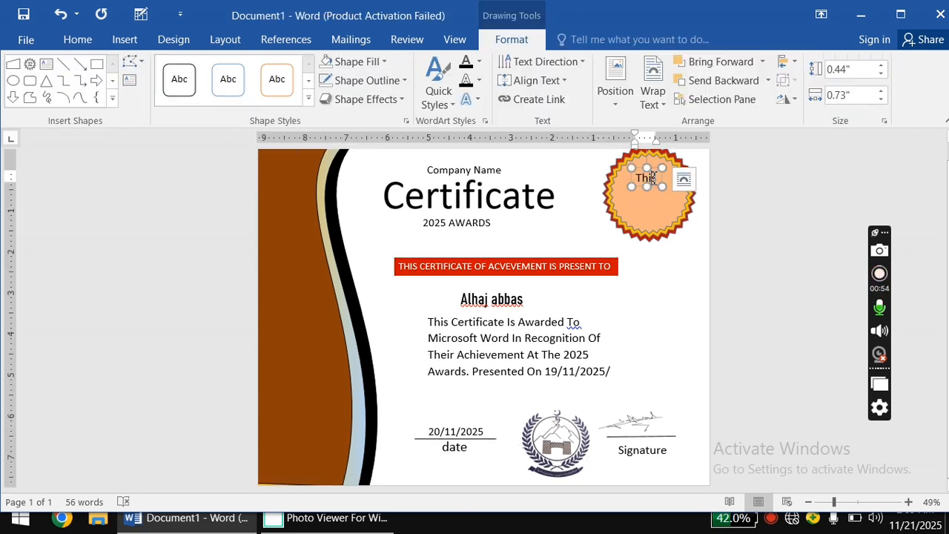
{"action": "key", "text": "ctrl+z"}
{"action": "key", "text": "ctrl+z"}
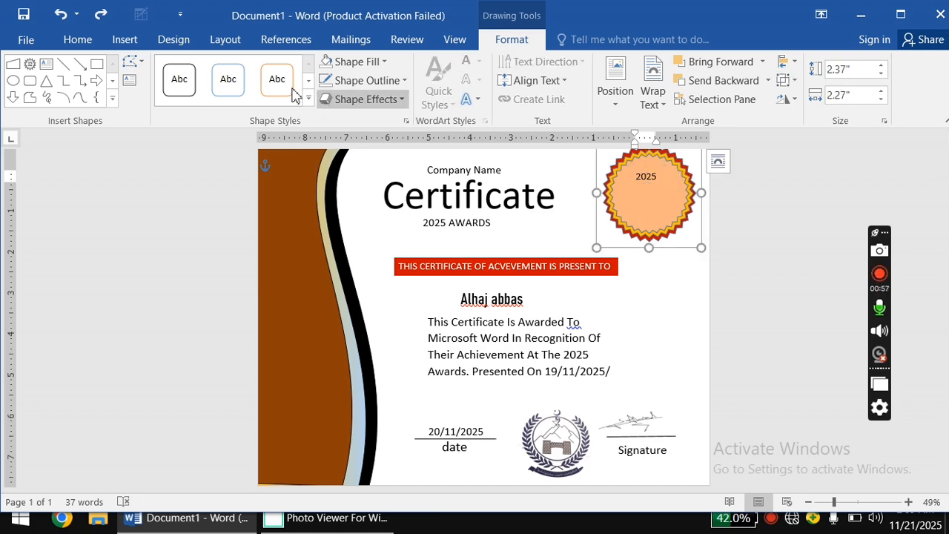
Draw another small text box and type the word awards.
{"action": "left_click", "coordinate": [124, 39]}
{"action": "left_click", "coordinate": [229, 93]}
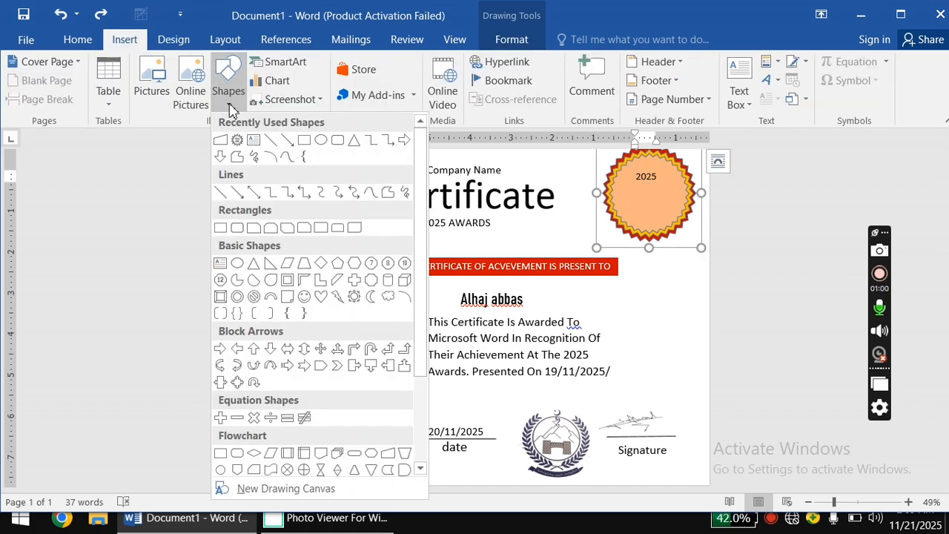
{"action": "left_click", "coordinate": [253, 143]}
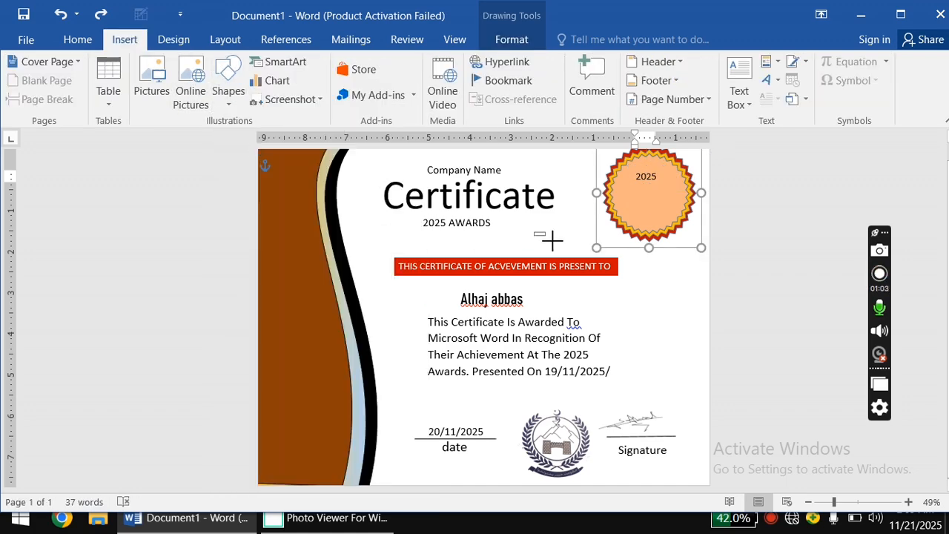
{"action": "left_click_drag", "start_coordinate": [534, 232], "coordinate": [577, 251]}
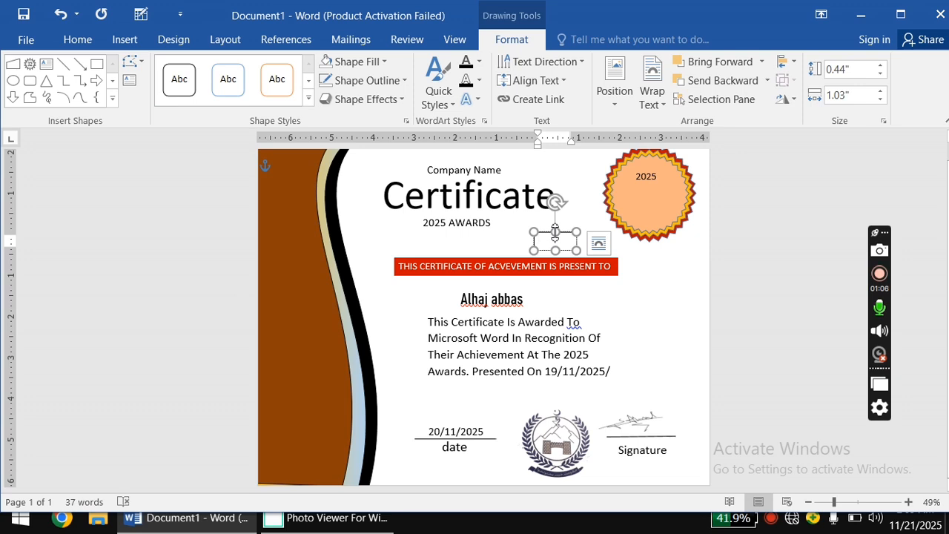
{"action": "type", "text": "awards"}
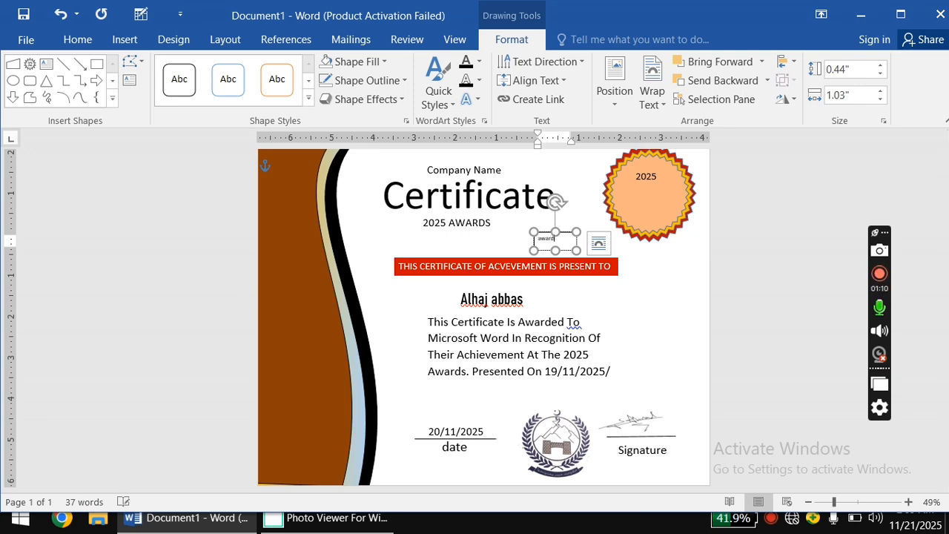
Set the word to 18 pt UPPERCASE and move it onto the seal under 2025.
{"action": "double_click", "coordinate": [565, 241]}
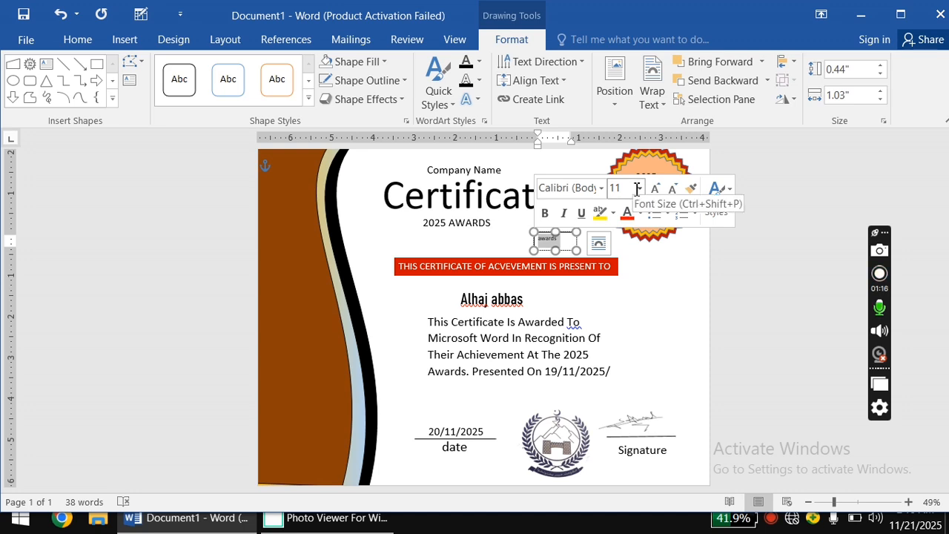
{"action": "left_click", "coordinate": [639, 188]}
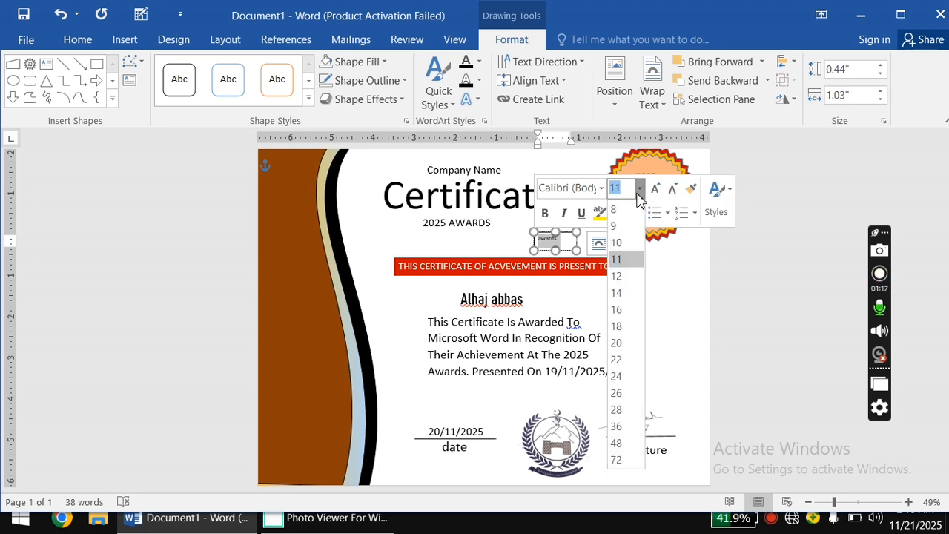
{"action": "left_click", "coordinate": [616, 328]}
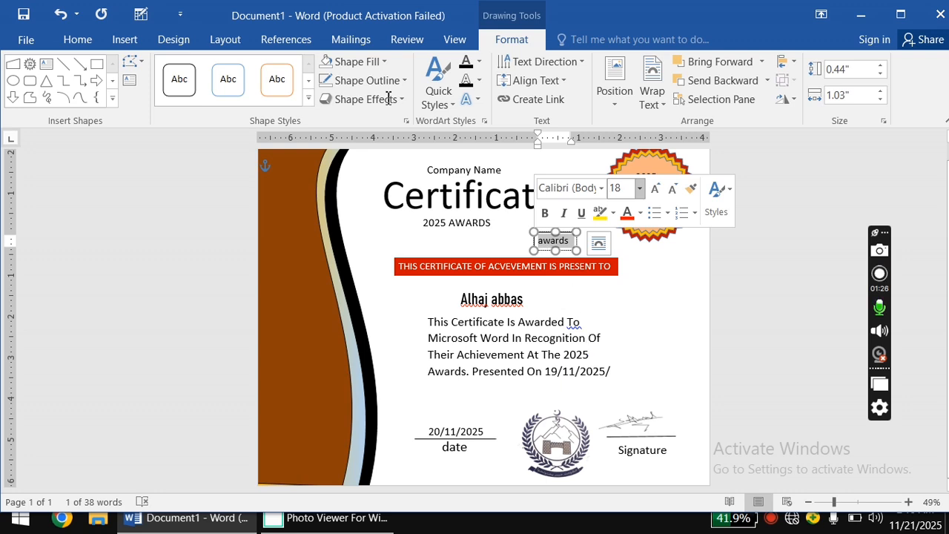
{"action": "left_click", "coordinate": [82, 41]}
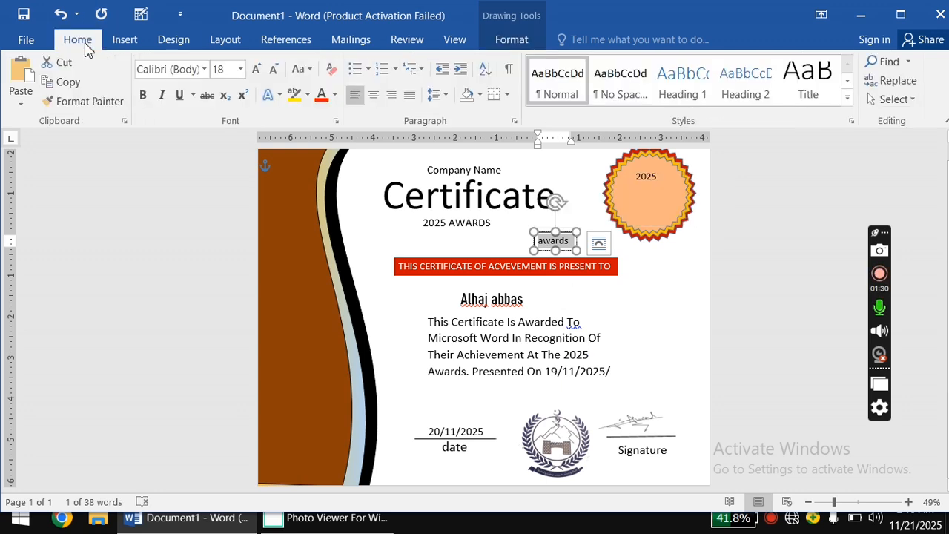
{"action": "left_click", "coordinate": [300, 69]}
{"action": "left_click", "coordinate": [328, 137]}
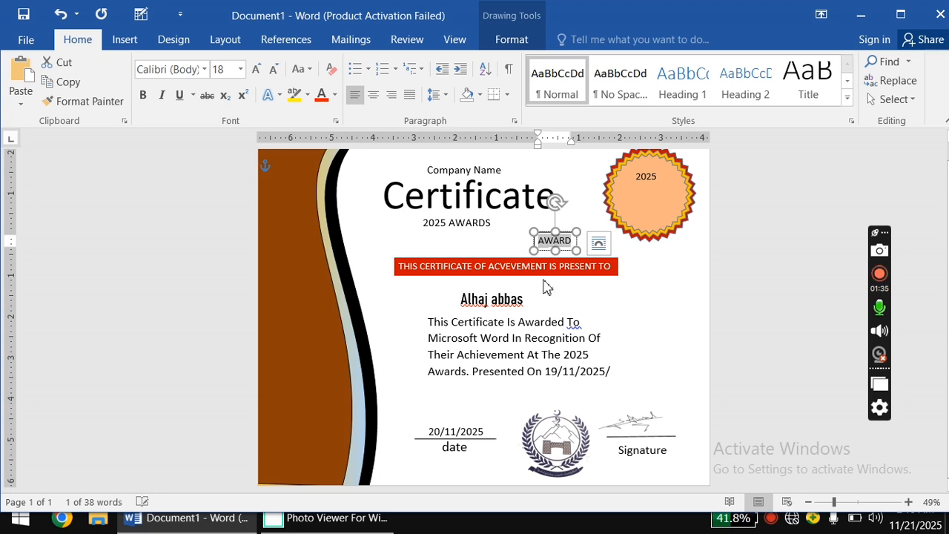
{"action": "left_click_drag", "start_coordinate": [567, 236], "coordinate": [657, 187]}
Nudge the AWARD box up on the seal and give it No Fill and No Outline.
{"action": "left_click", "coordinate": [652, 197]}
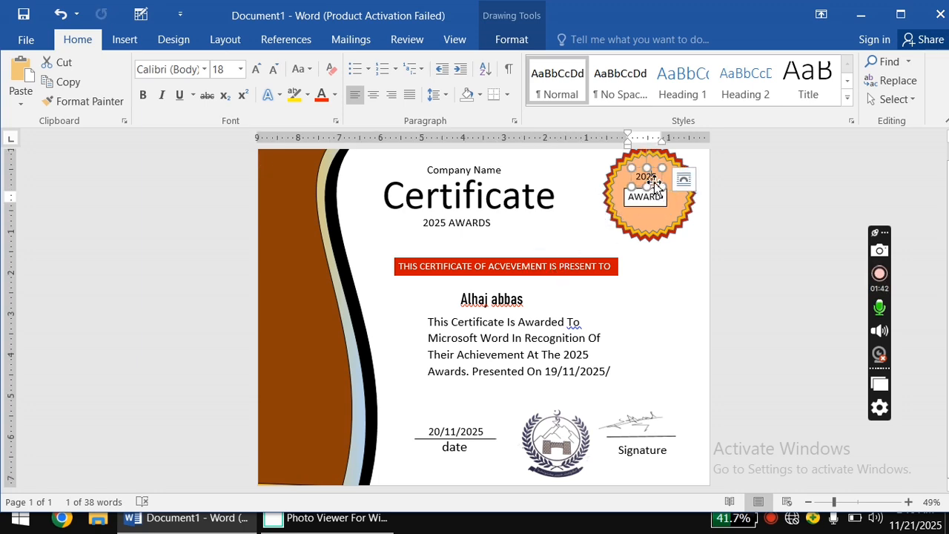
{"action": "left_click", "coordinate": [653, 196]}
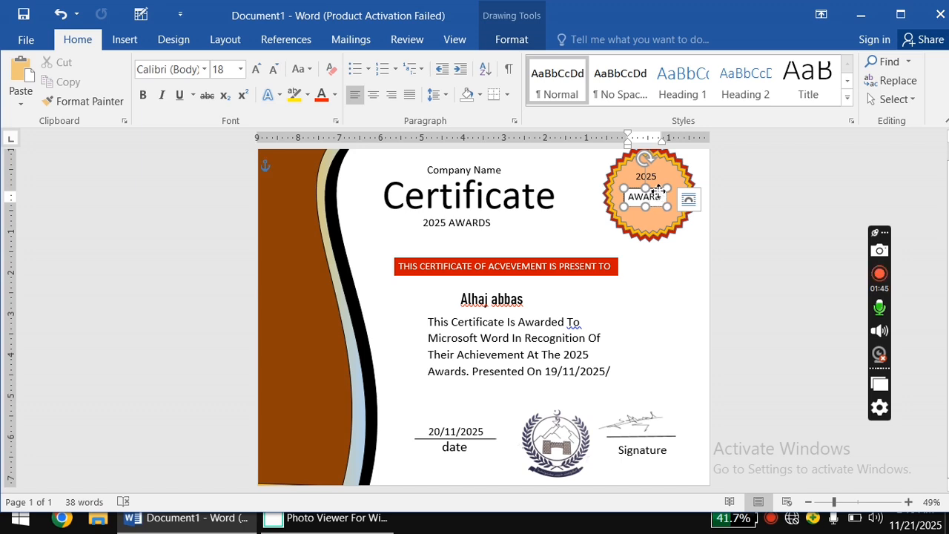
{"action": "left_click_drag", "start_coordinate": [652, 196], "coordinate": [657, 187]}
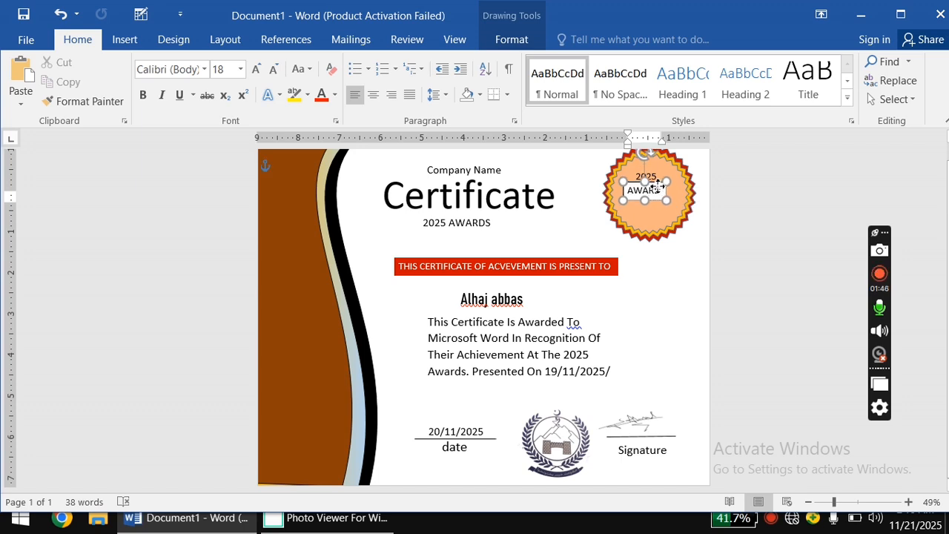
{"action": "left_click", "coordinate": [512, 39]}
{"action": "left_click", "coordinate": [384, 64]}
{"action": "left_click", "coordinate": [371, 208]}
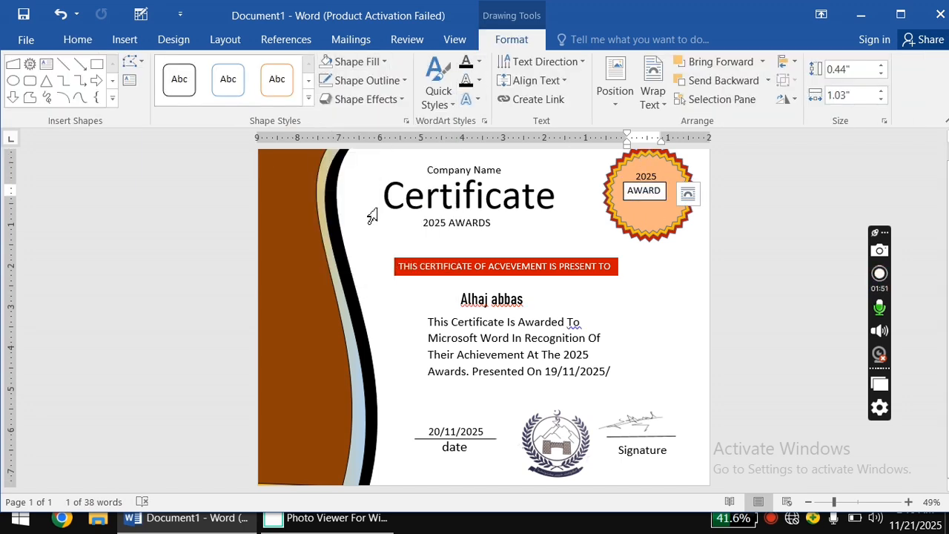
{"action": "left_click", "coordinate": [394, 80]}
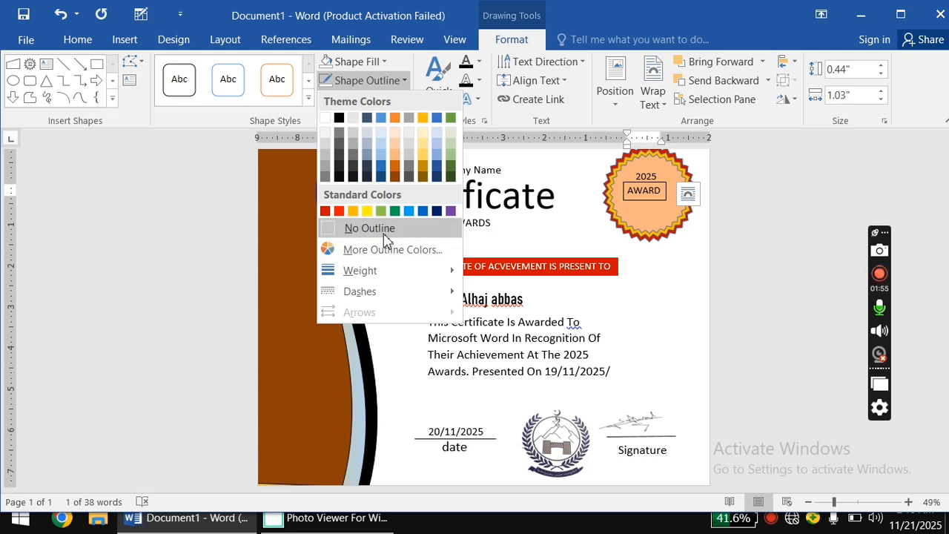
{"action": "left_click", "coordinate": [347, 227]}
Widen the label box so 'AWARDS' fits on one line under 2025.
{"action": "left_click", "coordinate": [662, 229]}
{"action": "left_click", "coordinate": [671, 300]}
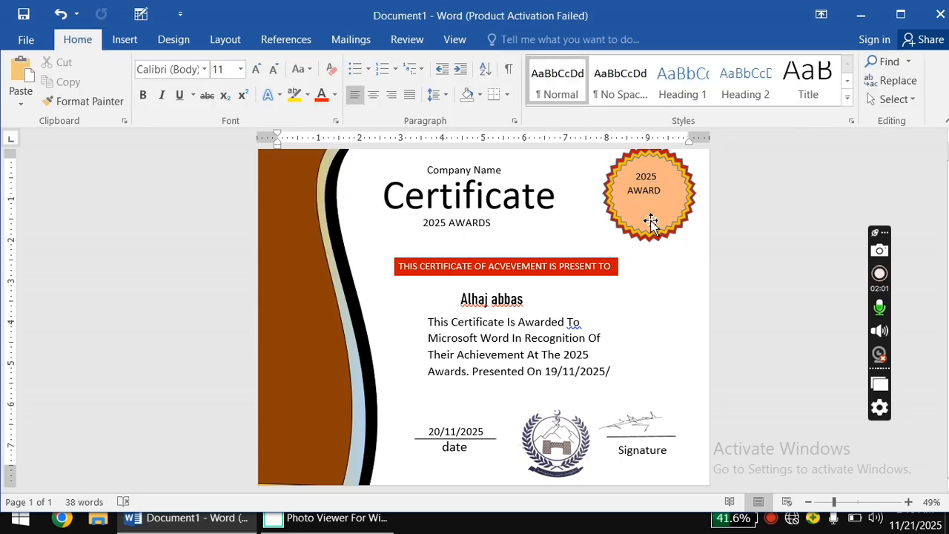
{"action": "left_click", "coordinate": [648, 198]}
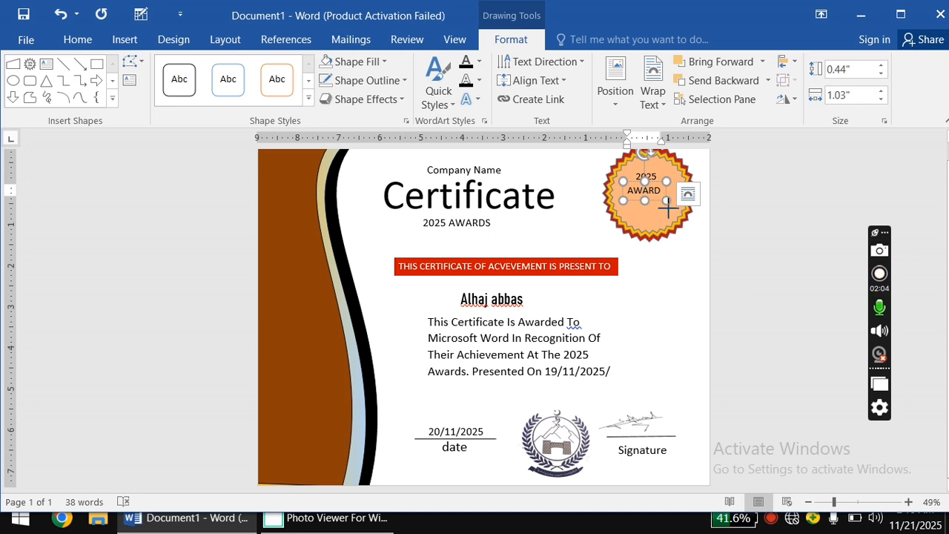
{"action": "left_click_drag", "start_coordinate": [667, 210], "coordinate": [648, 202]}
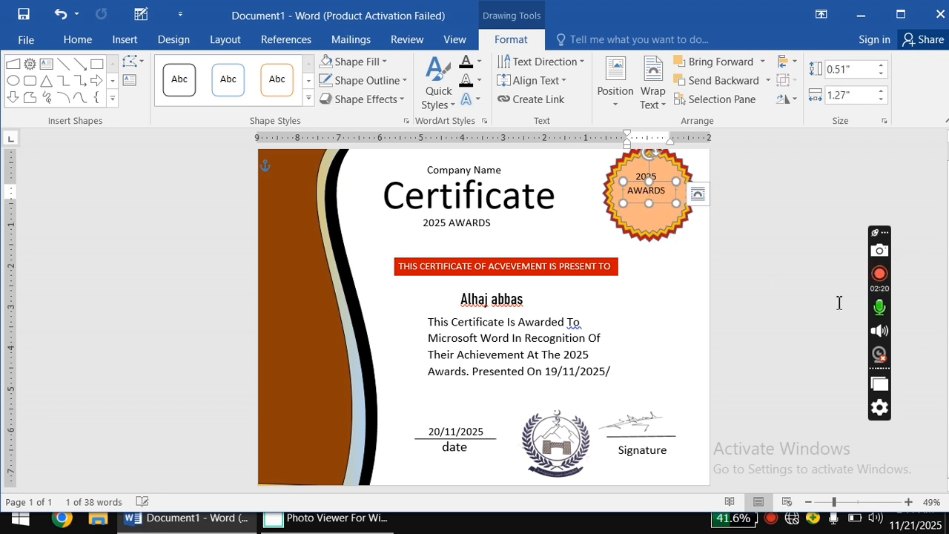